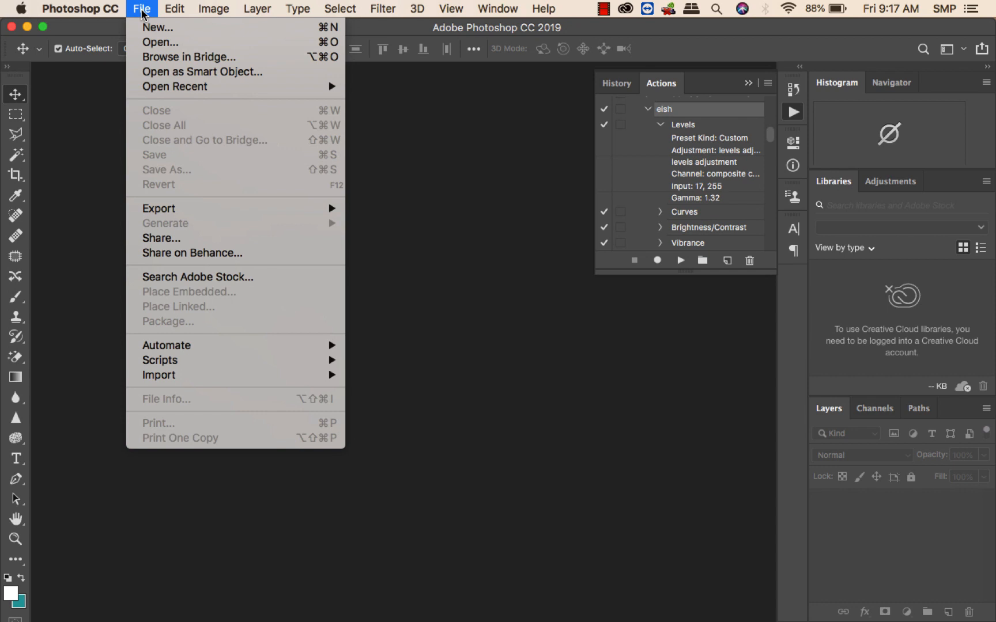
left_click(461, 183)
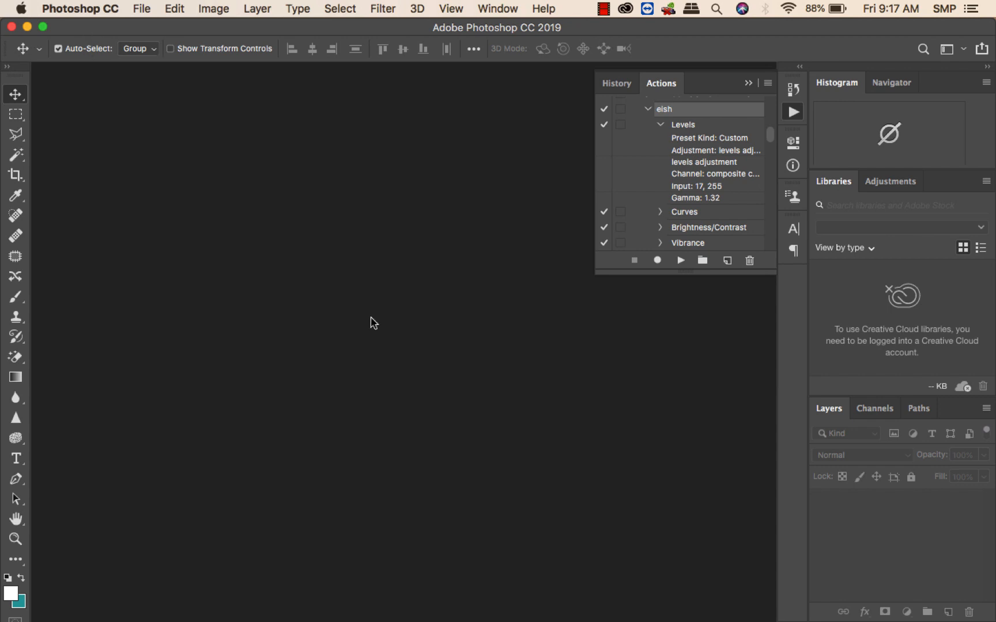
left_click(144, 13)
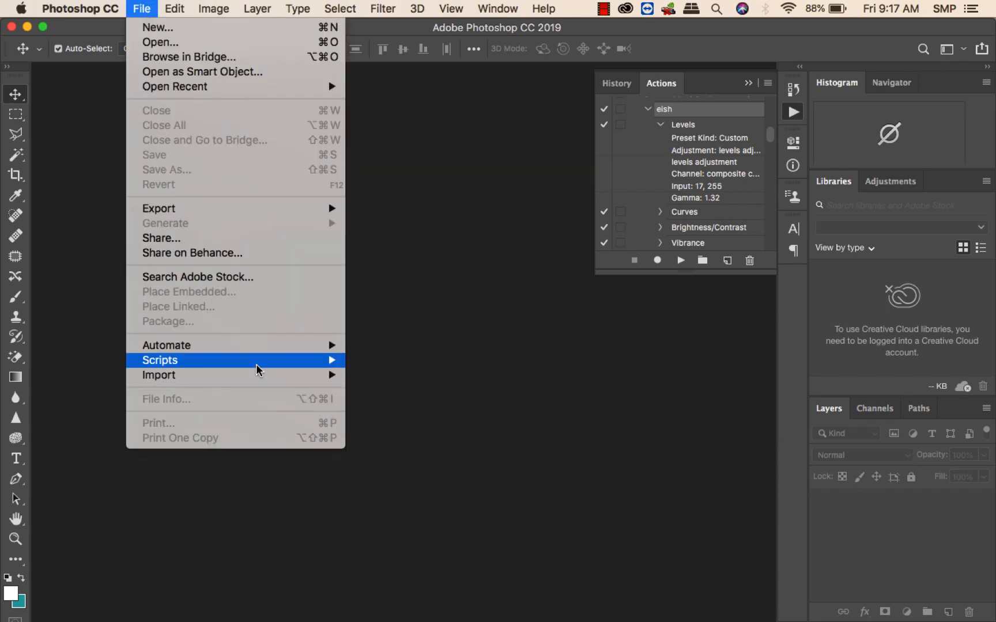
mouse_move(260, 358)
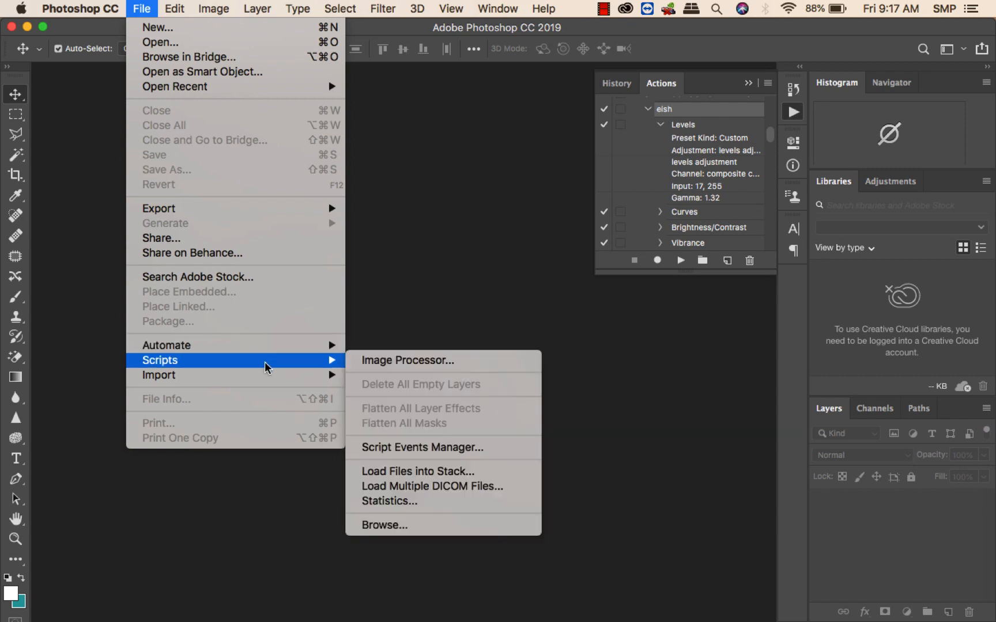
left_click(398, 359)
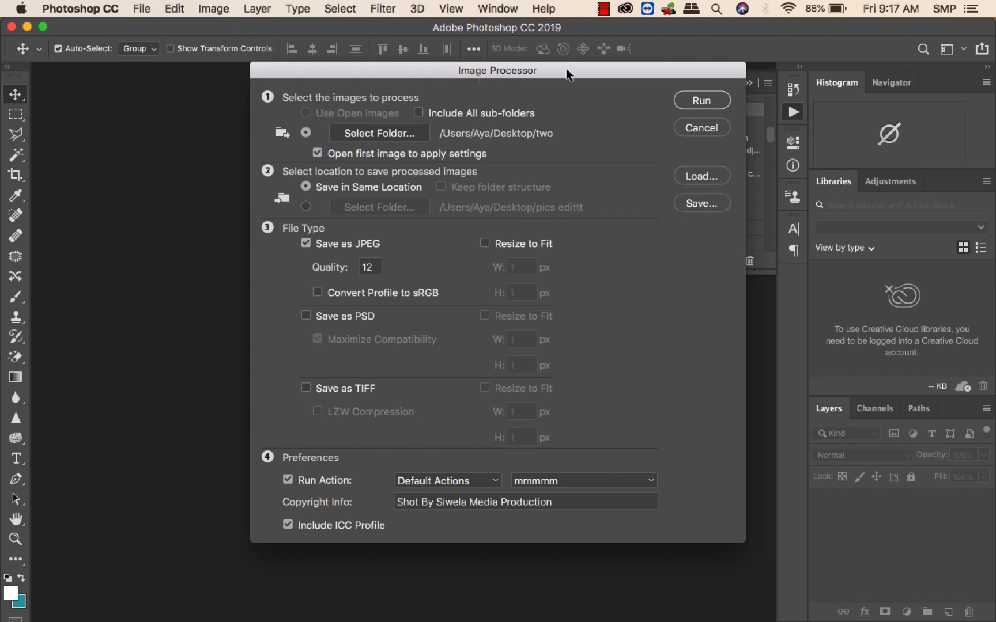
left_click(701, 128)
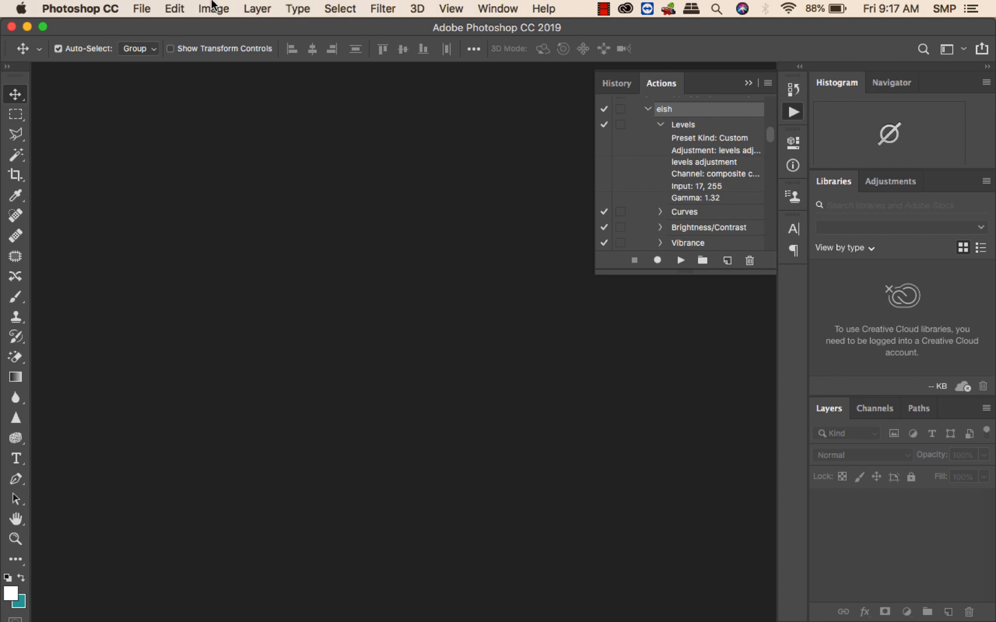
Open the Image Processor script and choose mmmmm as the action to run from Default Actions.
left_click(142, 8)
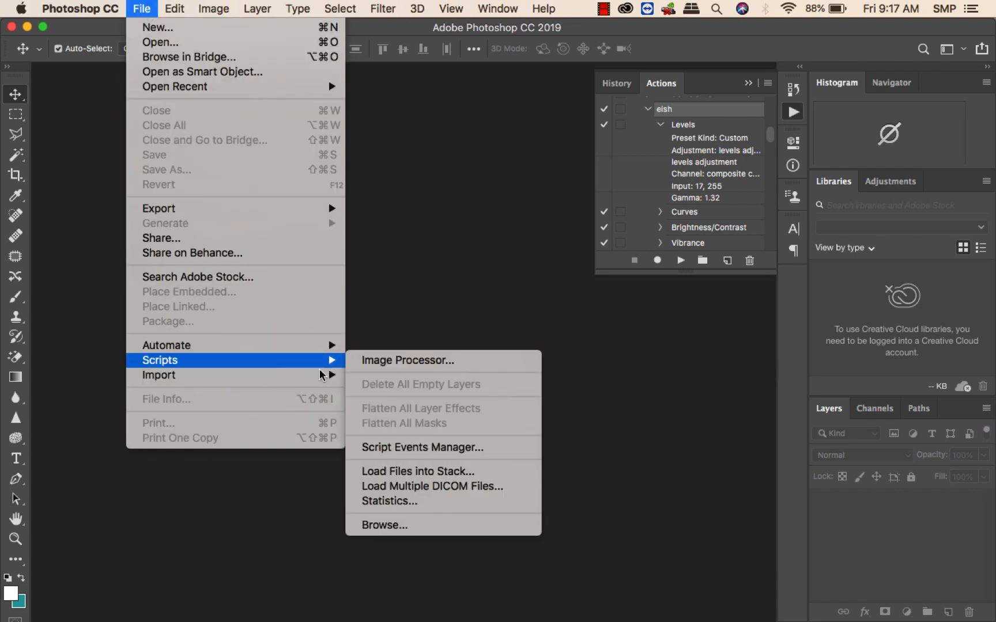
mouse_move(334, 361)
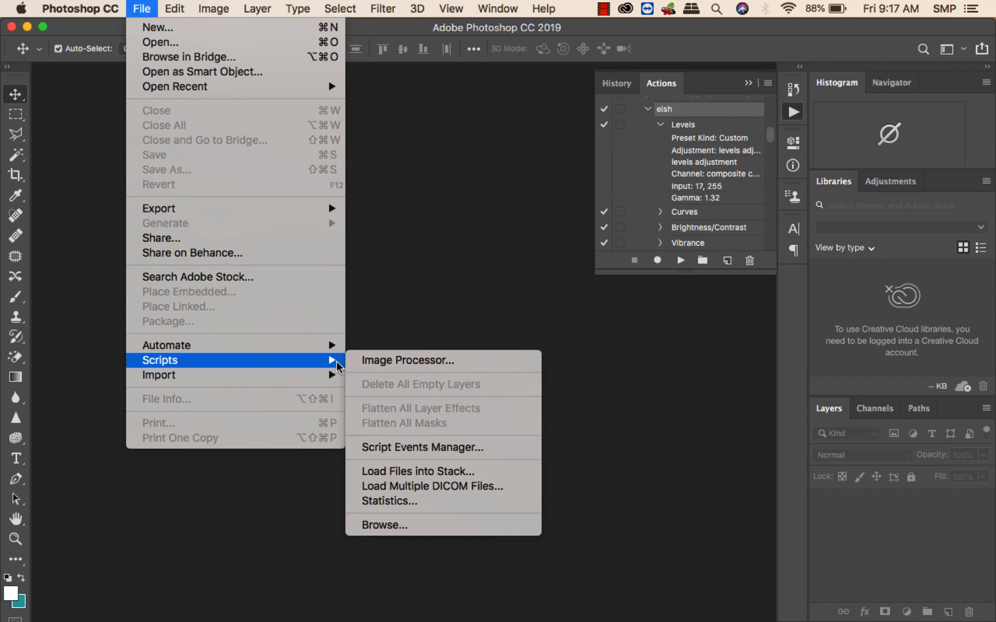
left_click(382, 360)
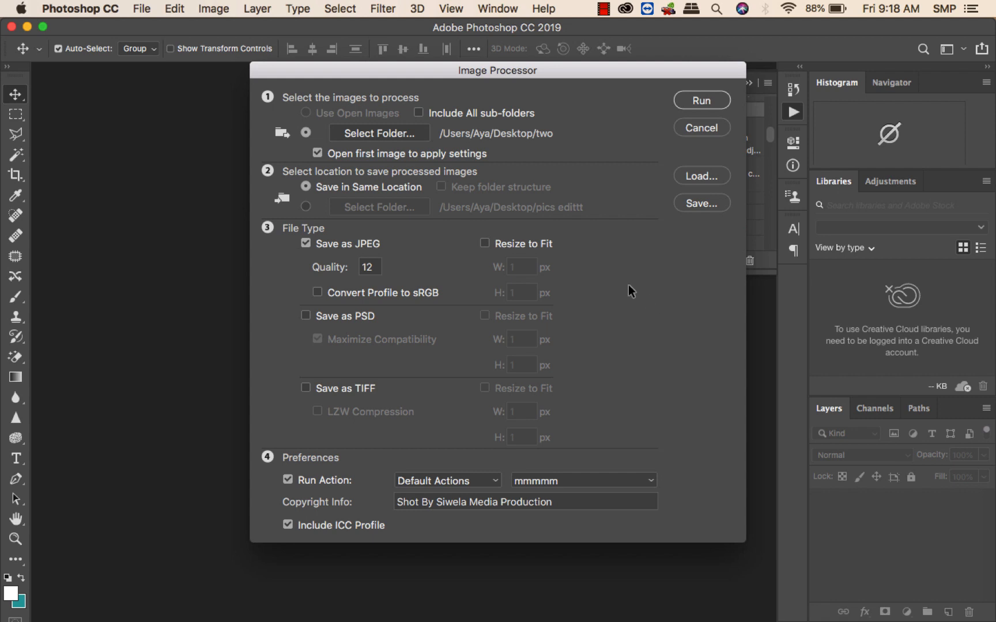
left_click_drag(503, 72, 483, 63)
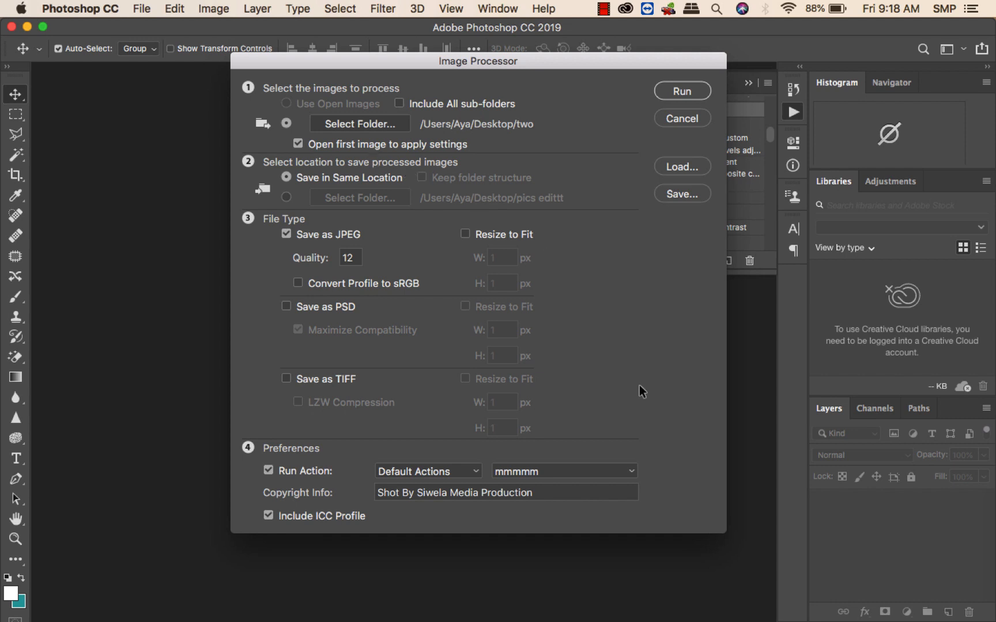
left_click(635, 470)
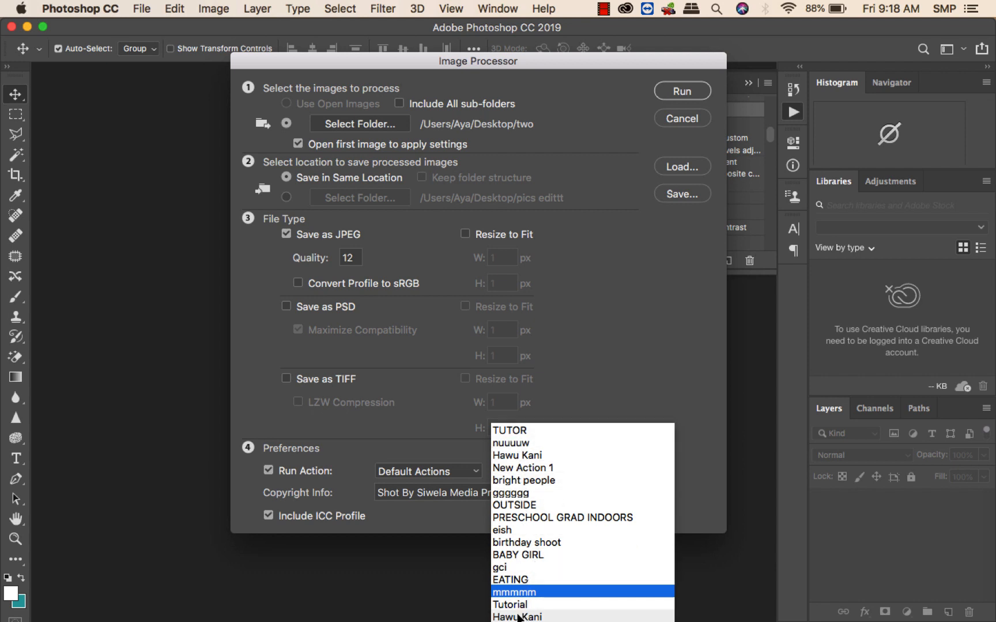
left_click(575, 382)
left_click(629, 473)
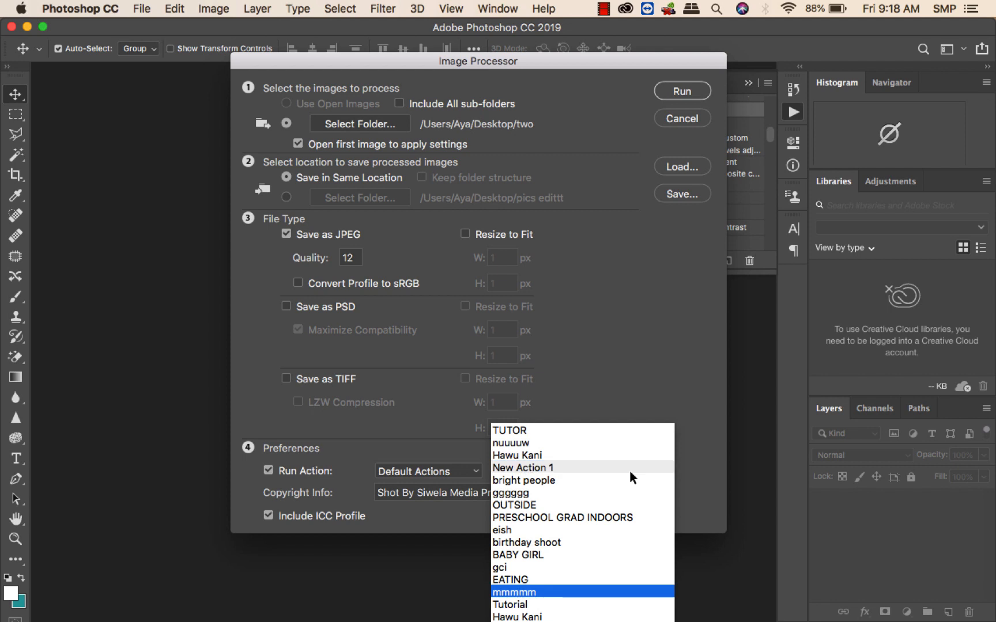
left_click(529, 592)
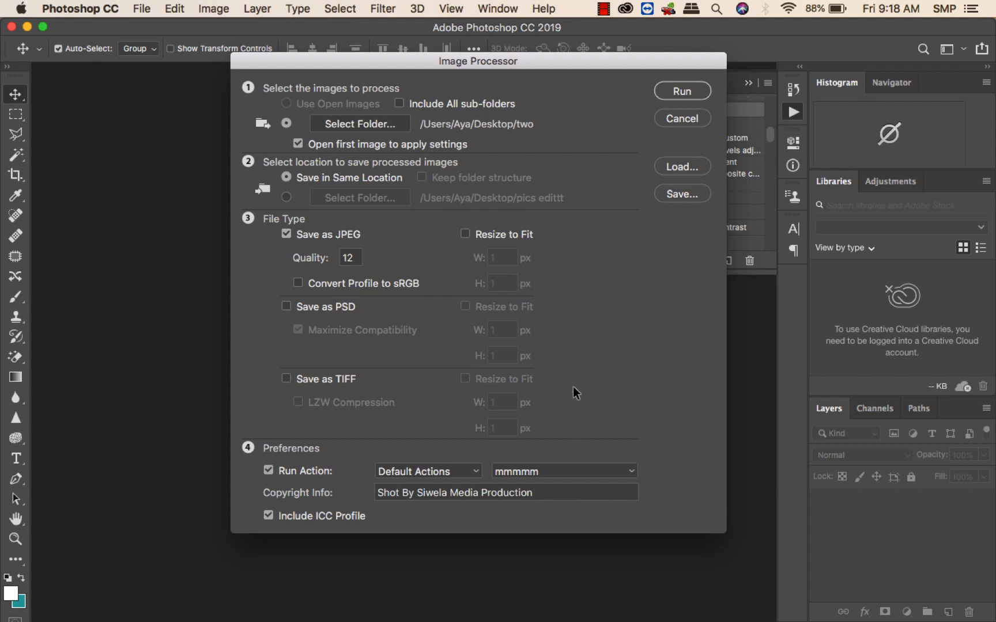
Open the source folder picker and navigate into the Eish folder inside Downloads.
left_click_drag(518, 58, 471, 42)
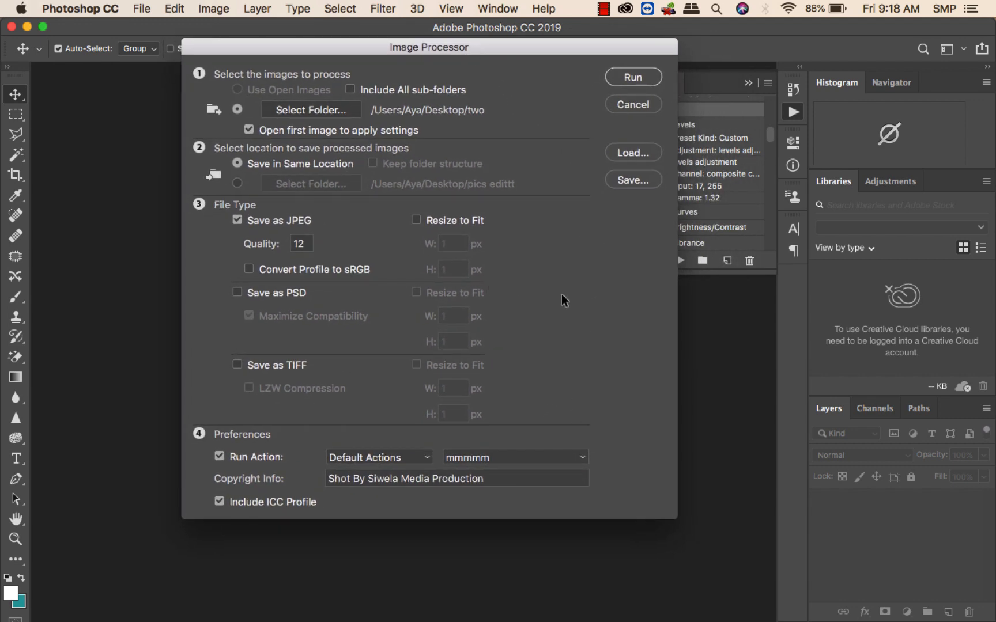
left_click(293, 110)
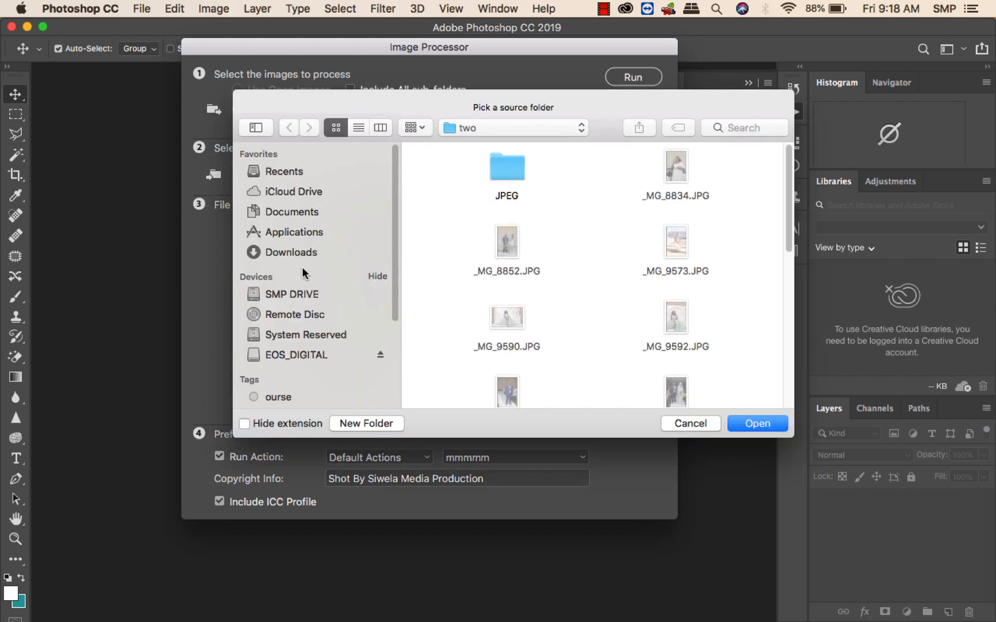
left_click(279, 255)
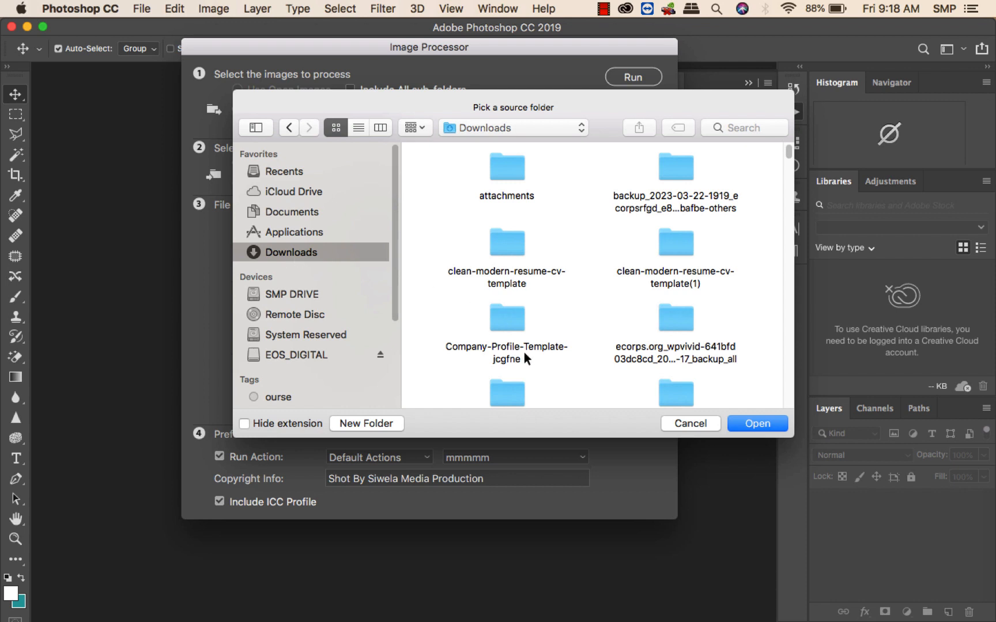
scroll(600, 355, "down", 5)
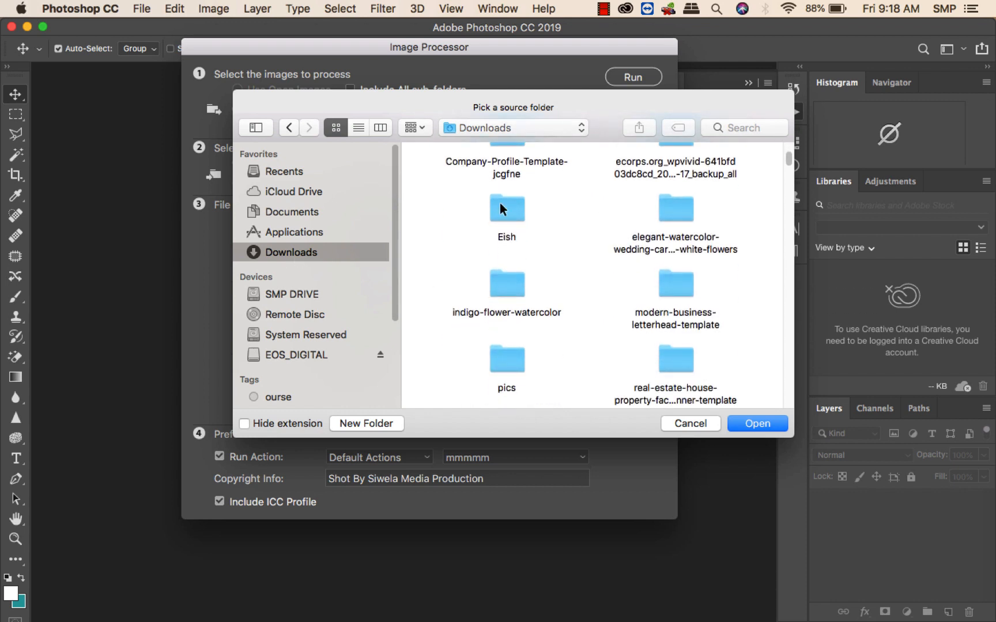
double_click(500, 205)
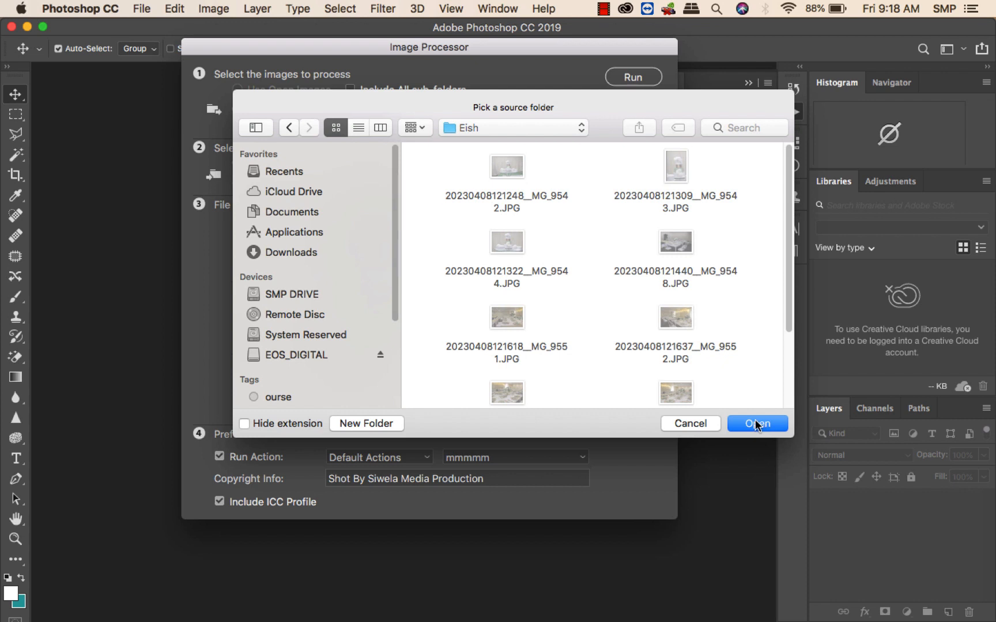
Scroll through the Eish folder's images and confirm Eish as the source folder to process.
scroll(593, 334, "down", 3)
scroll(593, 333, "up", 3)
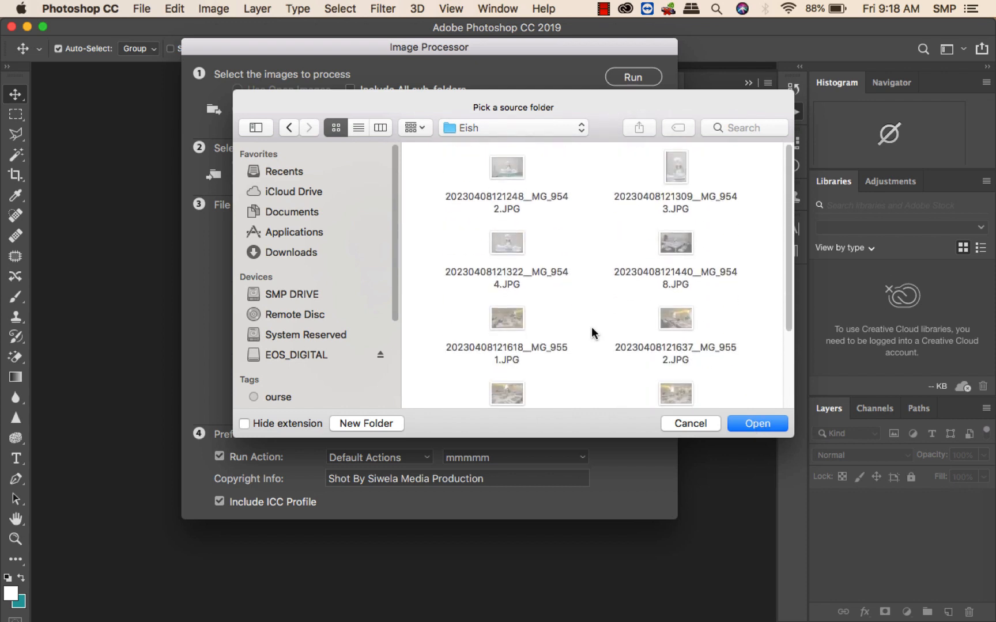
scroll(594, 333, "down", 3)
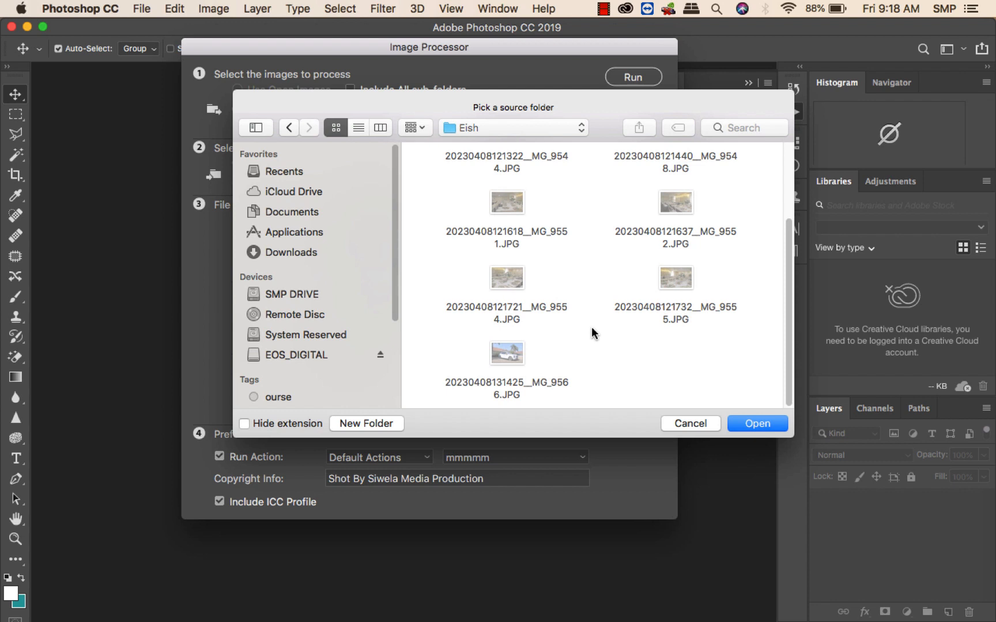
scroll(594, 333, "up", 3)
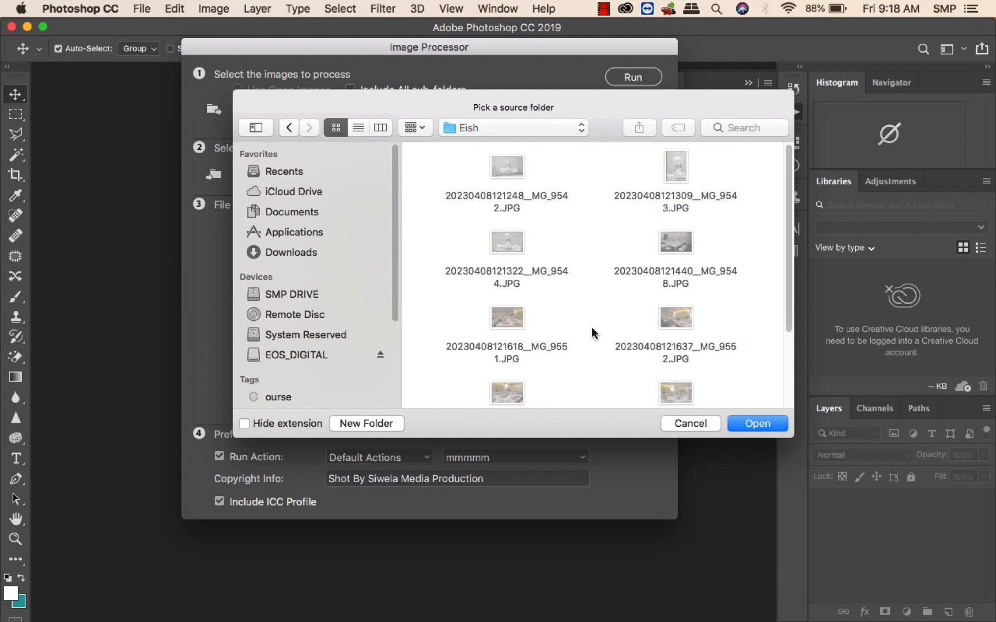
scroll(593, 333, "down", 4)
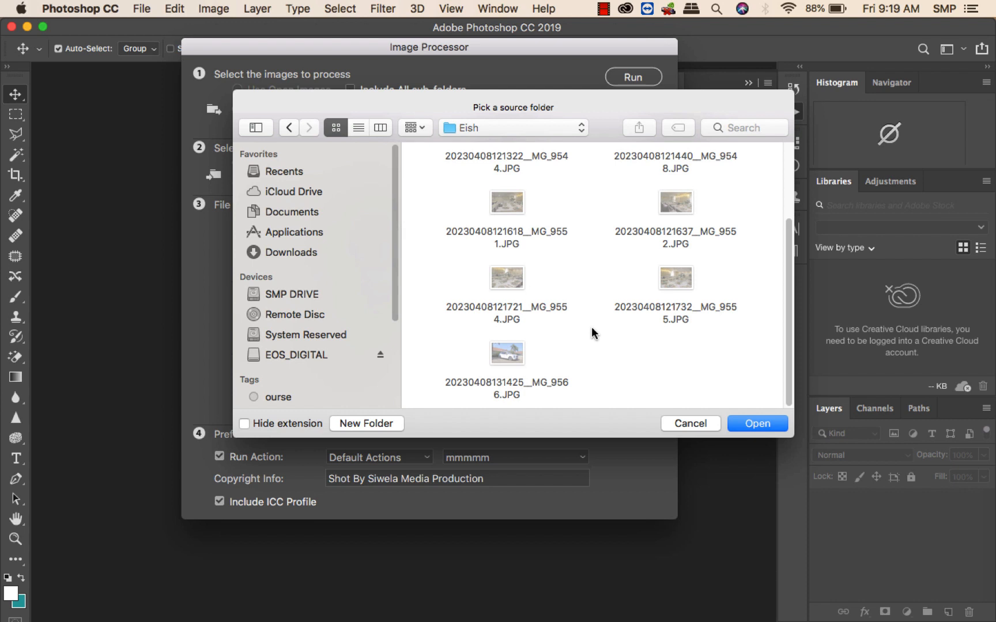
scroll(593, 333, "up", 3)
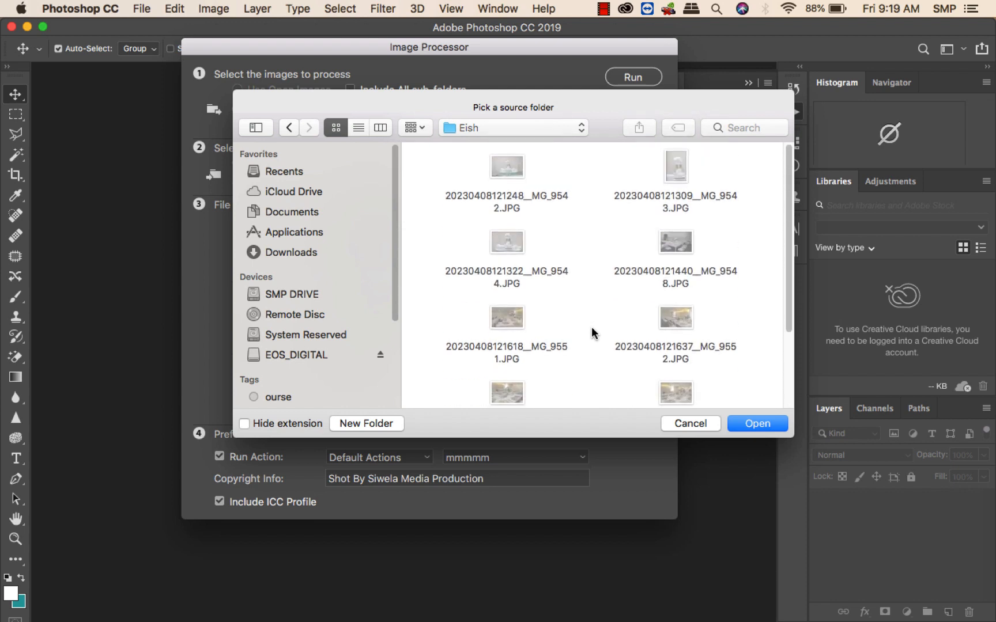
scroll(592, 333, "down", 3)
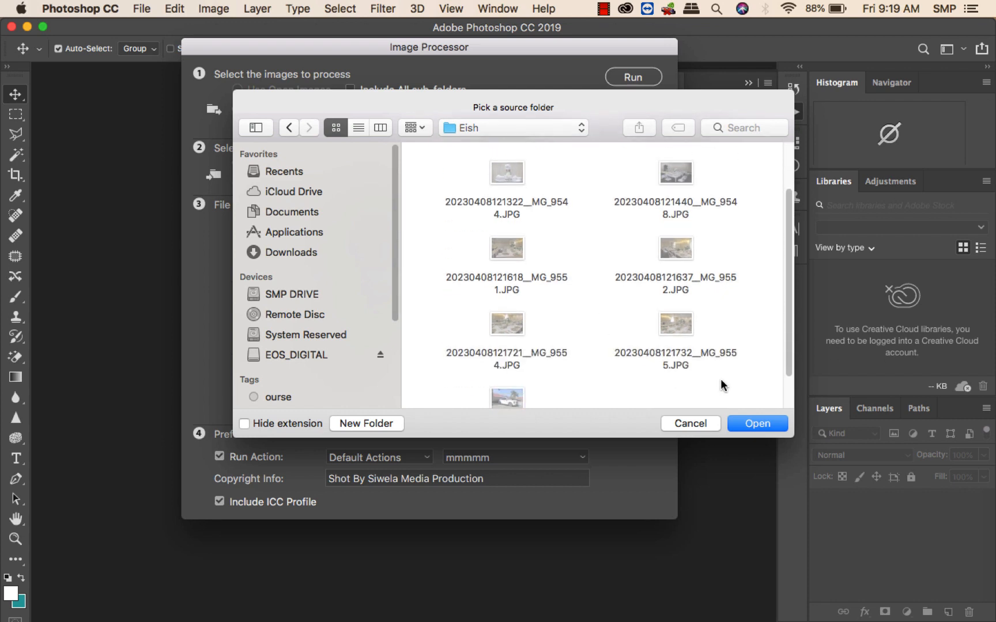
scroll(622, 369, "up", 2)
scroll(622, 369, "down", 3)
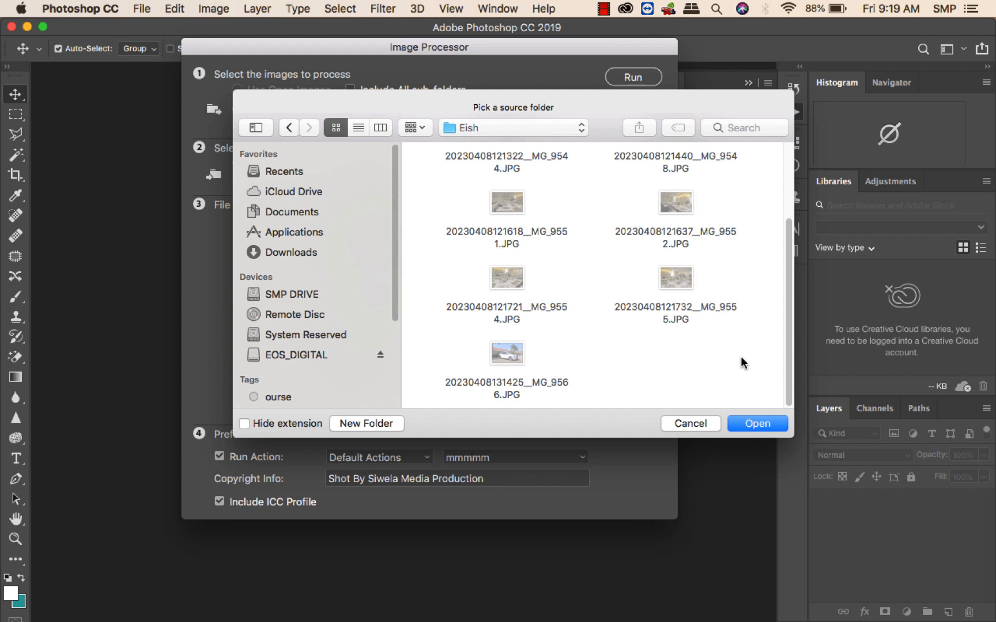
left_click(762, 428)
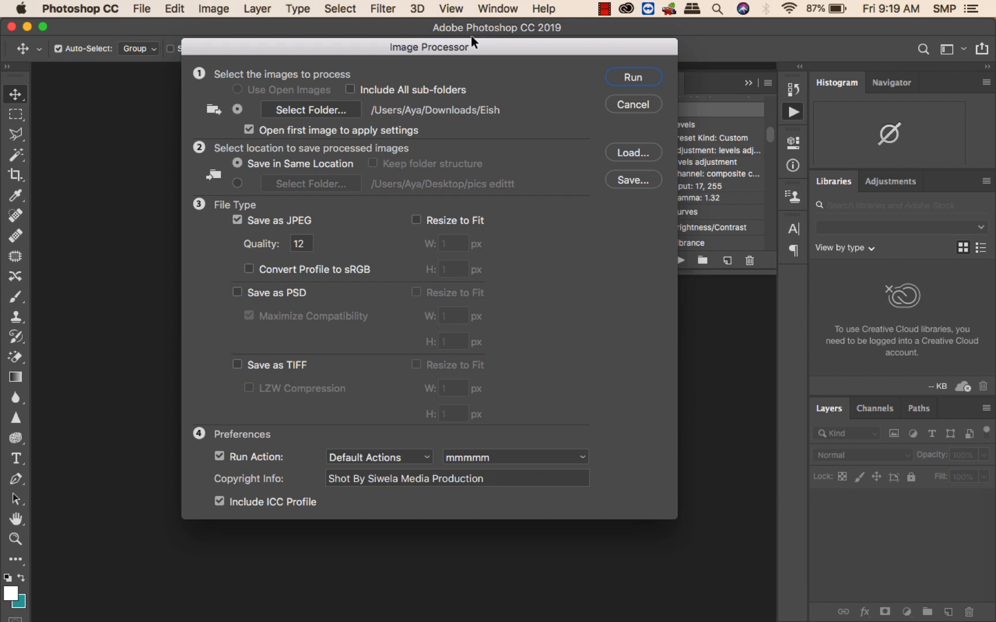
left_click_drag(467, 44, 497, 57)
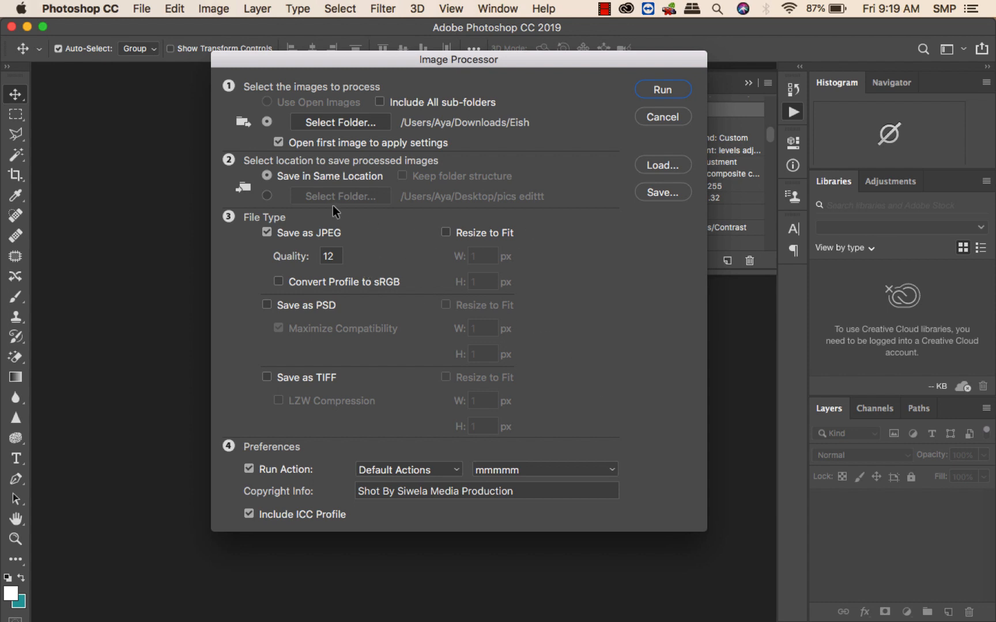
left_click(267, 196)
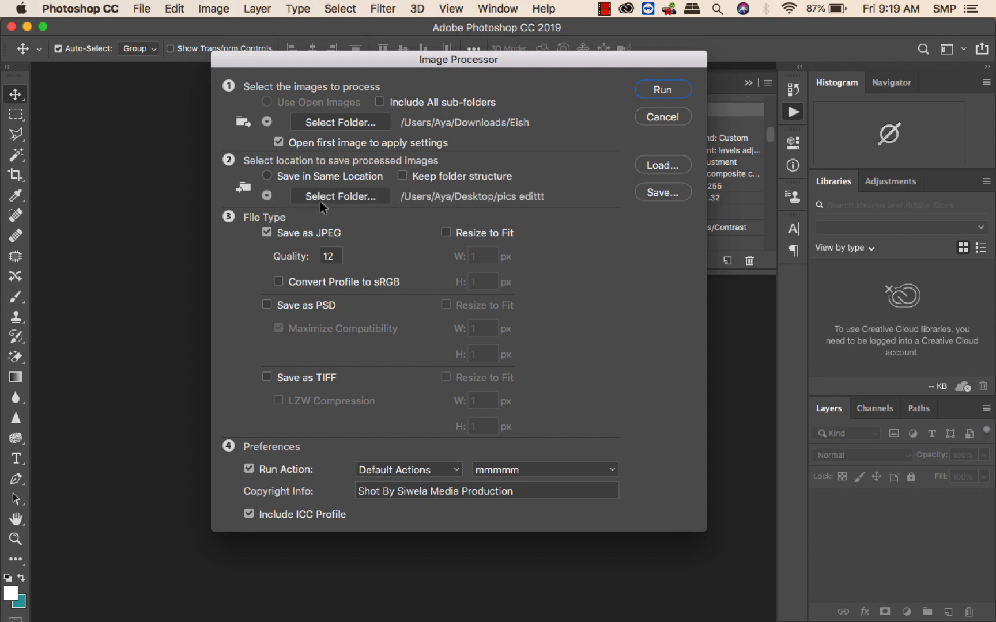
left_click(355, 195)
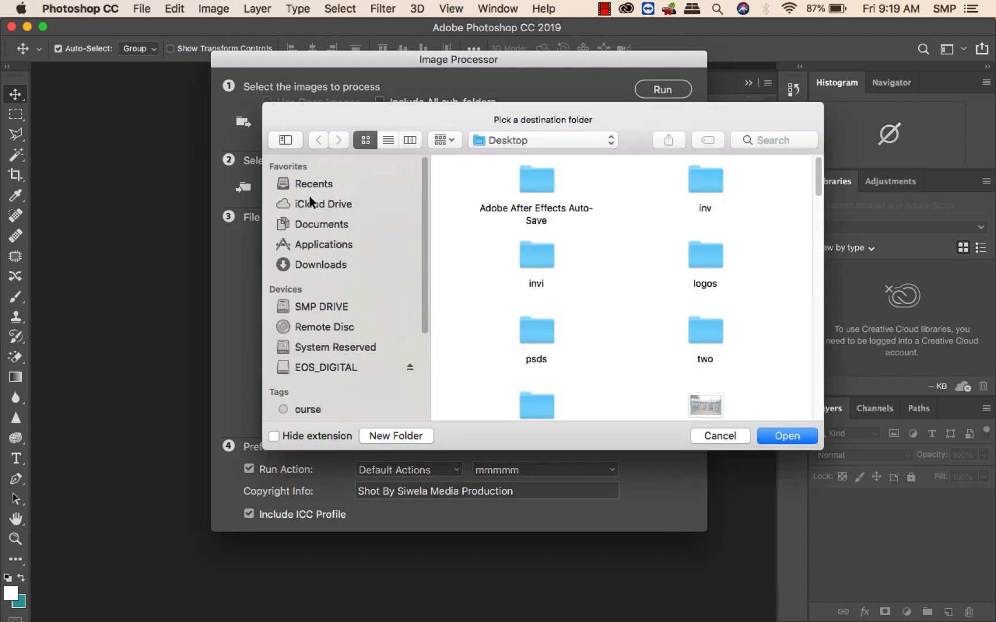
left_click(310, 227)
left_click(715, 438)
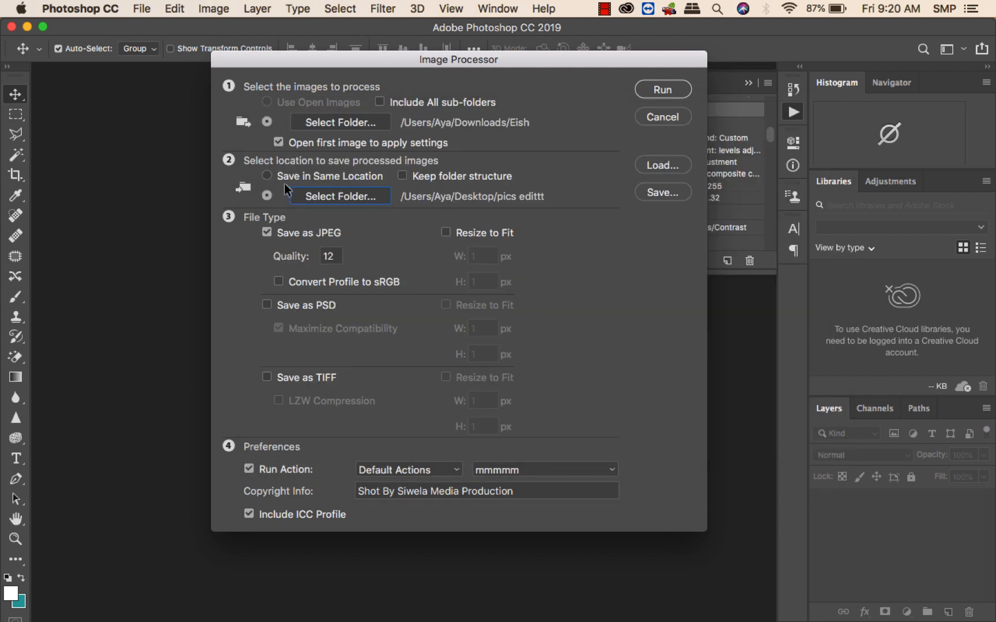
left_click(267, 176)
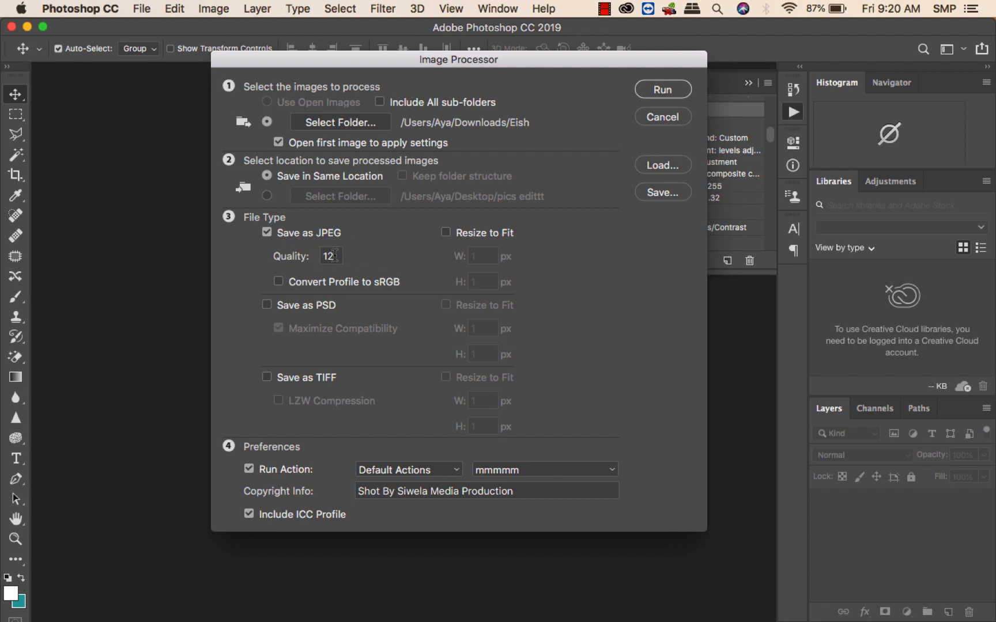
left_click_drag(334, 254, 275, 258)
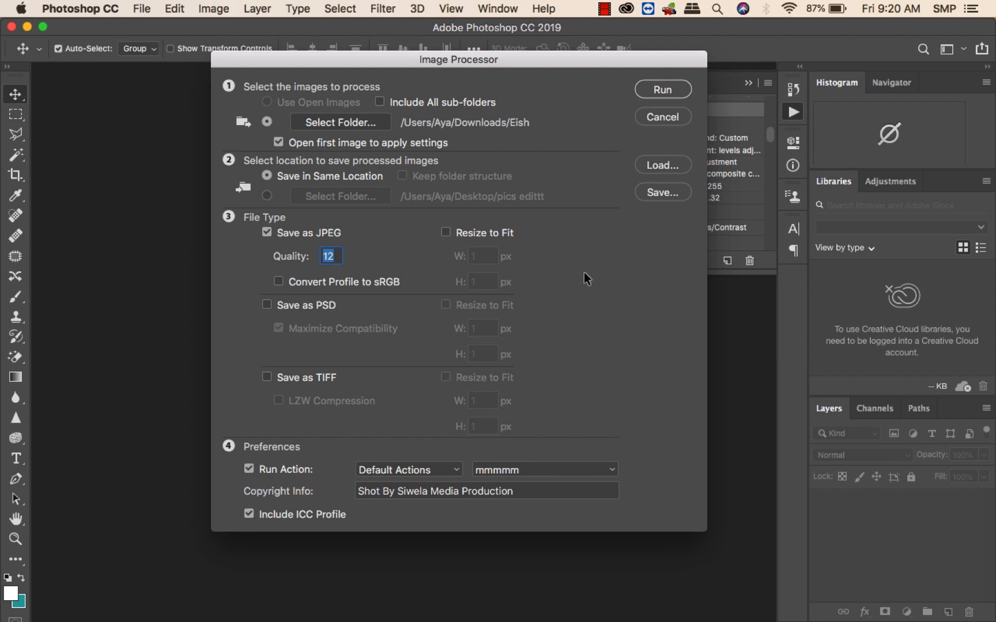
mouse_move(515, 65)
left_mouse_down()
mouse_move(486, 36)
mouse_move(499, 65)
left_mouse_up()
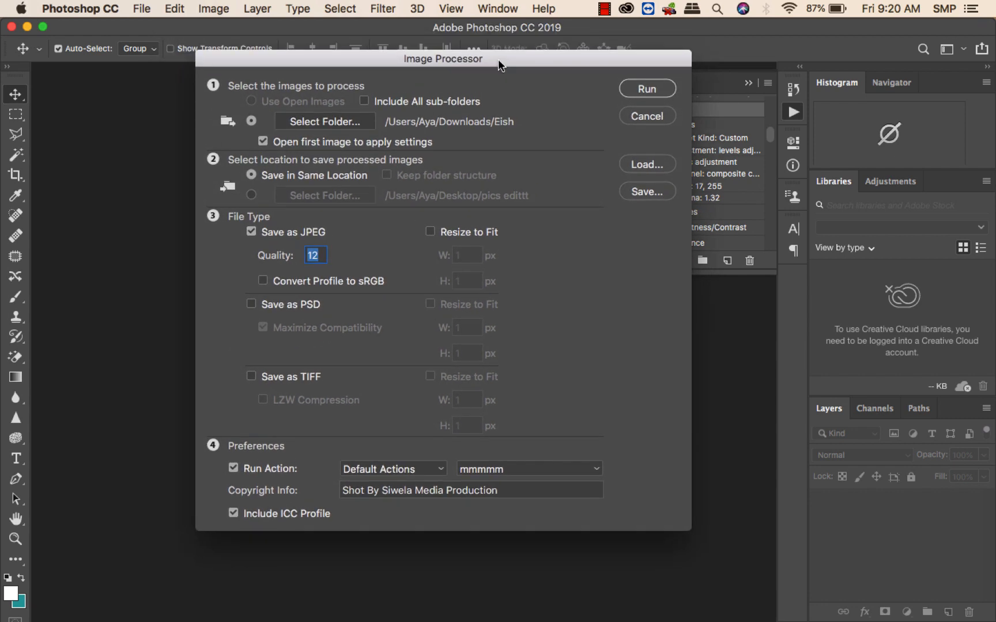
left_click(319, 255)
left_click_drag(497, 60, 533, 46)
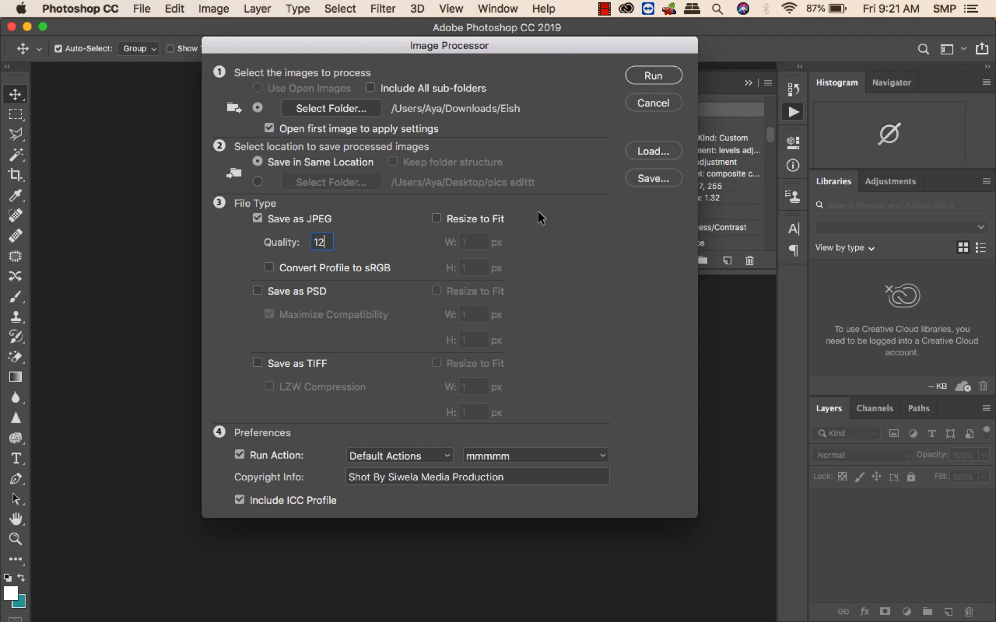
Run the Image Processor on the Eish folder and minimize the Photoshop window.
left_click(653, 75)
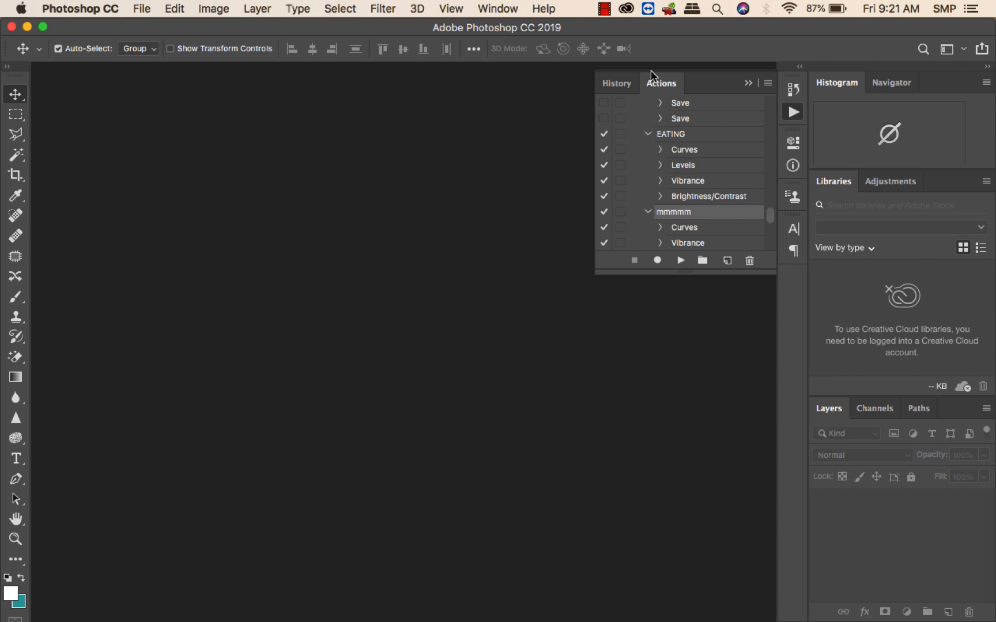
left_click(27, 26)
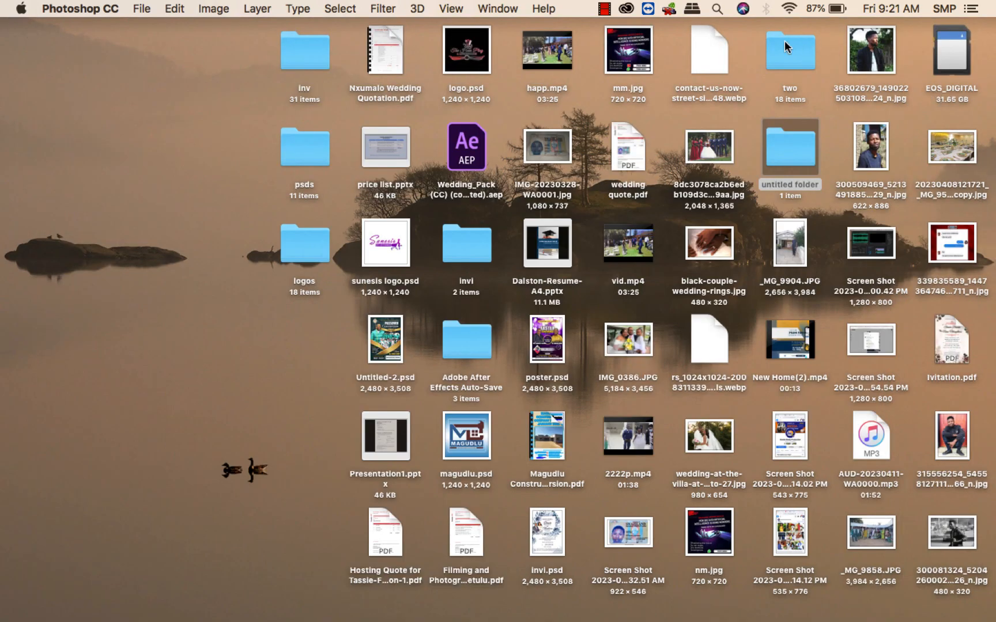
Switch to Finder and open the Downloads folder to check the Eish folder's processed output.
left_click(787, 47)
double_click(788, 48)
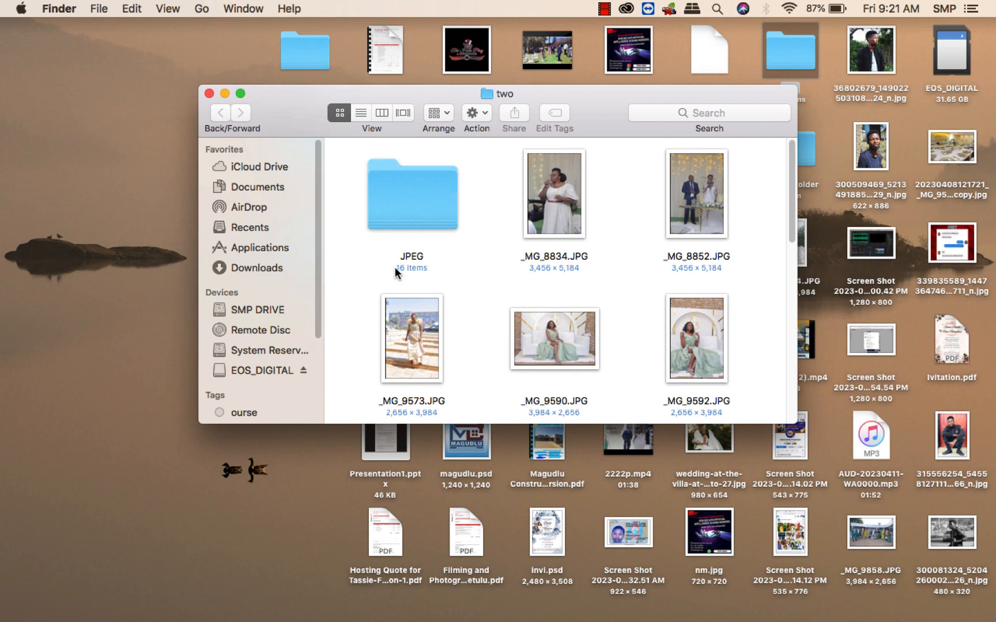
left_click(252, 276)
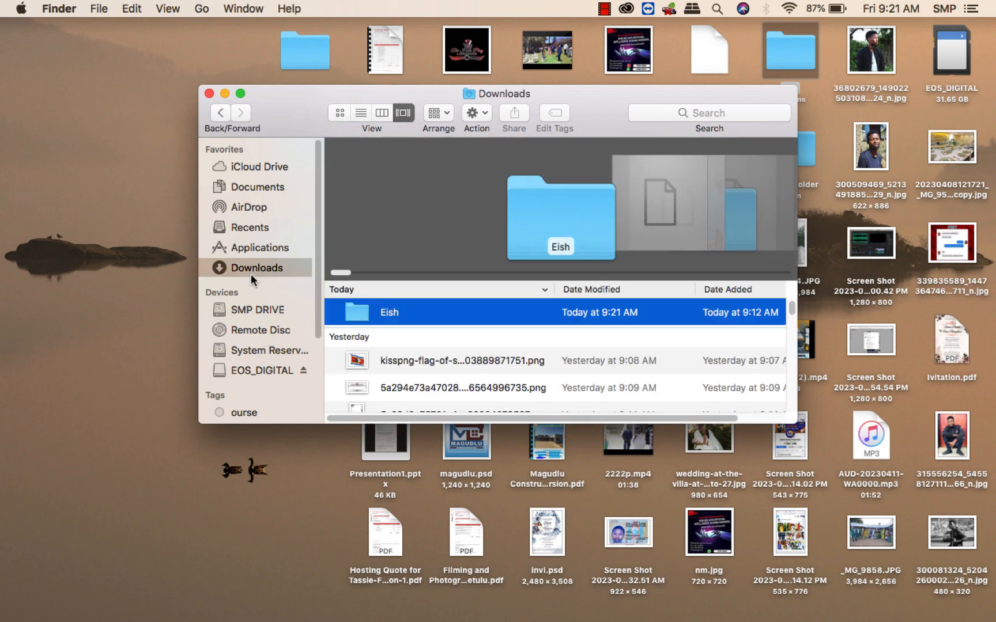
Open the Eish folder and its JPEG subfolder, and browse the processed images.
double_click(447, 319)
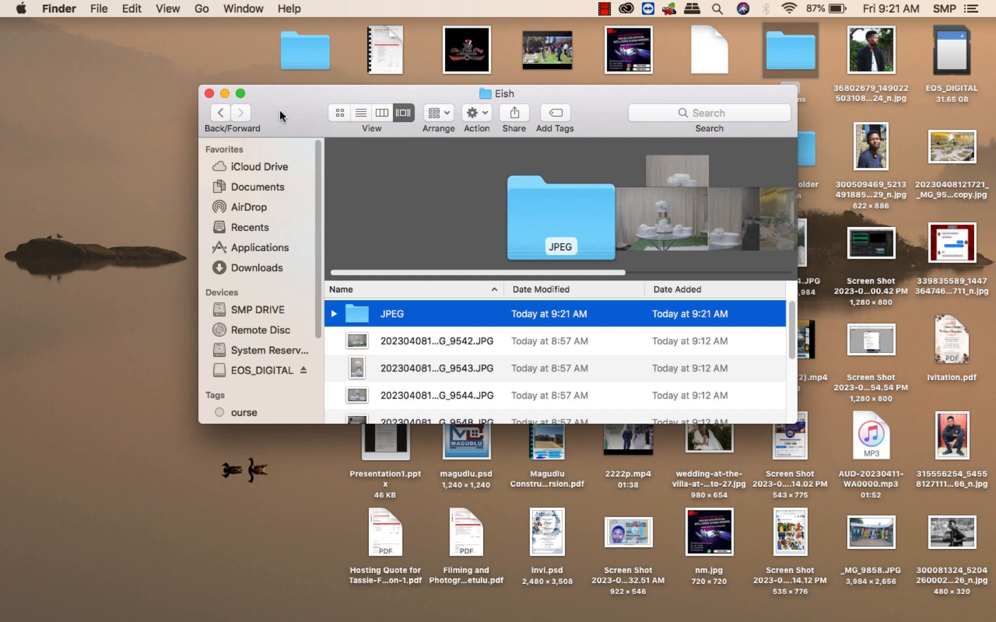
left_click_drag(281, 117, 220, 81)
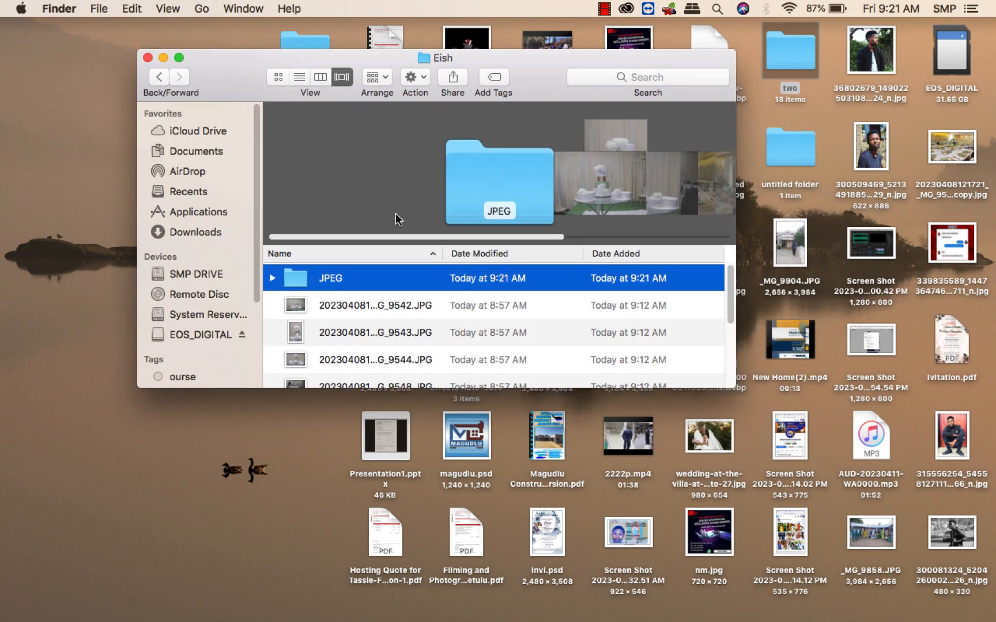
double_click(396, 279)
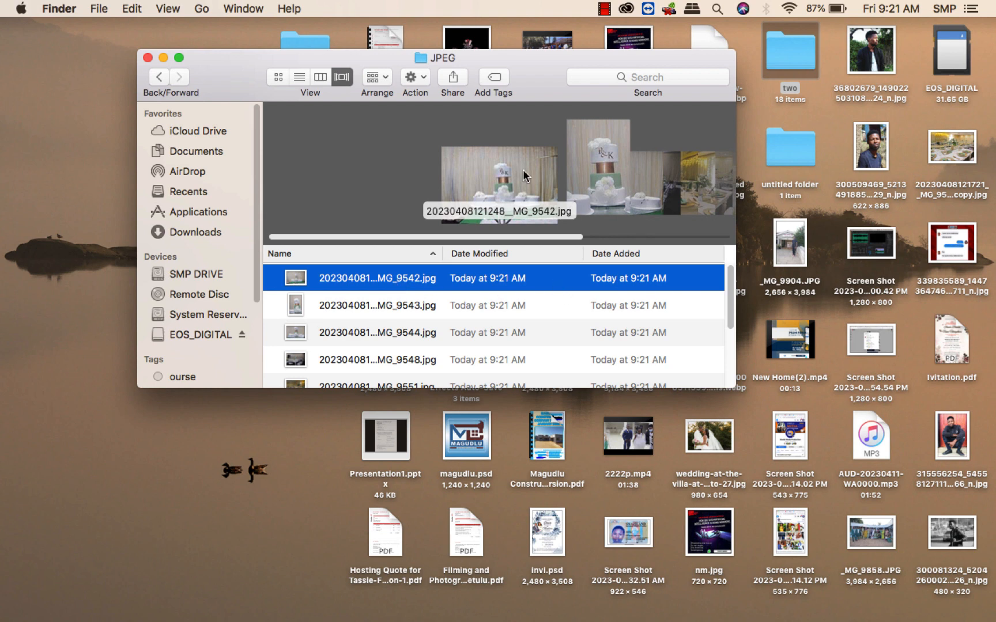
scroll(525, 175, "right", 10)
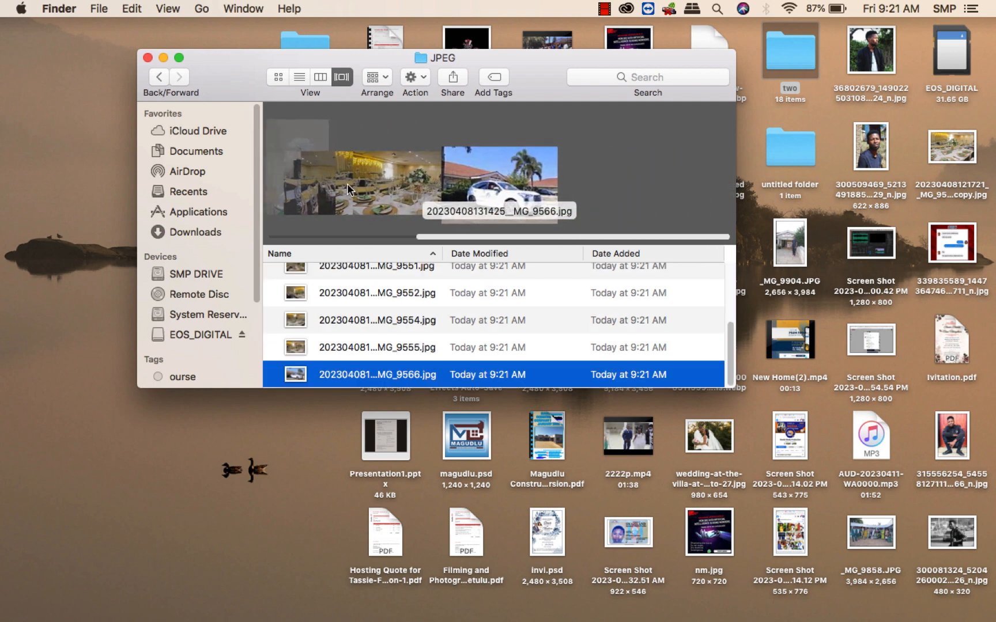
left_click(349, 189)
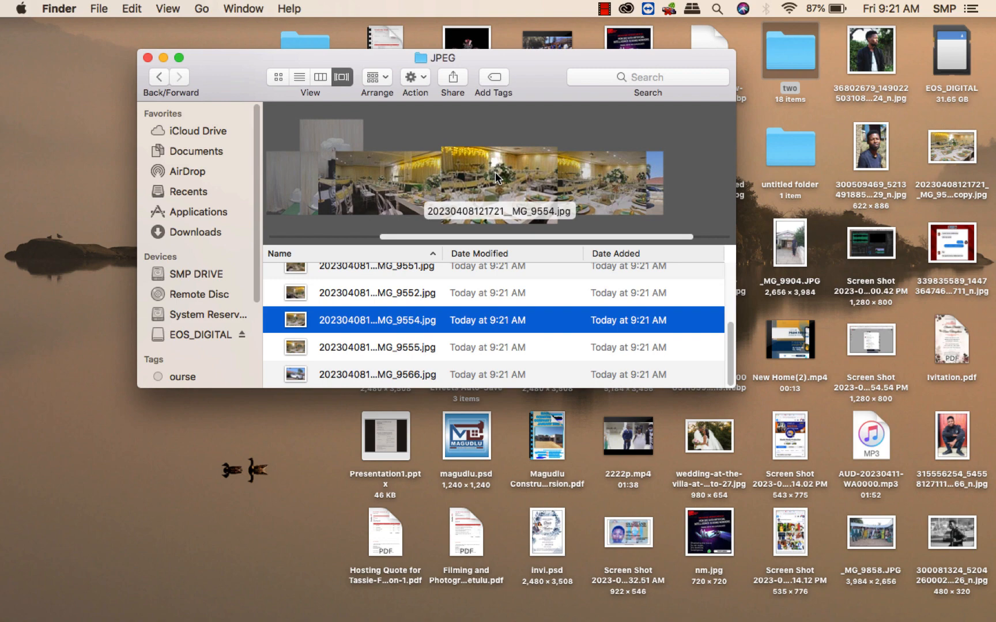
Preview the processed JPEG images one after another in Quick Look.
key("space")
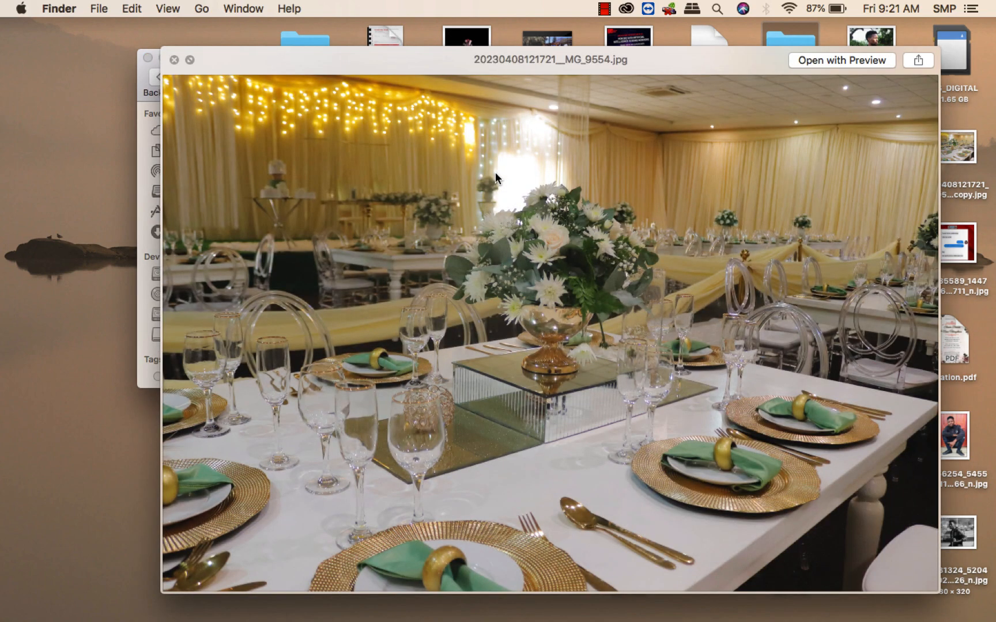
key("Up")
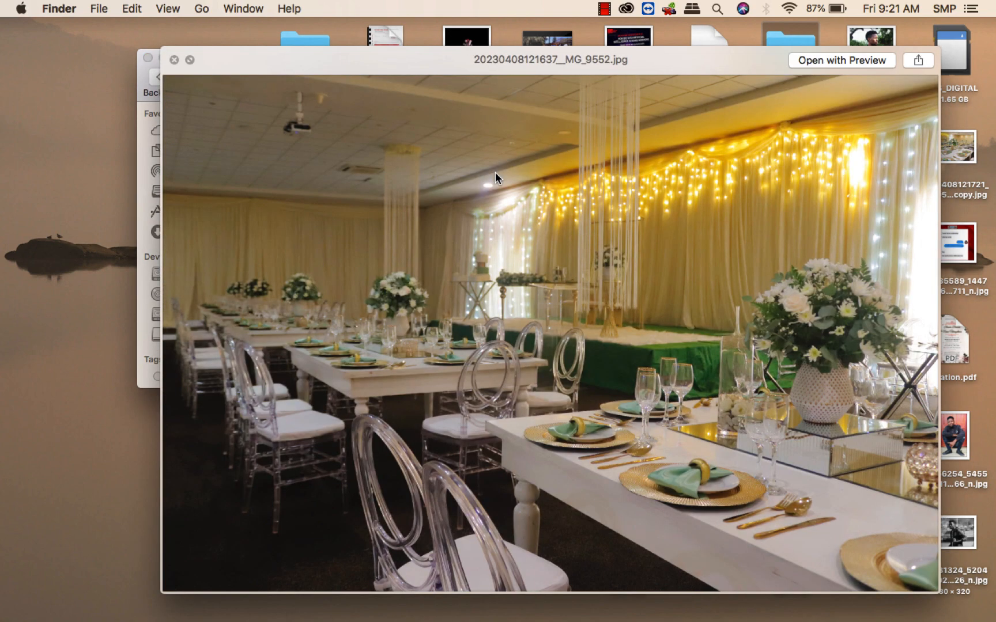
key("Up")
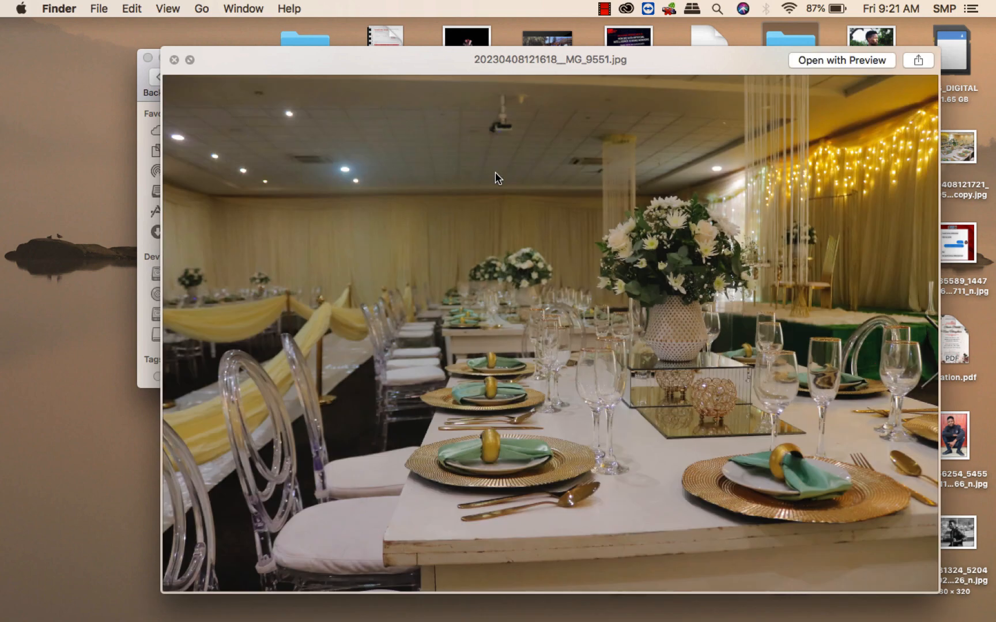
key("Up")
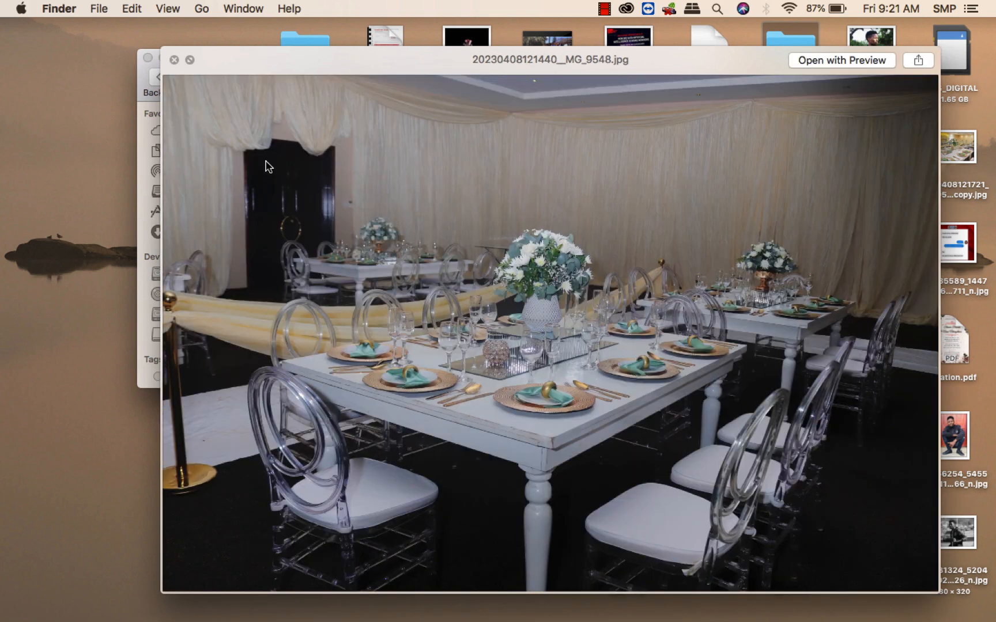
key("Up")
key("Up")
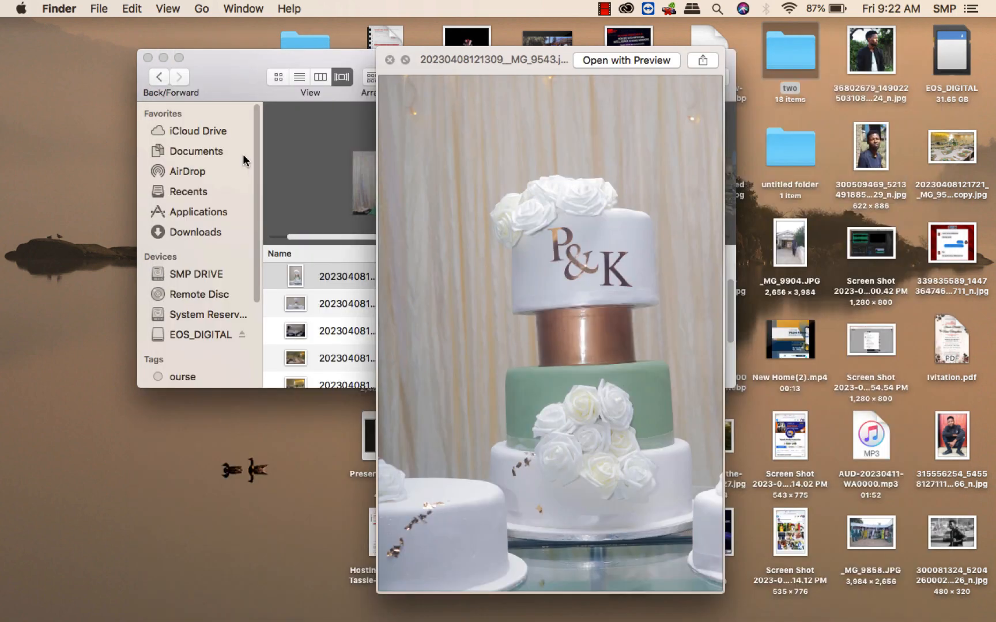
left_click(391, 60)
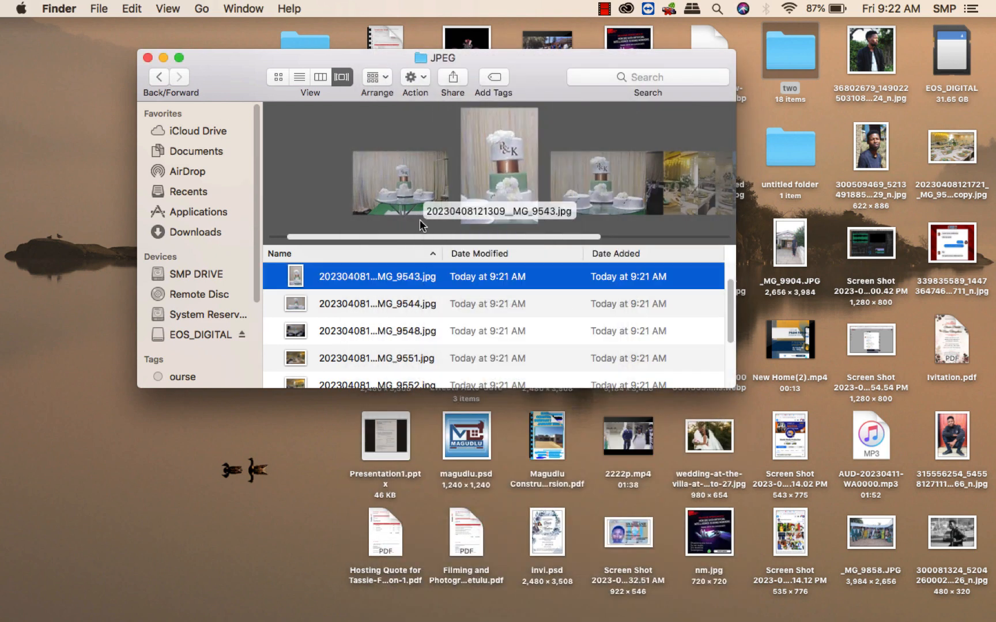
Return to the Eish folder and preview the original JPG images in Quick Look for comparison.
left_click(163, 79)
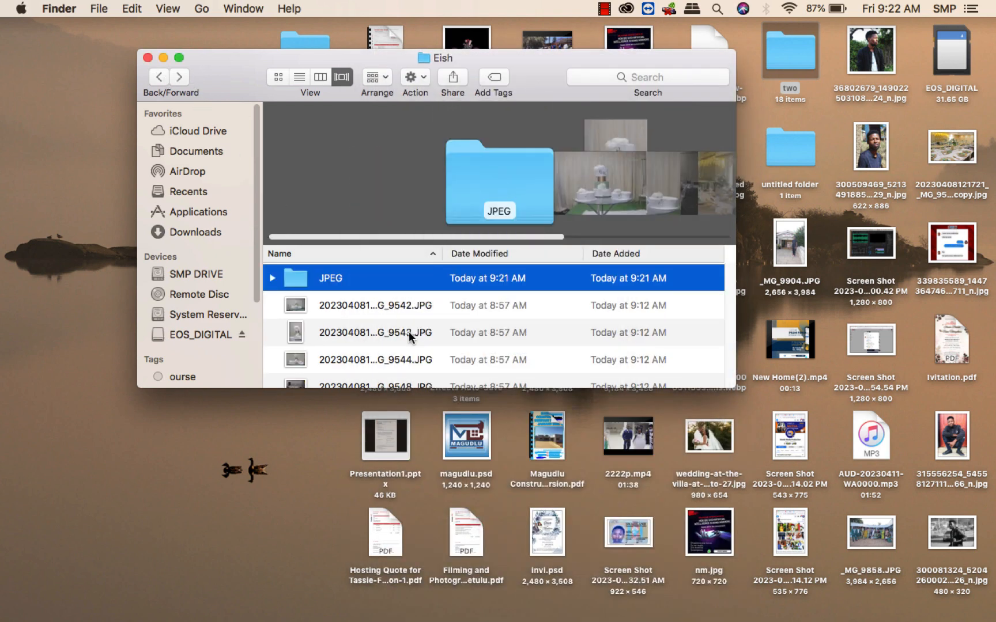
left_click(354, 311)
key("space")
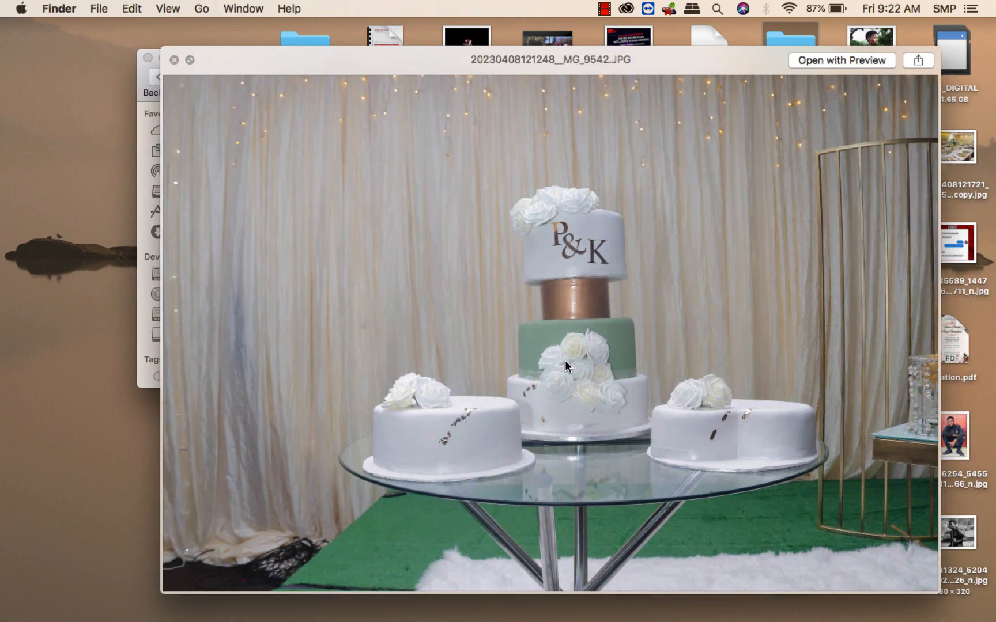
key("Down")
key("Down")
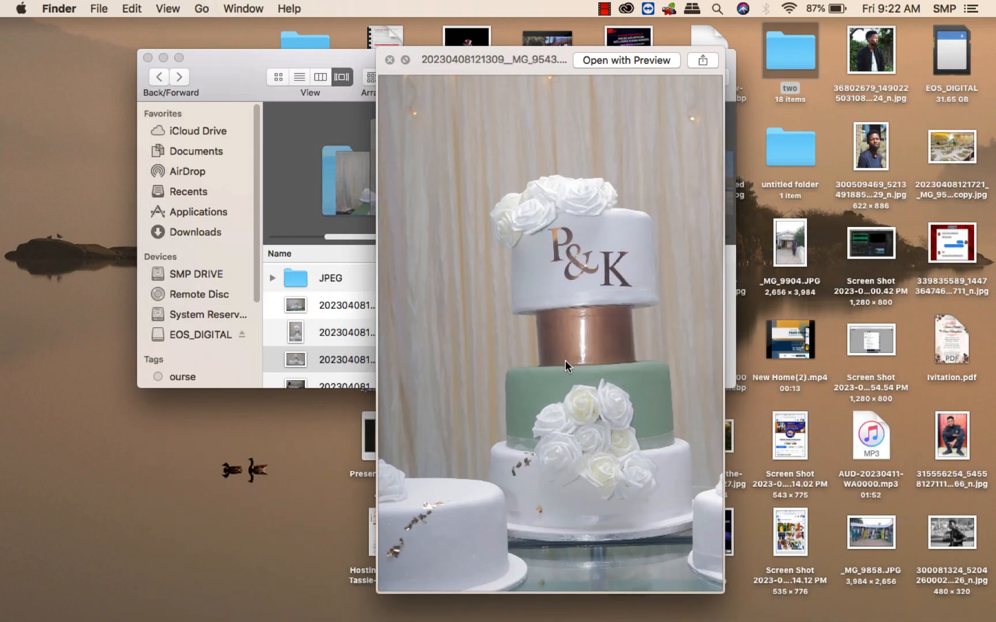
key("Down")
key("Down")
key("Down")
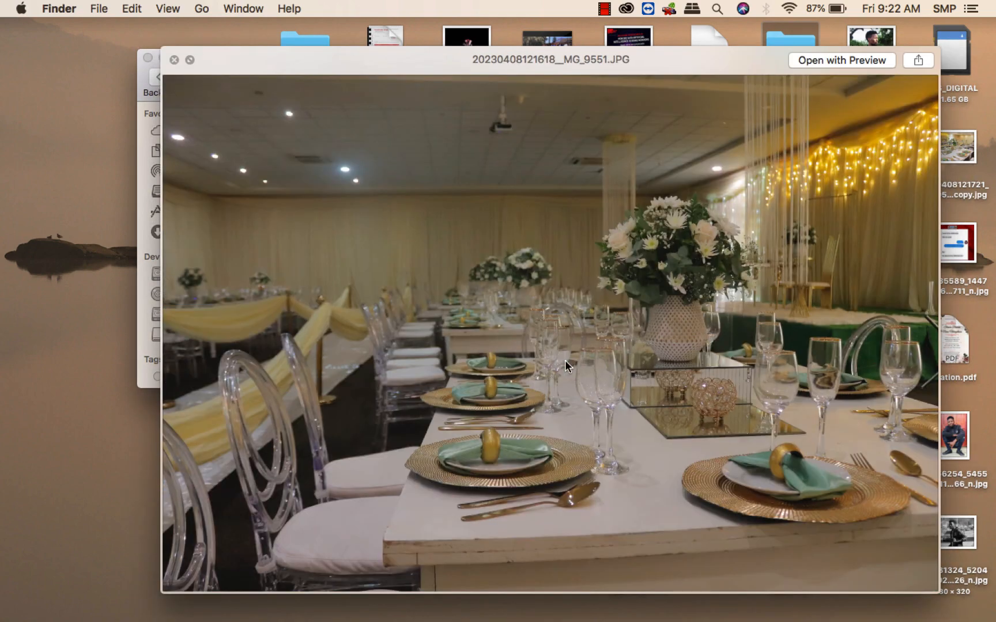
key("Down")
key("Down")
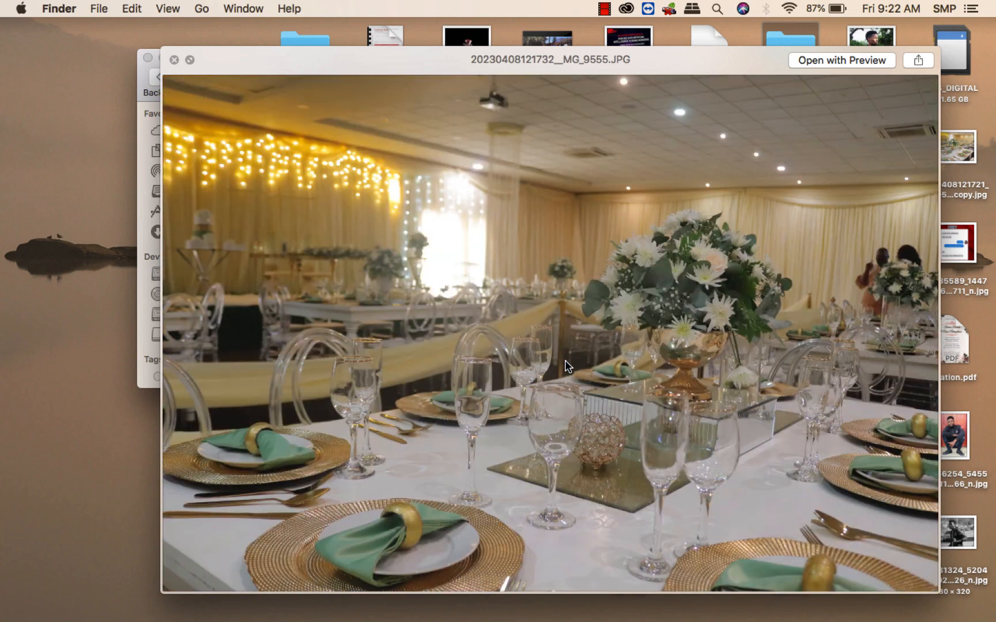
left_click(174, 59)
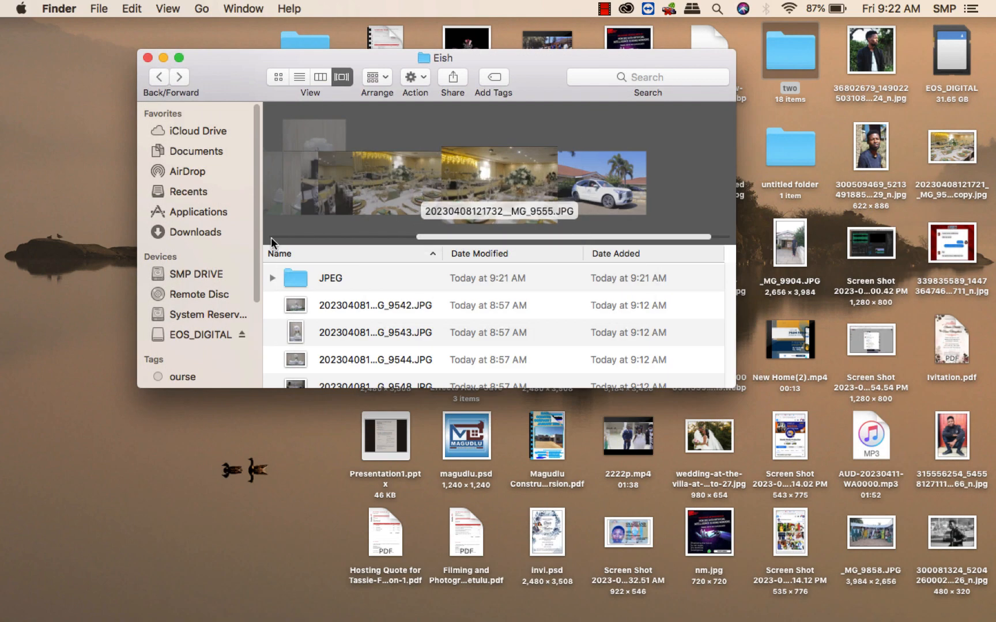
Reopen the JPEG subfolder and scroll through the processed images again.
left_click(363, 279)
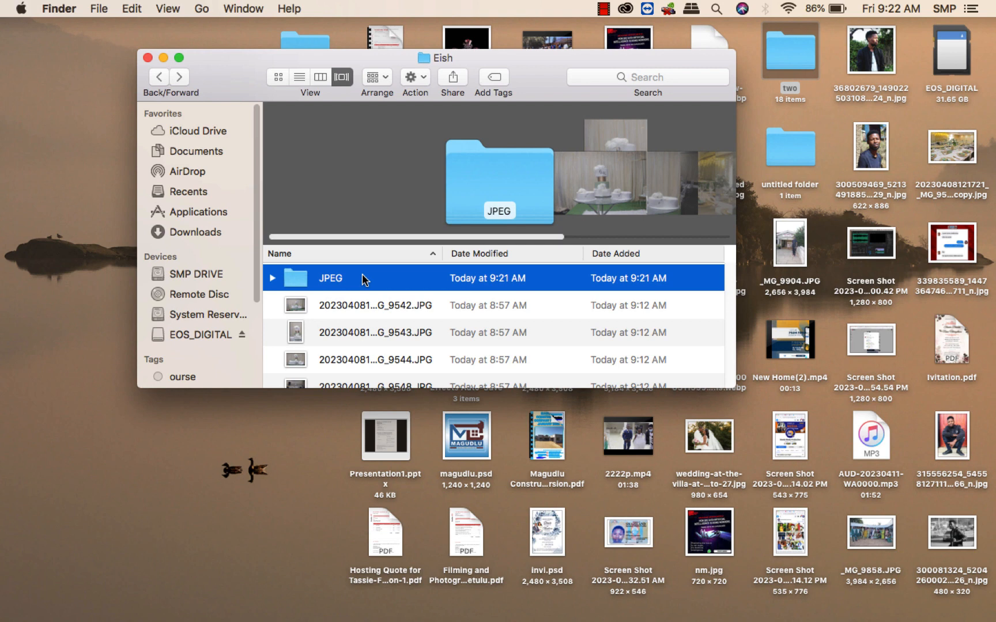
double_click(363, 279)
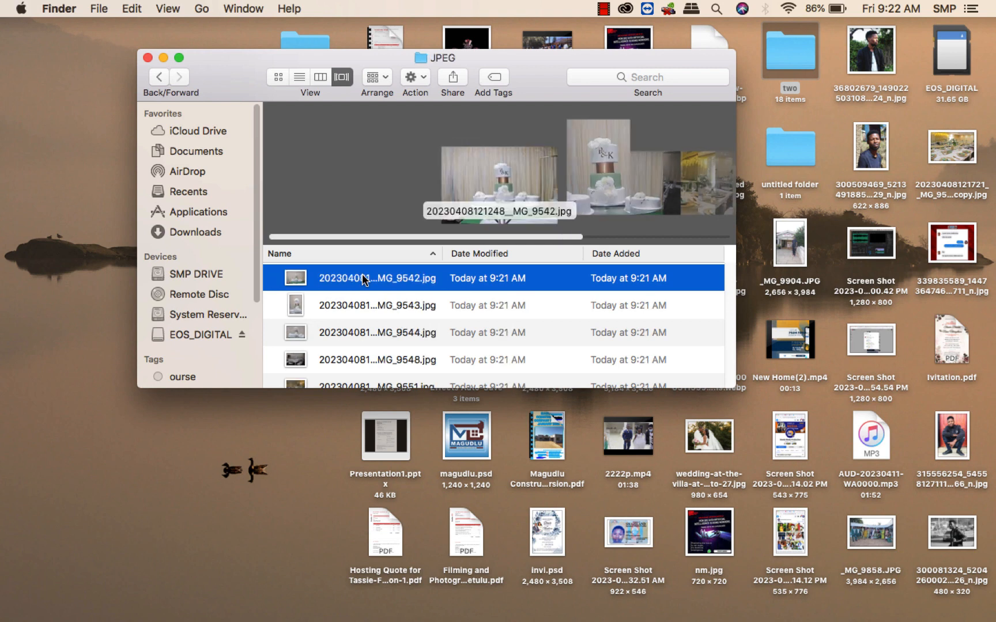
scroll(551, 206, "right", 5)
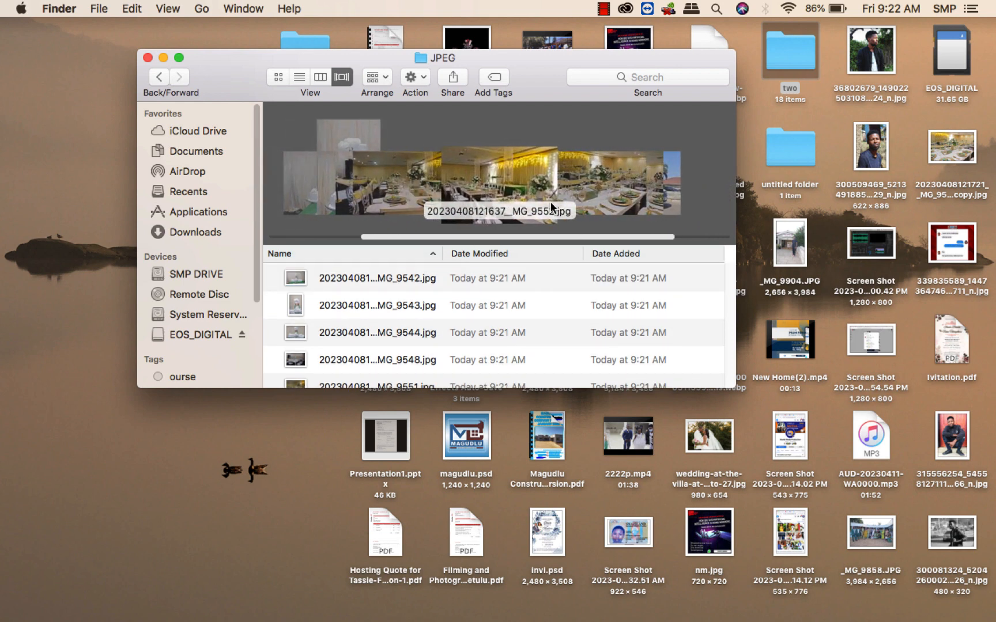
scroll(586, 204, "left", 1)
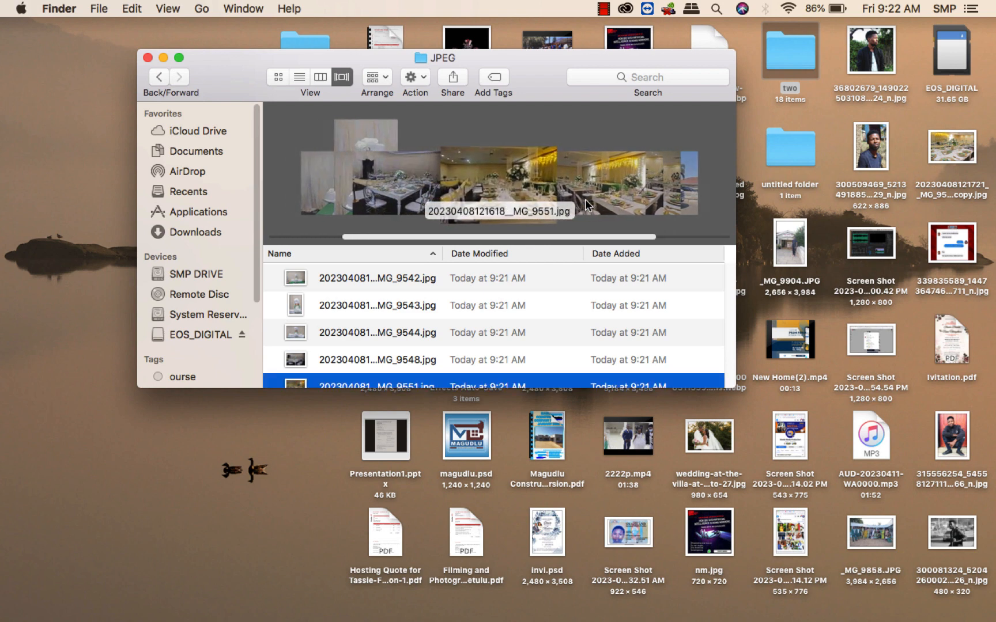
scroll(586, 205, "left", 2)
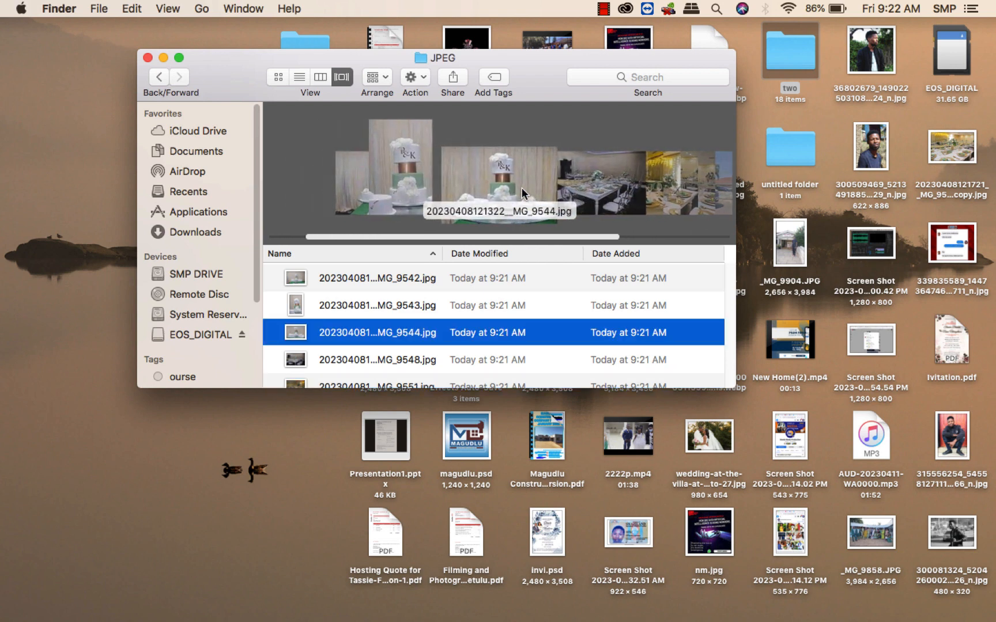
scroll(474, 196, "left", 2)
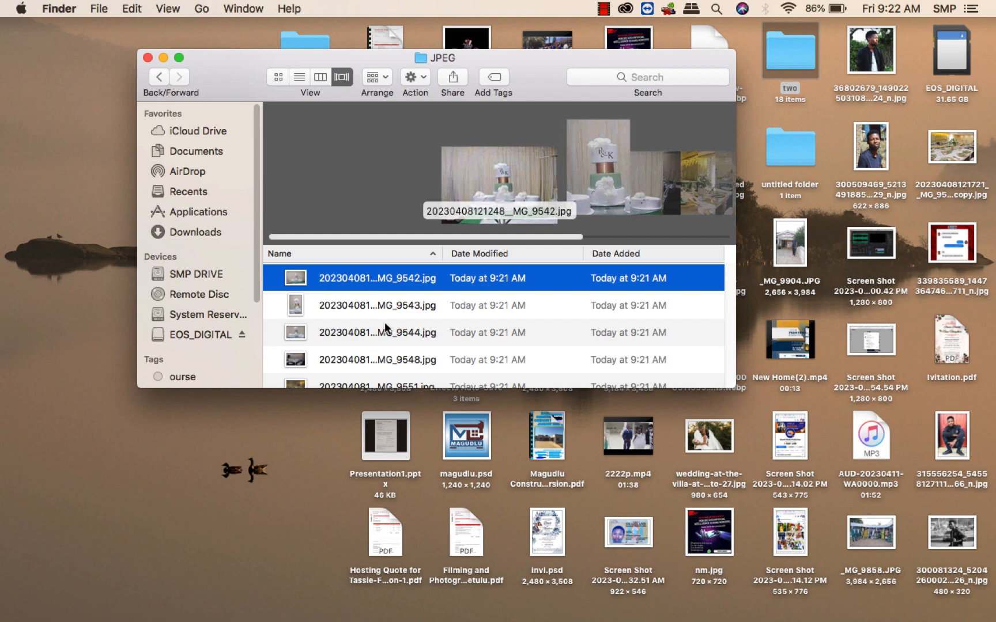
scroll(427, 343, "down", 1)
Switch to Photoshop and collapse the Actions panel.
mouse_move(546, 612)
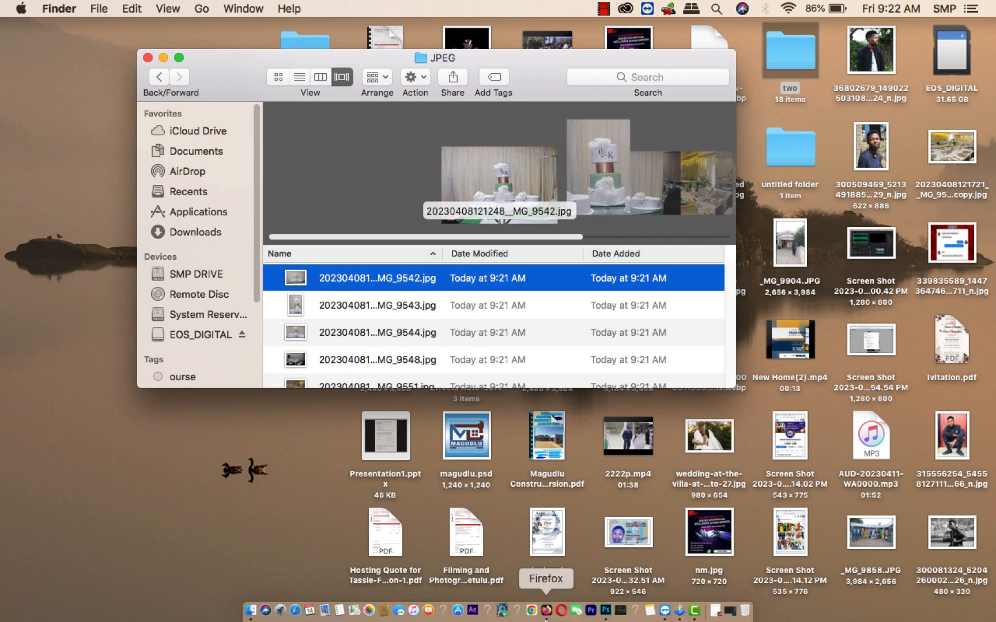
left_click(605, 611)
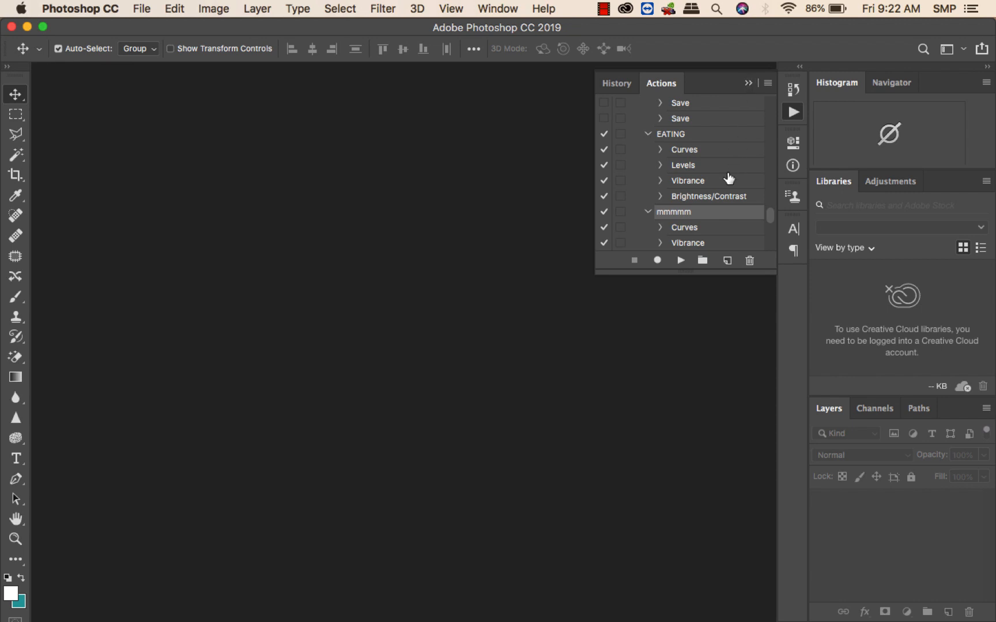
scroll(727, 178, "down", 5)
scroll(727, 178, "up", 4)
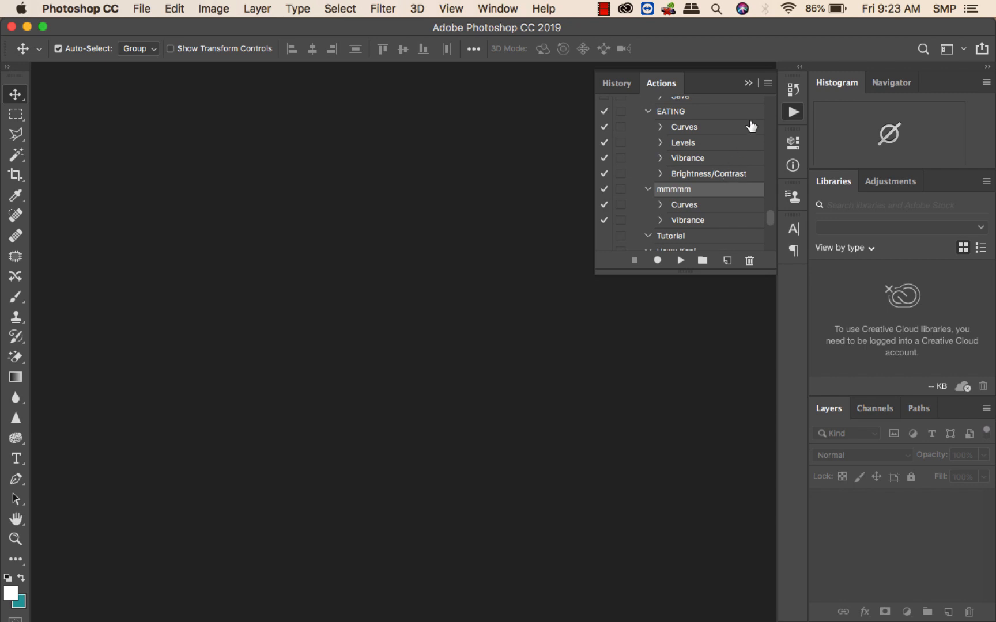
left_click(749, 82)
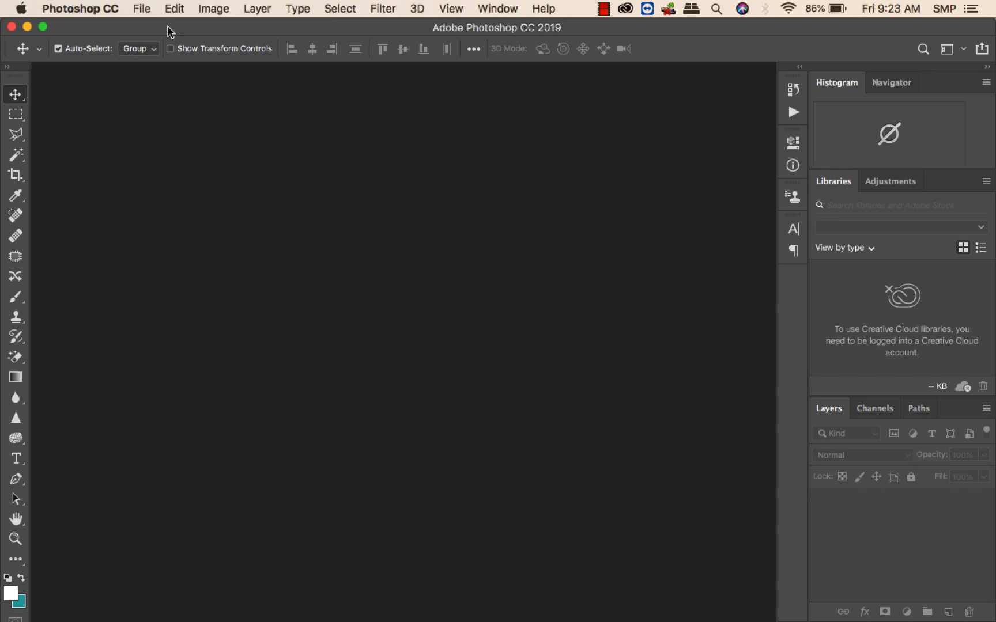
left_click_drag(172, 28, 128, 29)
left_click_drag(782, 29, 743, 29)
left_click(956, 165)
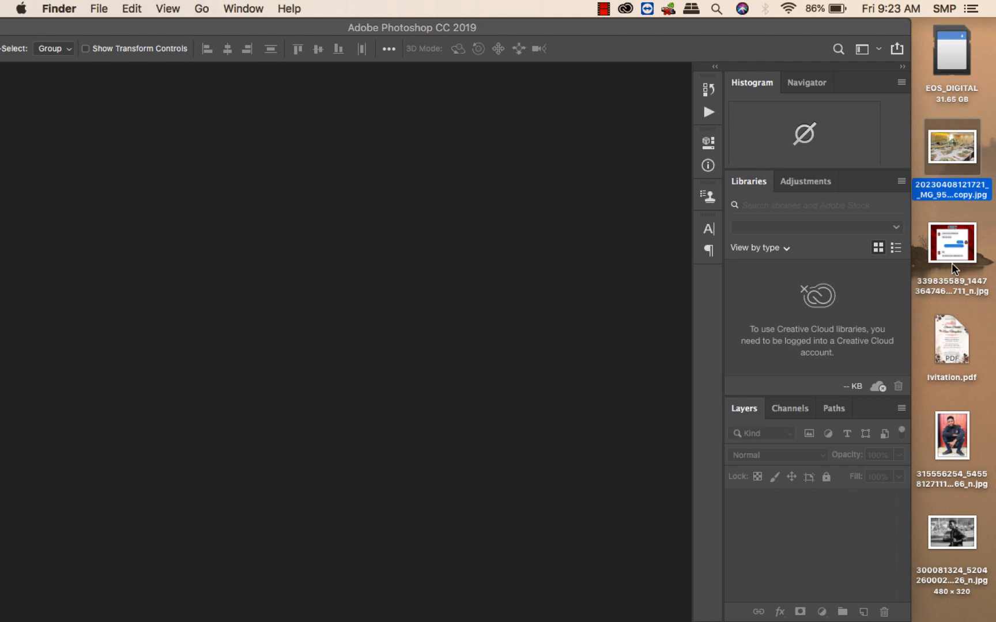
left_click_drag(948, 139, 409, 156)
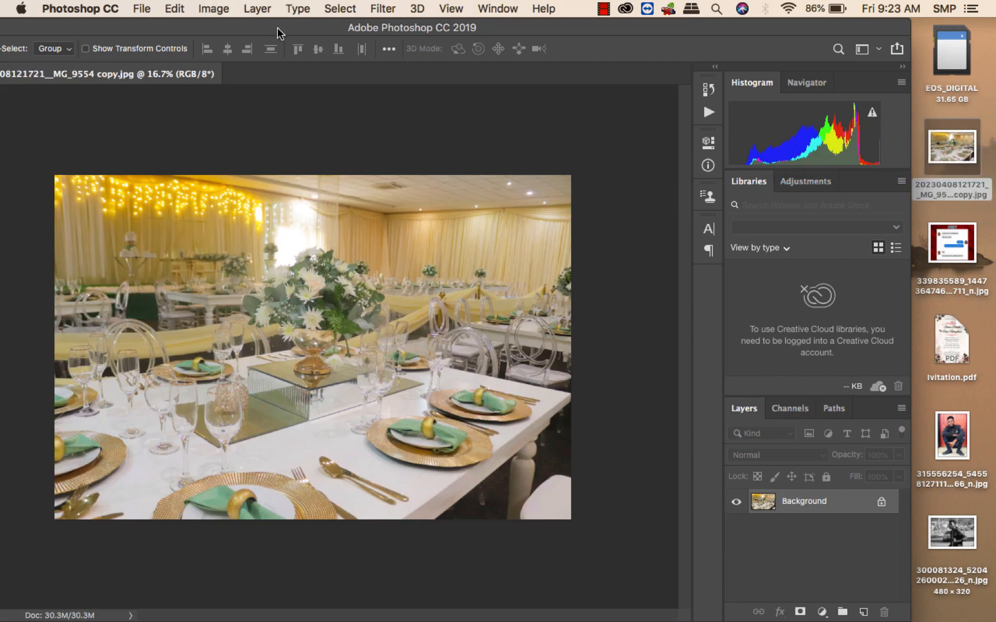
left_click_drag(276, 29, 440, 29)
left_click(121, 27)
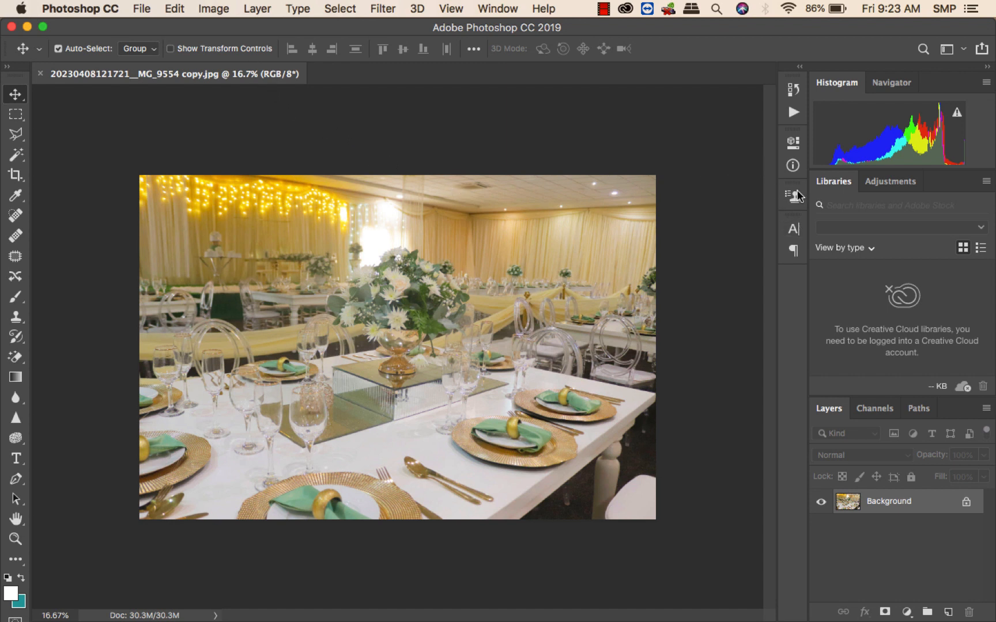
Create a new action named Tutorr in the Default Actions set and start recording it.
left_click(793, 115)
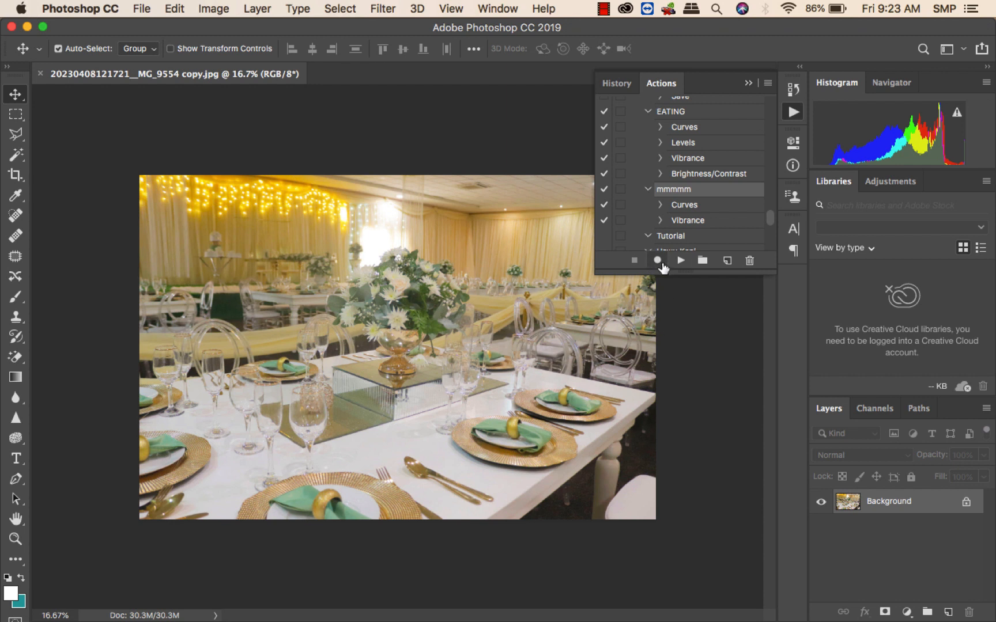
left_click(728, 262)
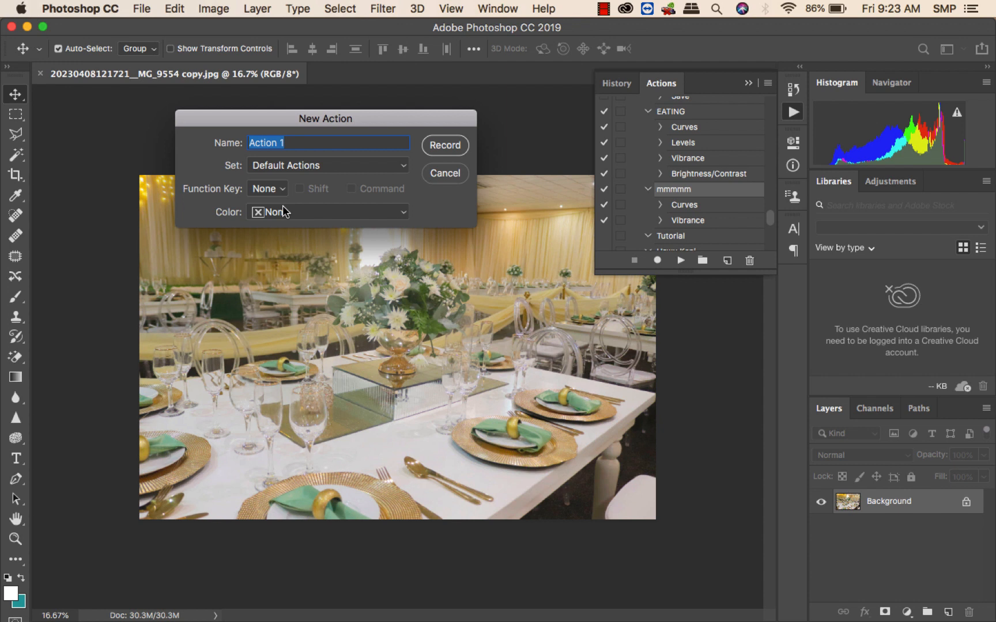
type("Tutorr")
left_click(441, 147)
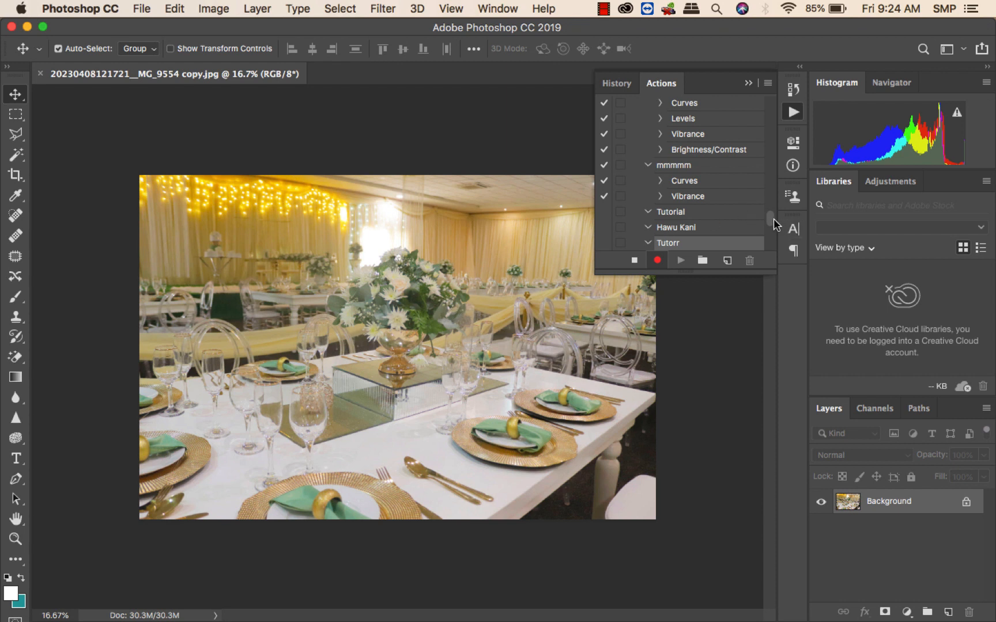
Record a Curves adjustment with points near input 55 / output 38 and input 109 / output 117.
left_click_drag(773, 218, 774, 223)
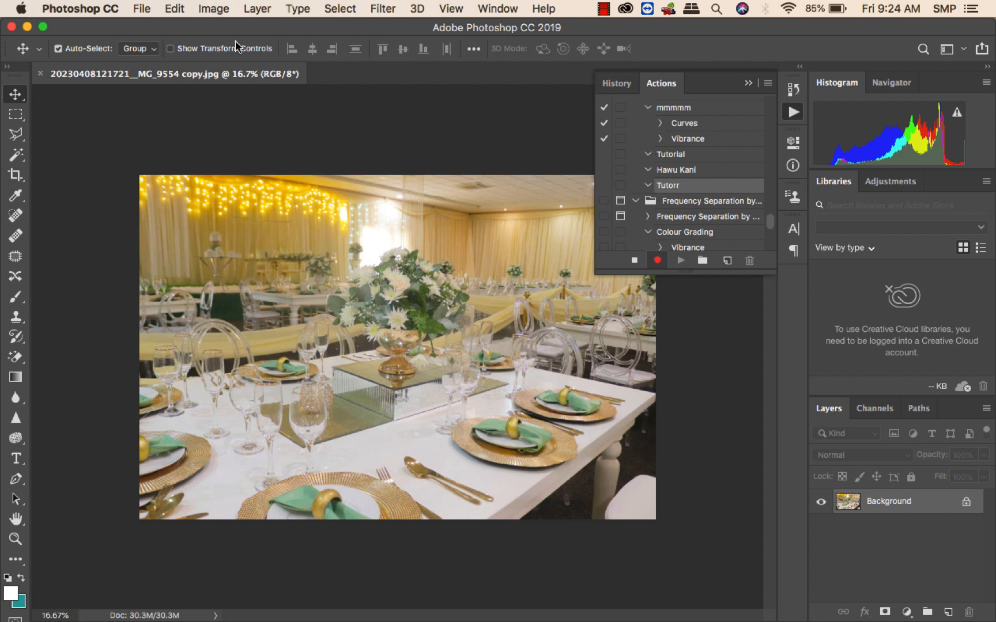
left_click(212, 11)
mouse_move(271, 53)
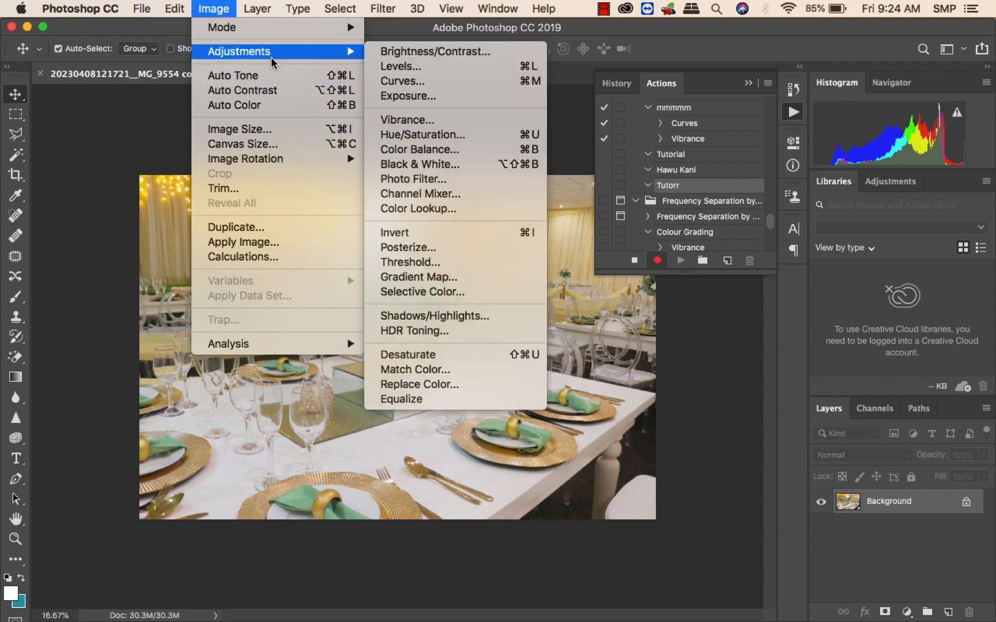
left_click(388, 81)
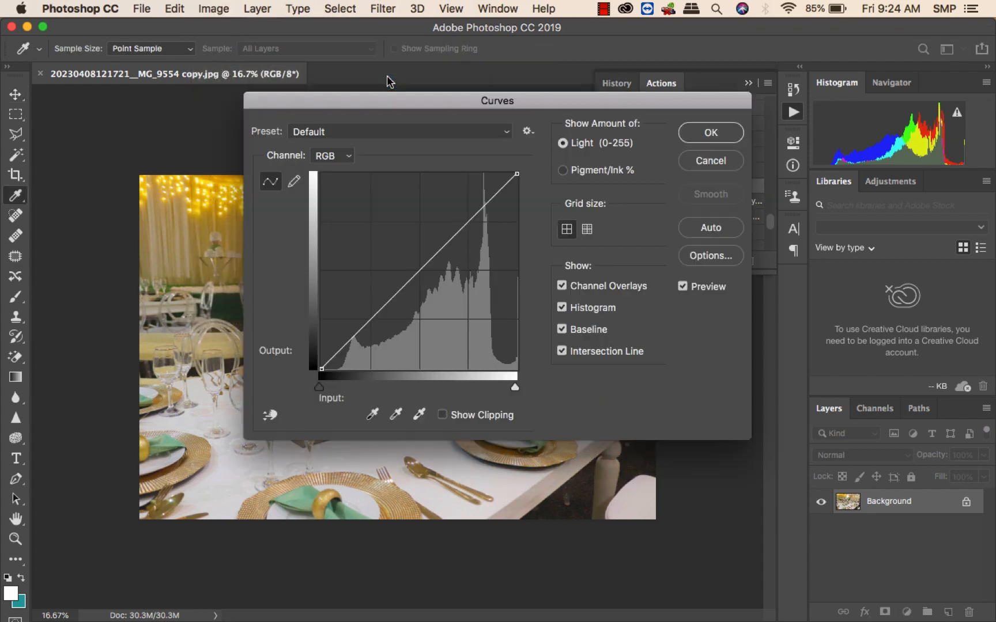
left_click_drag(391, 96, 233, 150)
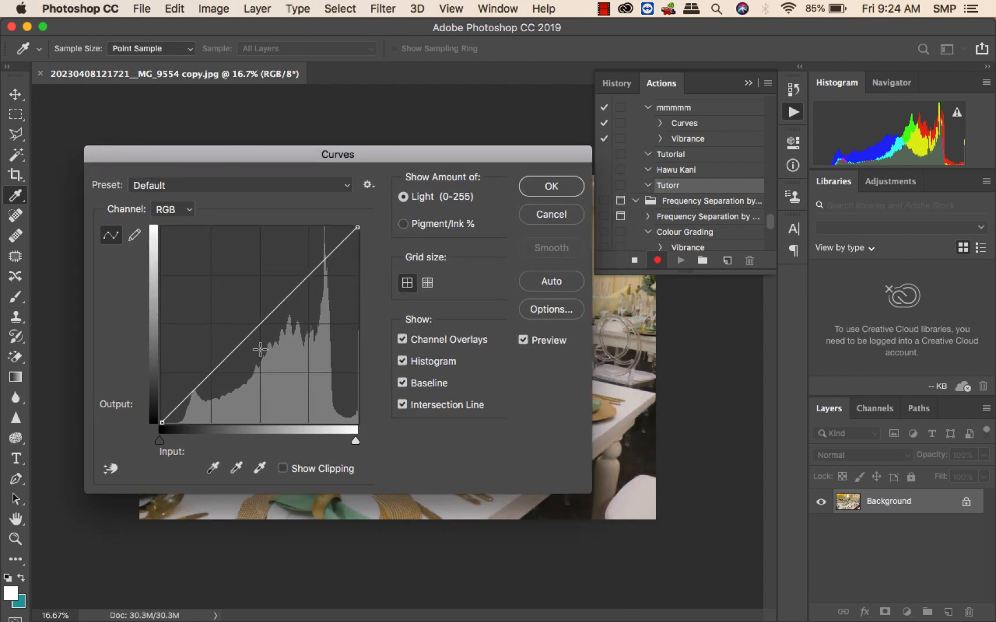
left_click_drag(242, 342, 245, 333)
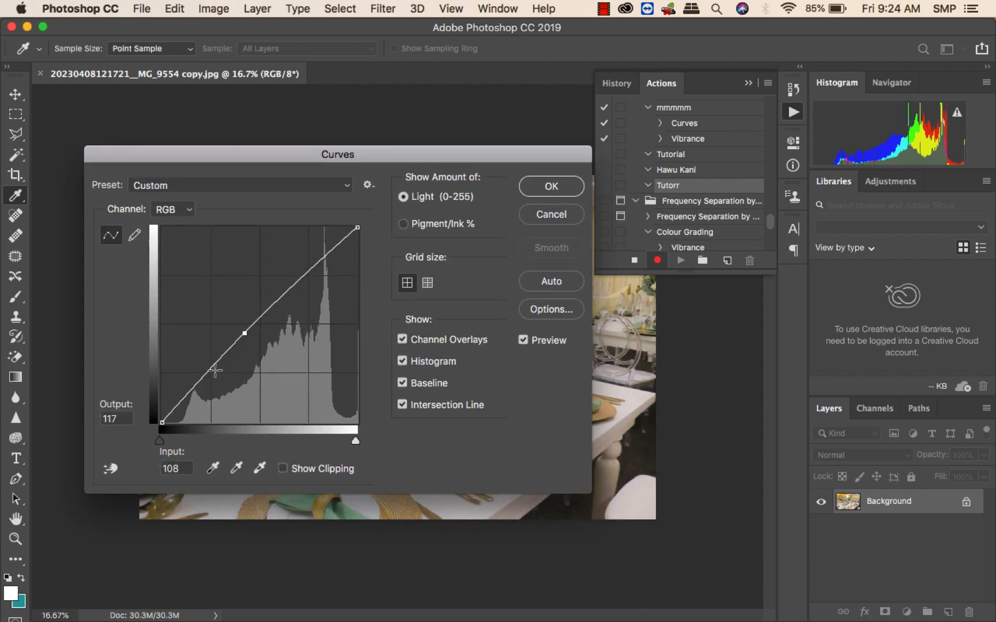
left_click_drag(197, 388, 202, 392)
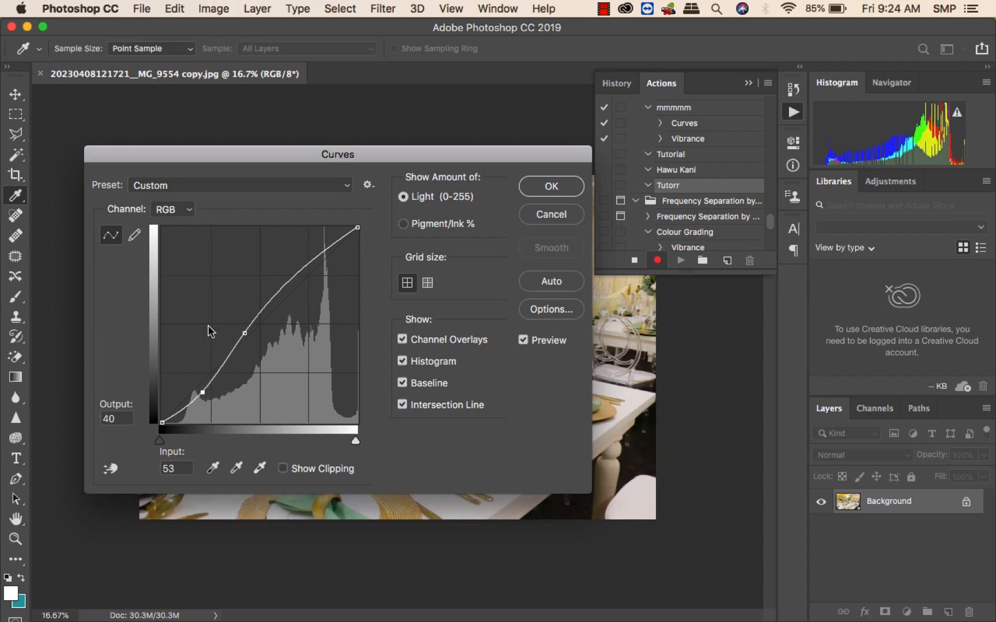
left_click_drag(180, 151, 671, 106)
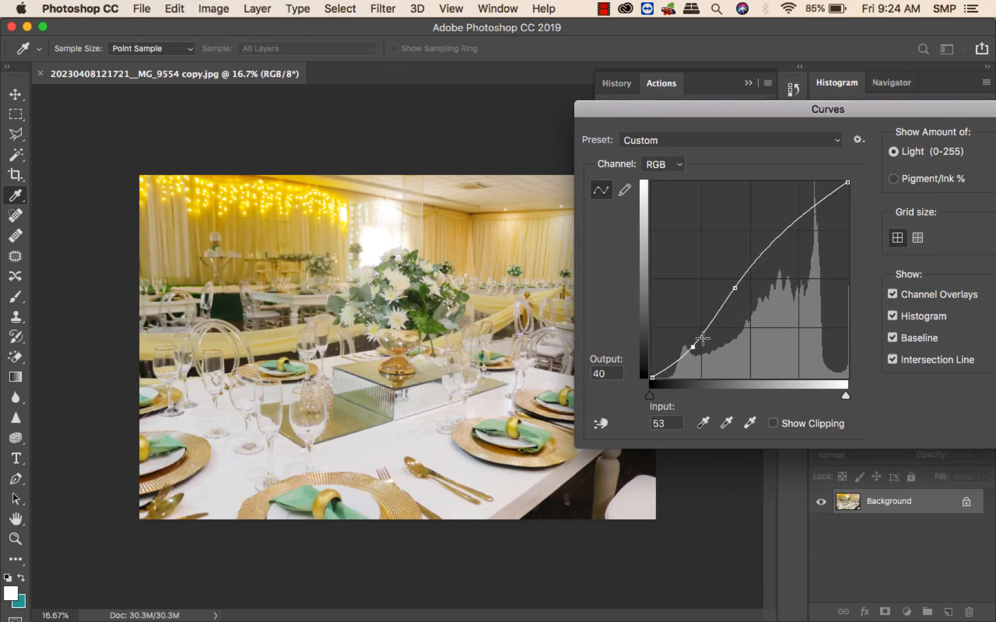
left_click_drag(693, 347, 694, 348)
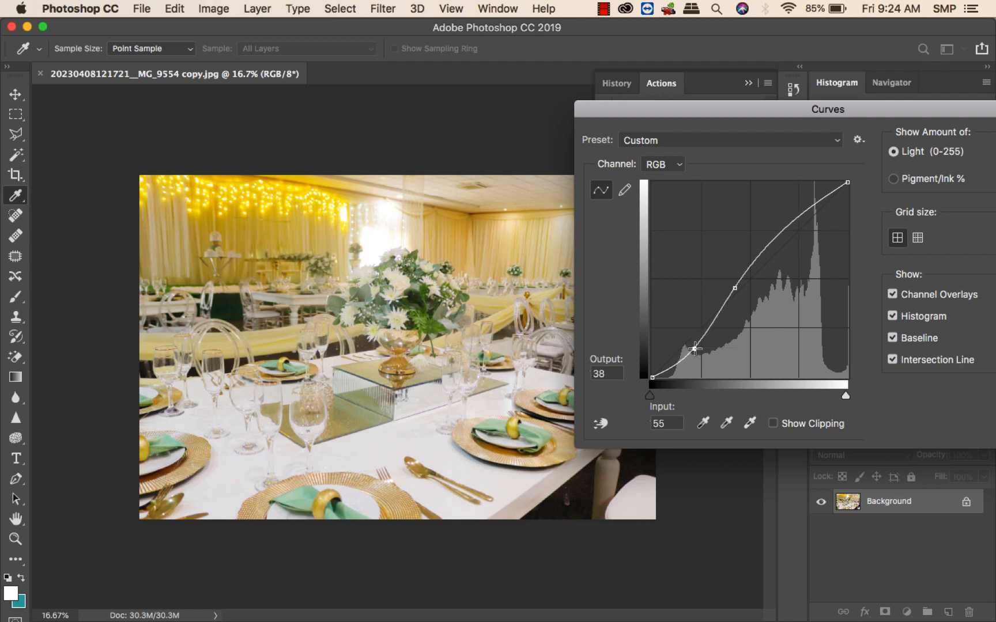
left_click_drag(734, 288, 735, 288)
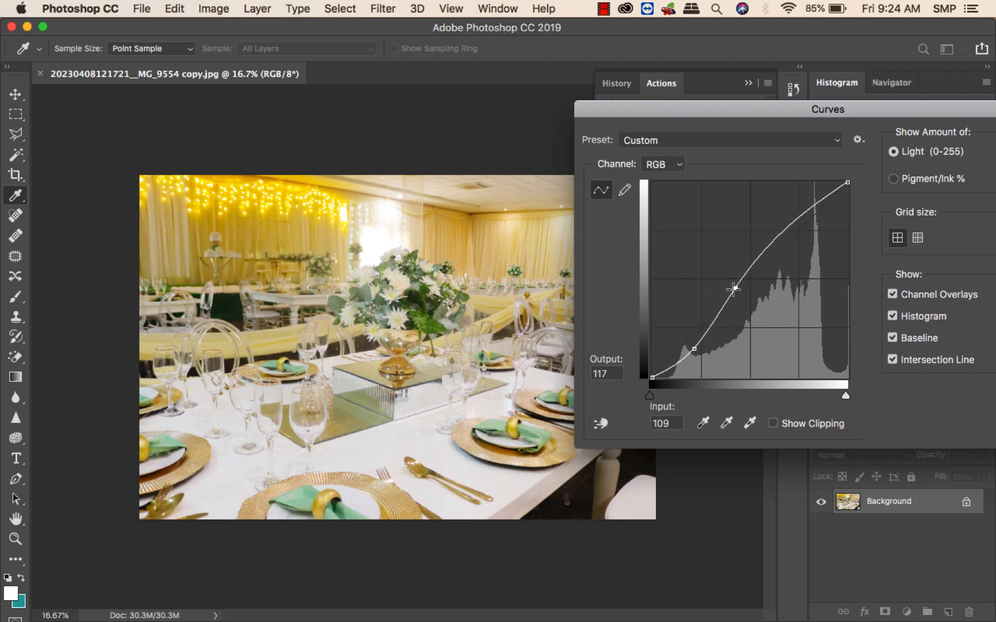
left_click_drag(683, 107, 410, 88)
key("Return")
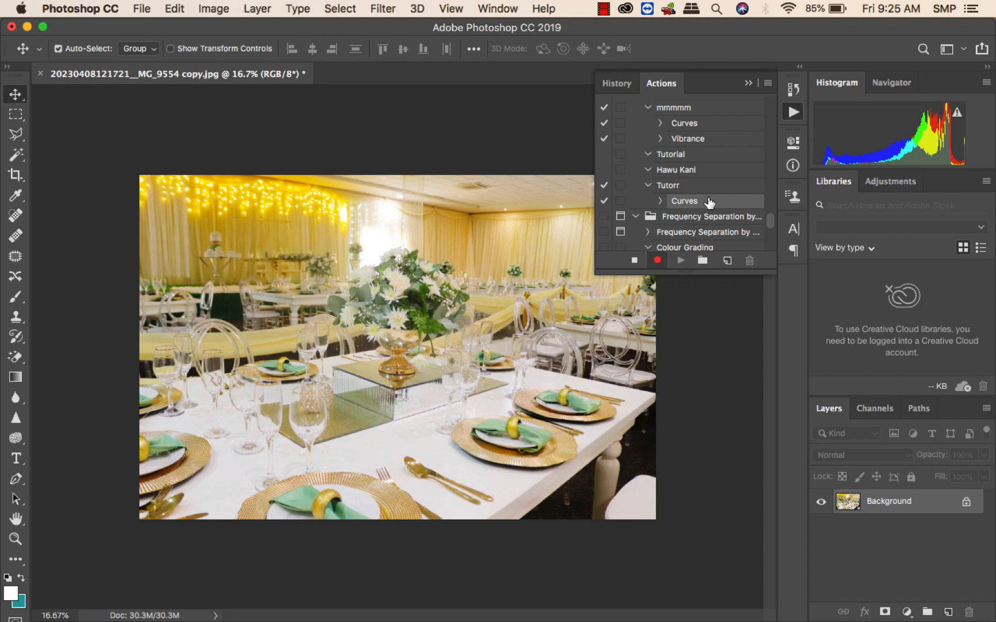
left_click(218, 9)
mouse_move(264, 55)
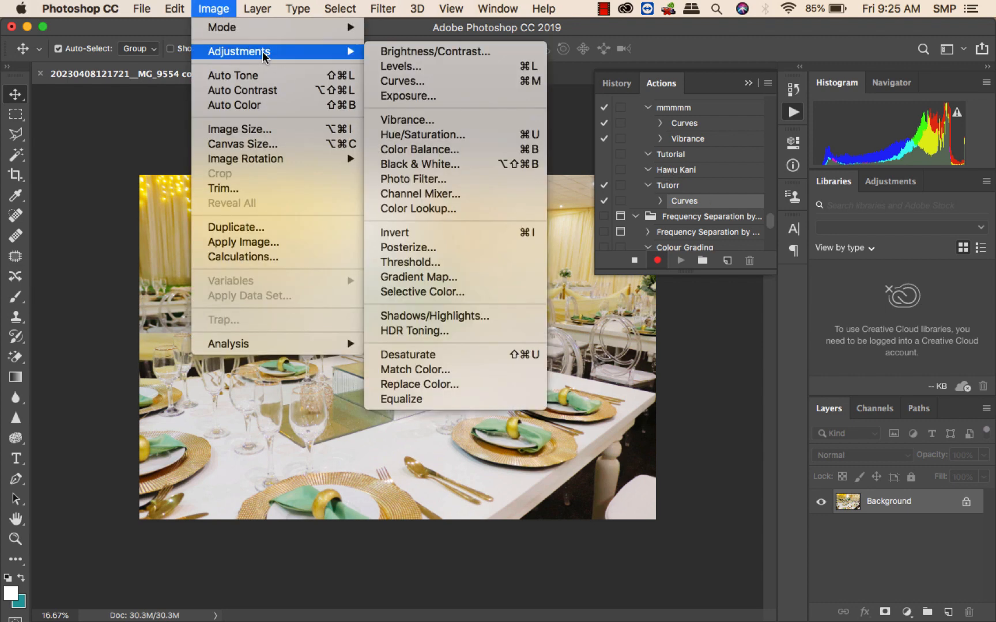
left_click(417, 120)
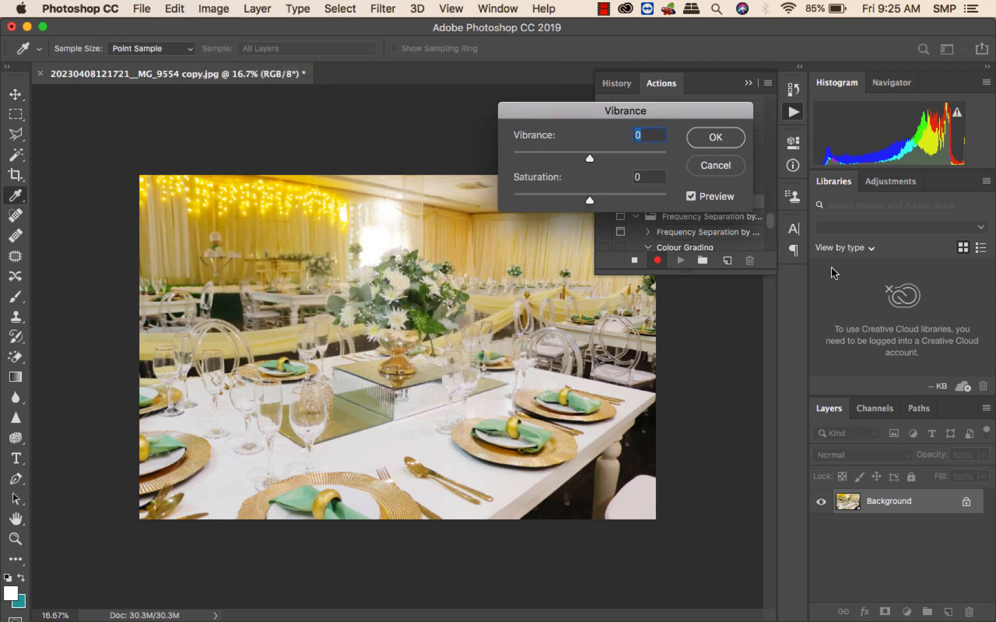
left_click(605, 155)
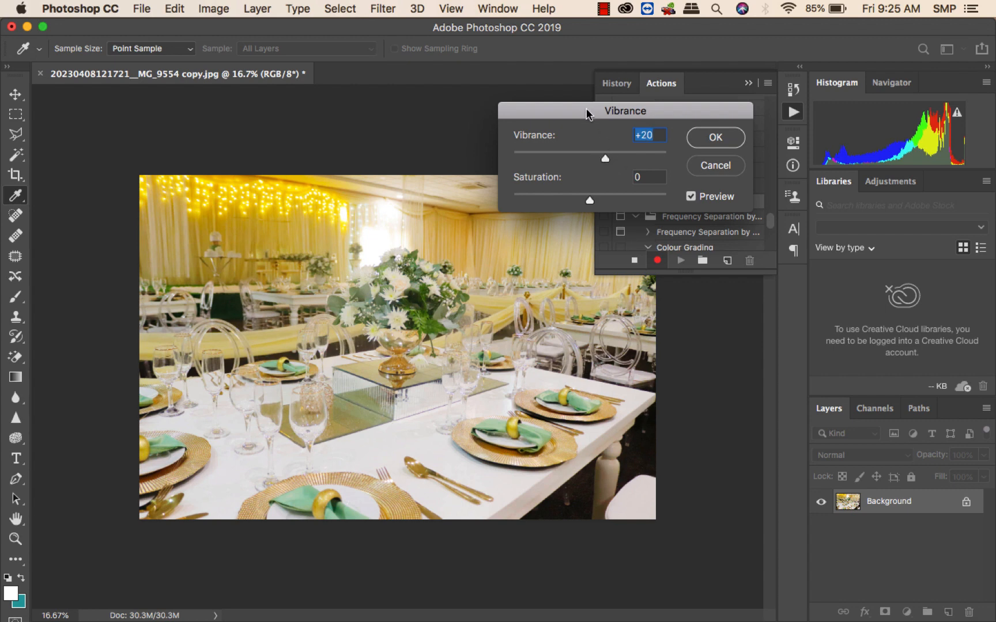
left_click_drag(589, 109, 464, 70)
left_click(488, 115)
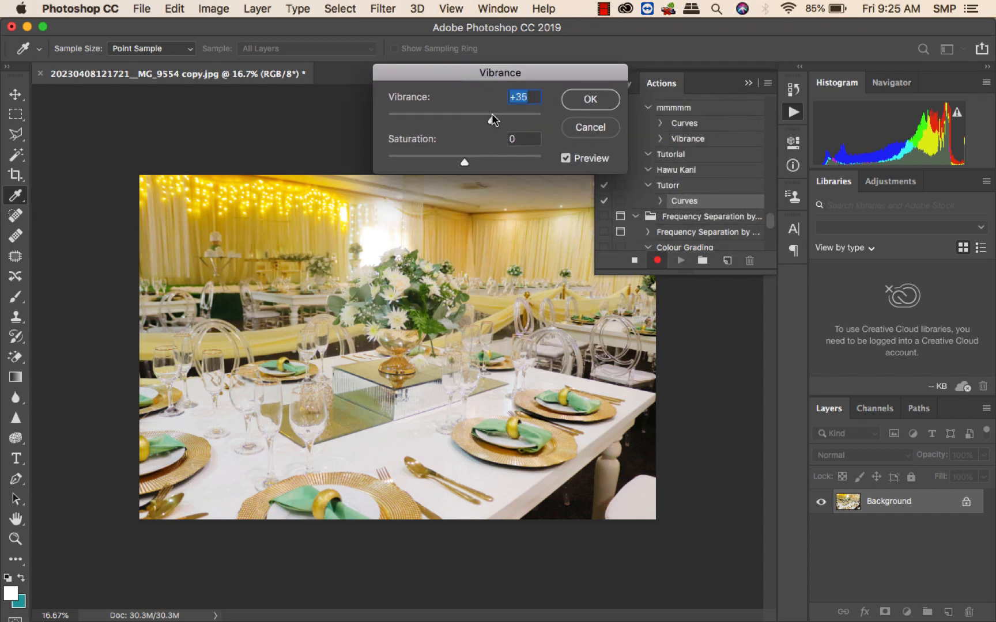
left_click(588, 127)
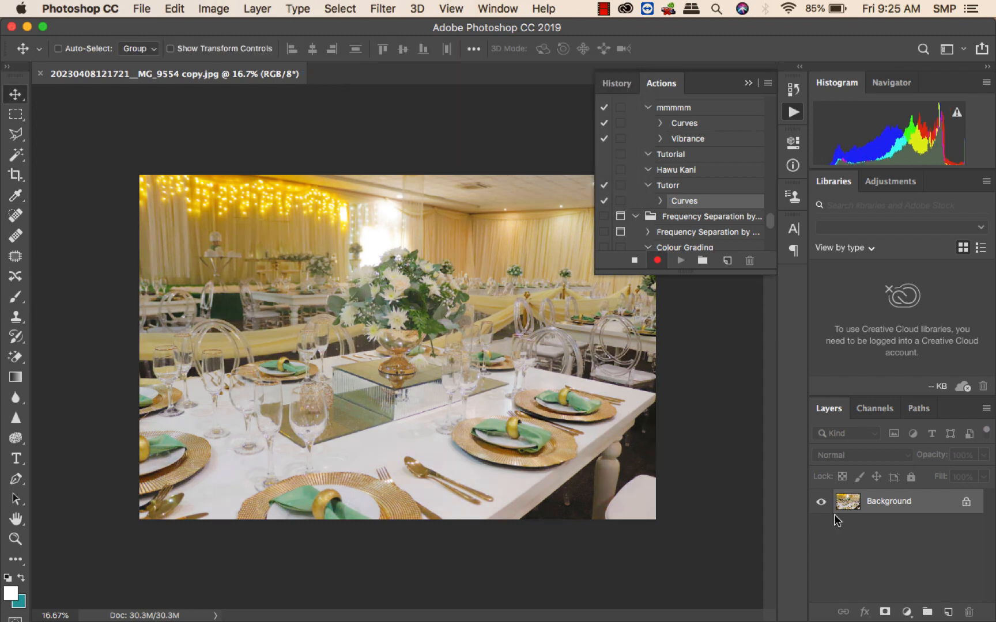
key("super+shift+z")
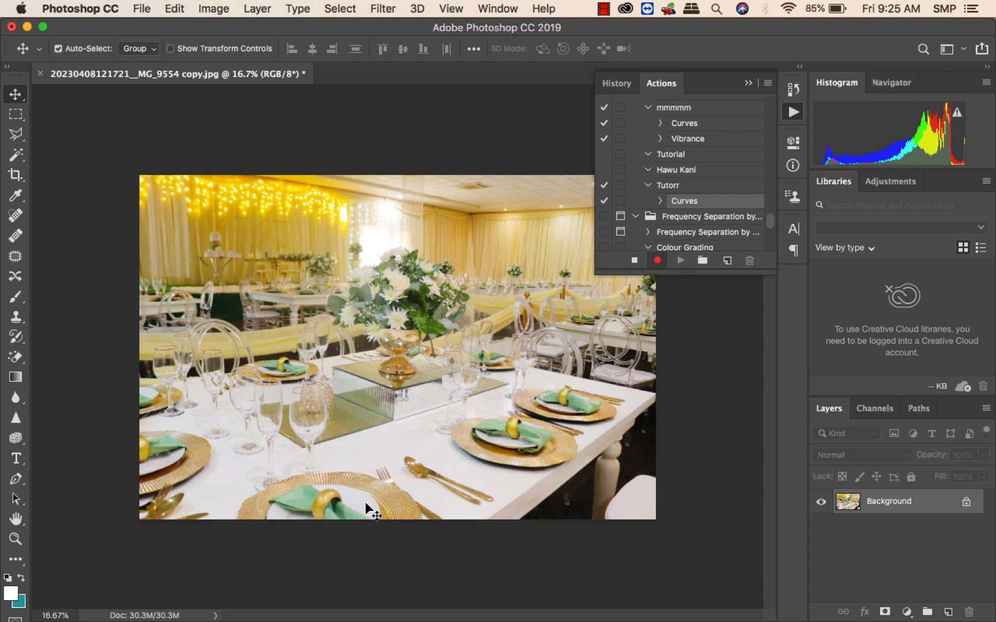
Record a Vibrance adjustment, raising the Vibrance slider, and apply it to the image.
left_click(209, 10)
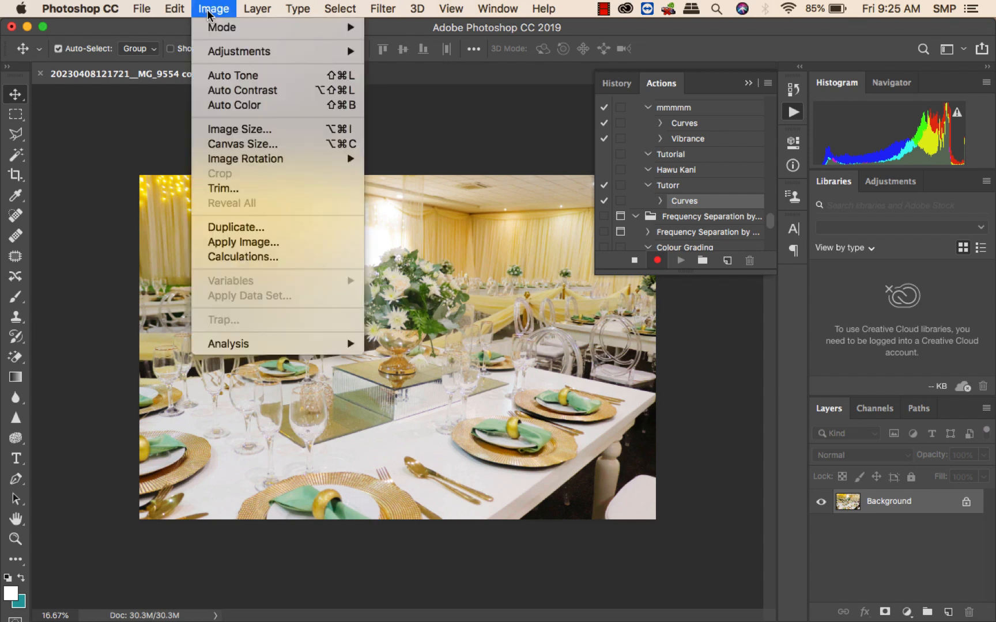
mouse_move(245, 51)
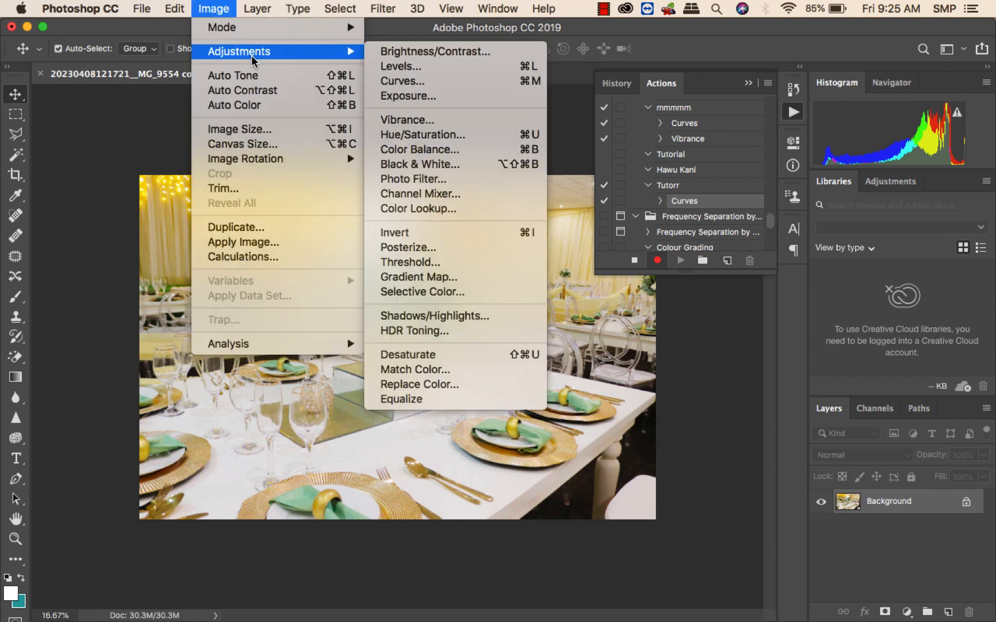
left_click(449, 119)
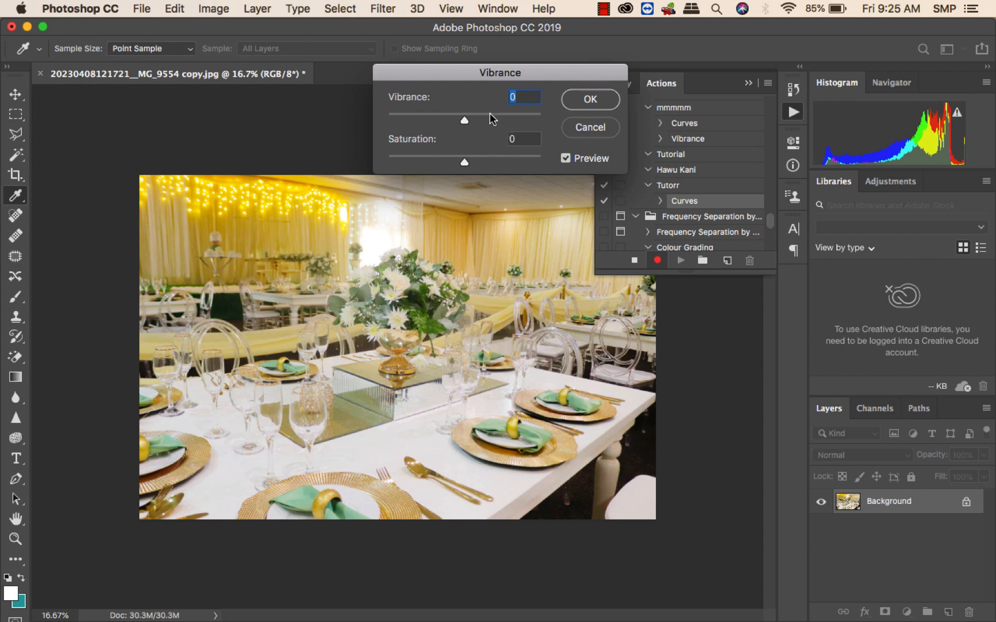
left_click(495, 114)
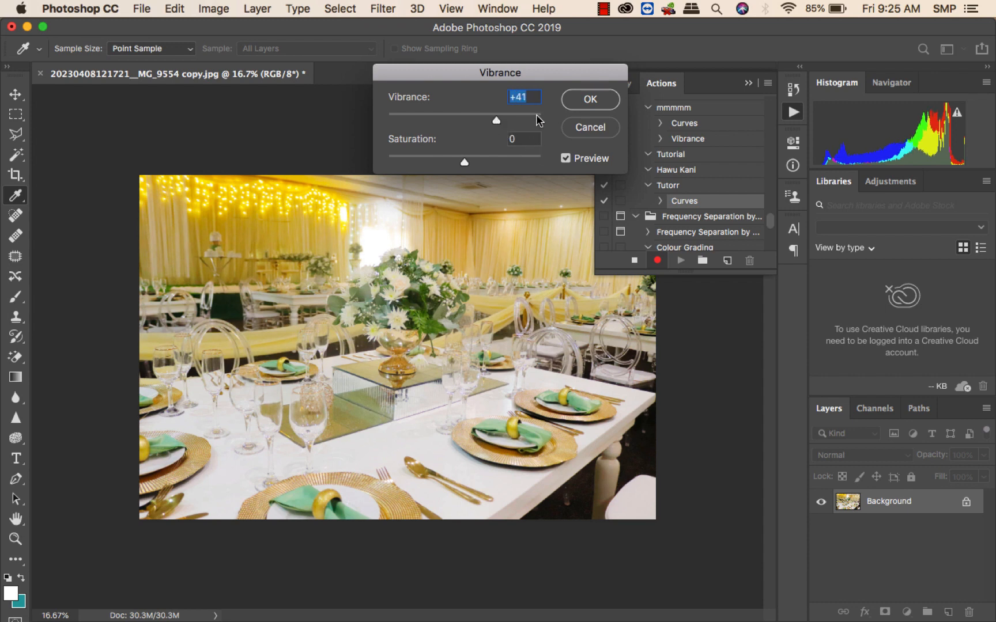
left_click(574, 107)
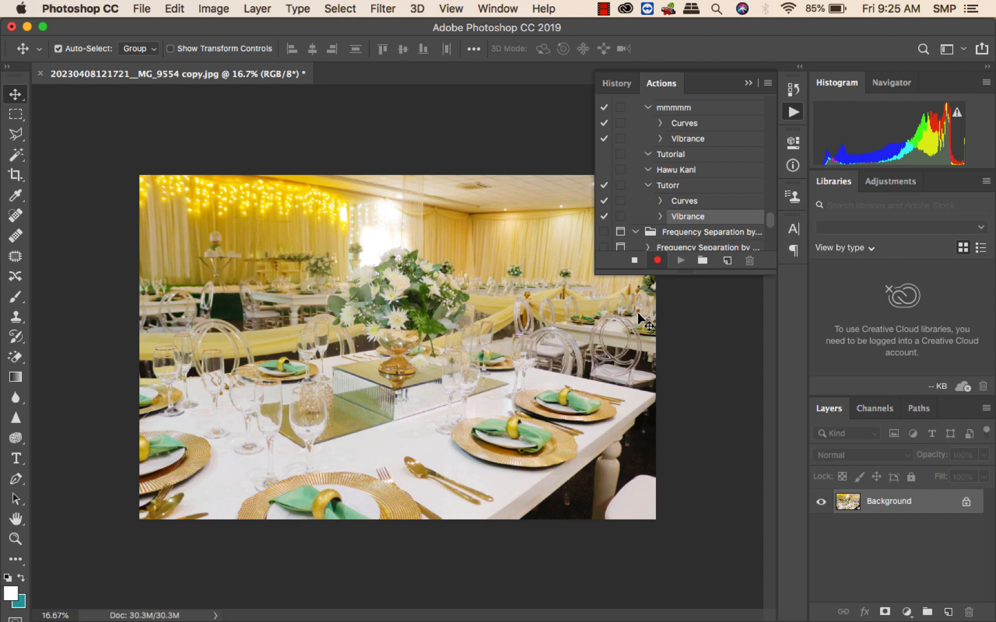
Stop recording the Tutorr action and collapse the Actions panel.
left_click(634, 261)
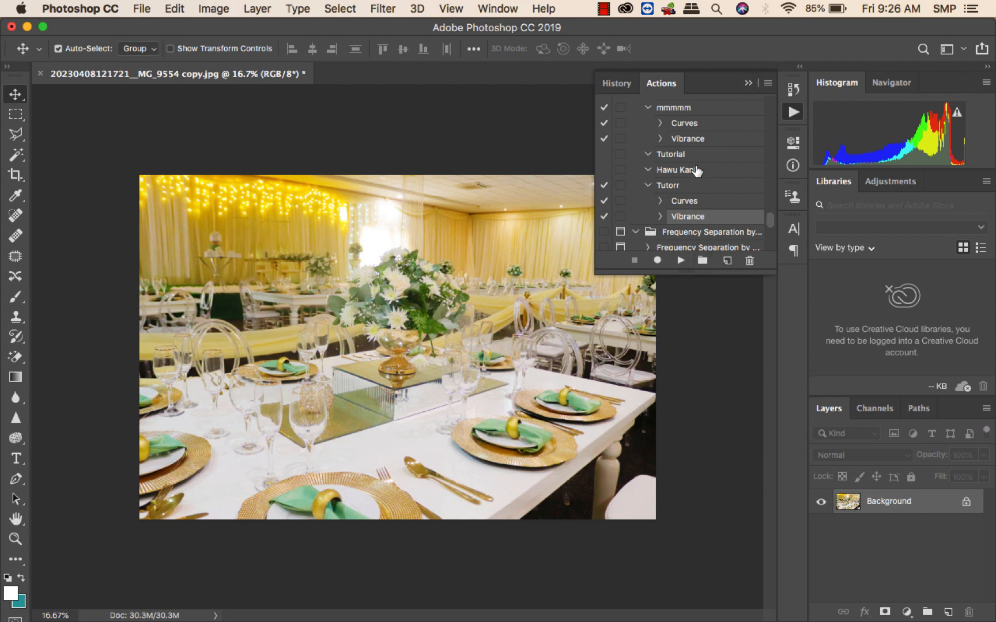
left_click(690, 186)
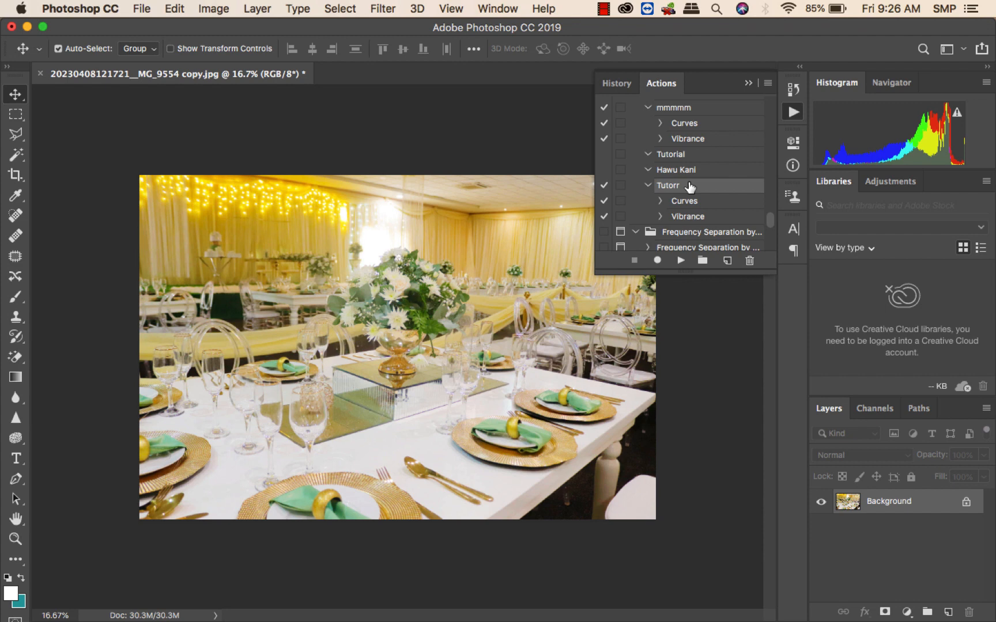
left_click(748, 83)
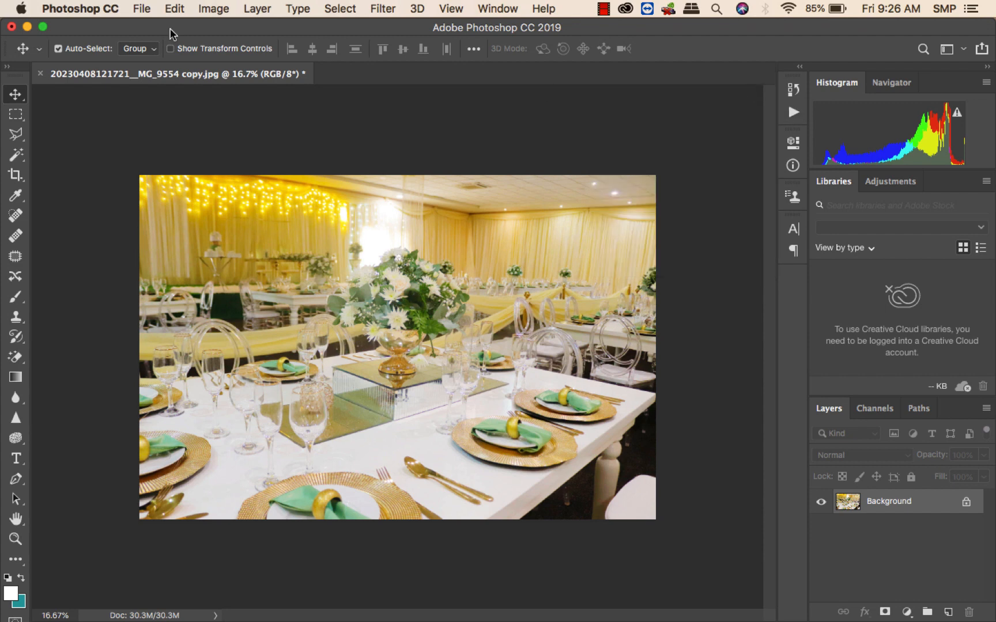
left_click(40, 74)
left_click(444, 235)
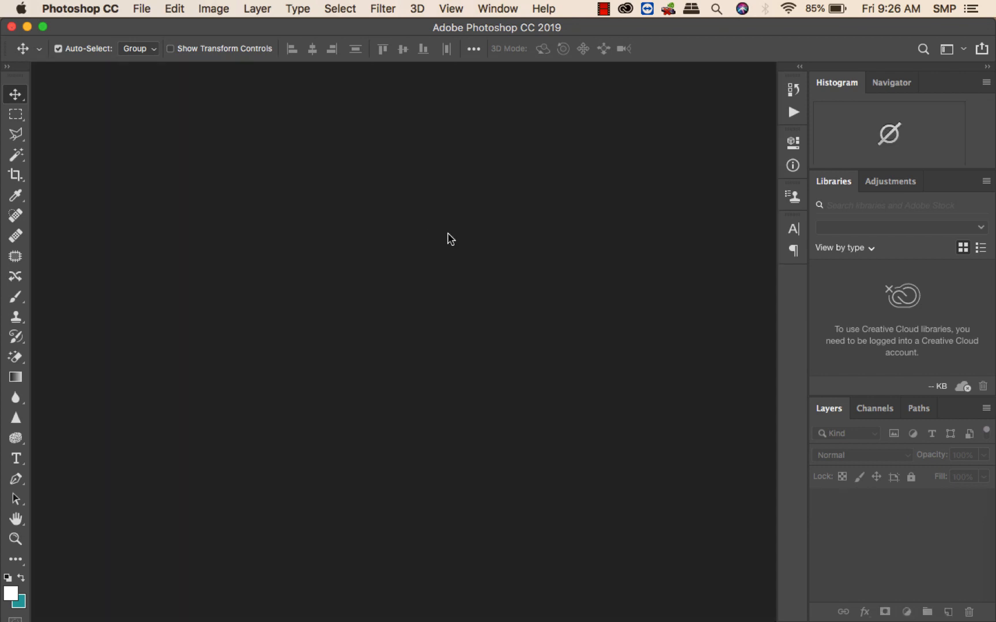
left_click_drag(889, 27, 789, 27)
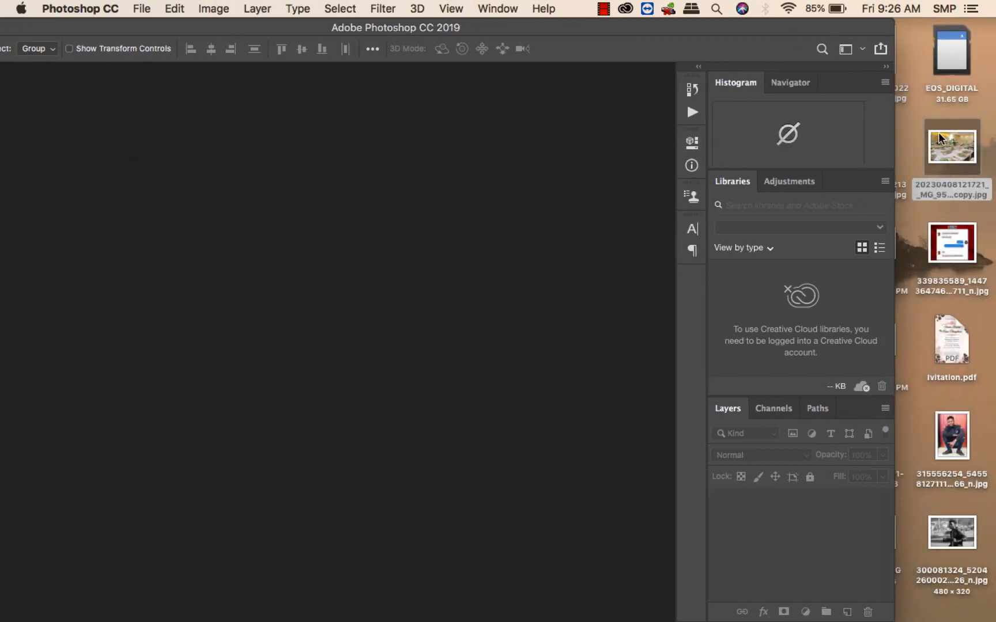
left_click_drag(940, 138, 280, 291)
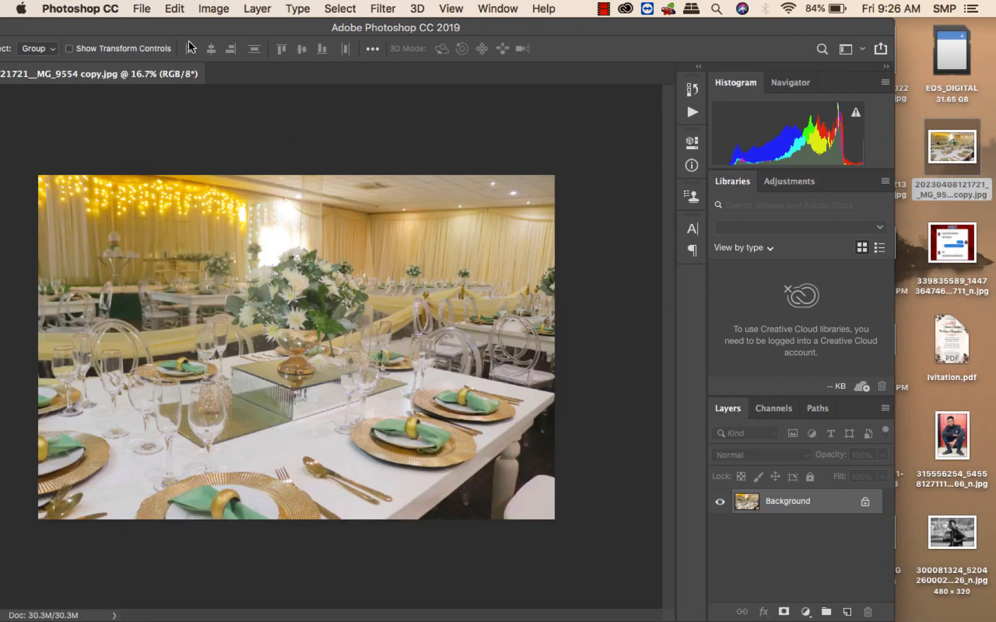
left_click_drag(186, 28, 431, 23)
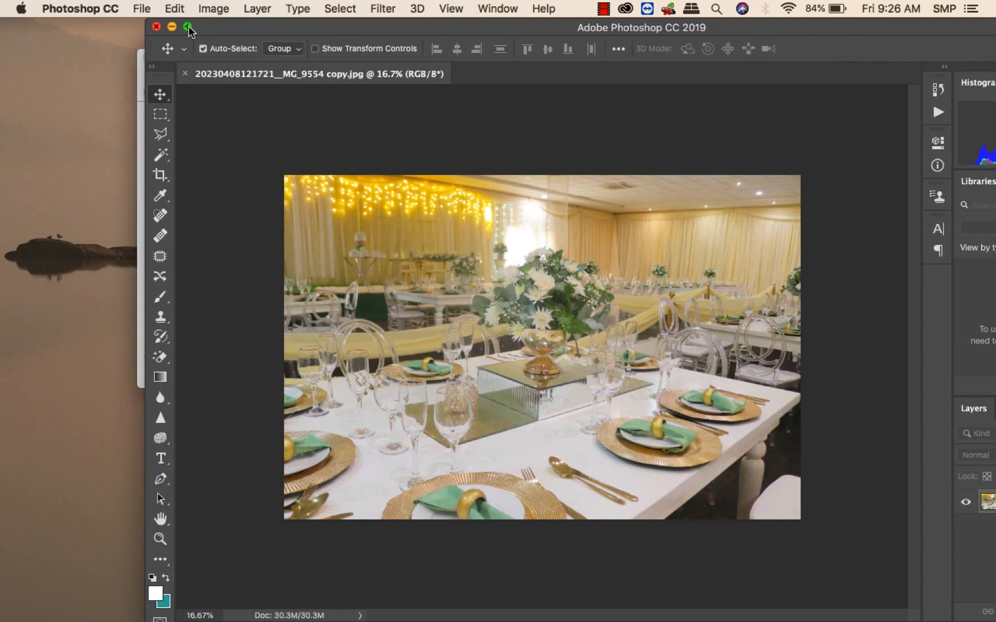
left_click(188, 27)
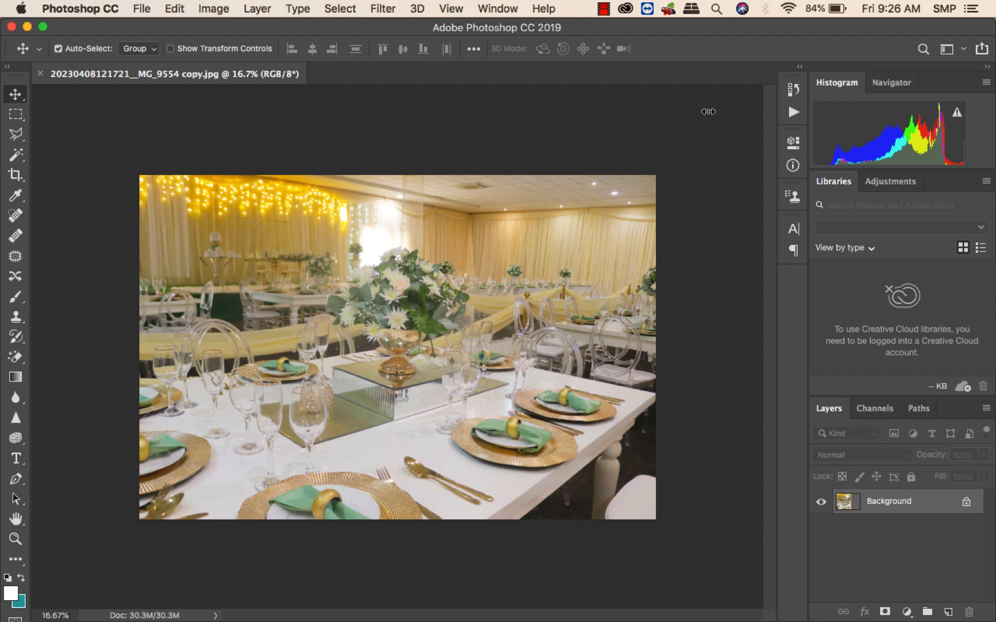
Play the Tutorr action on the image, then close it without saving.
left_click(794, 113)
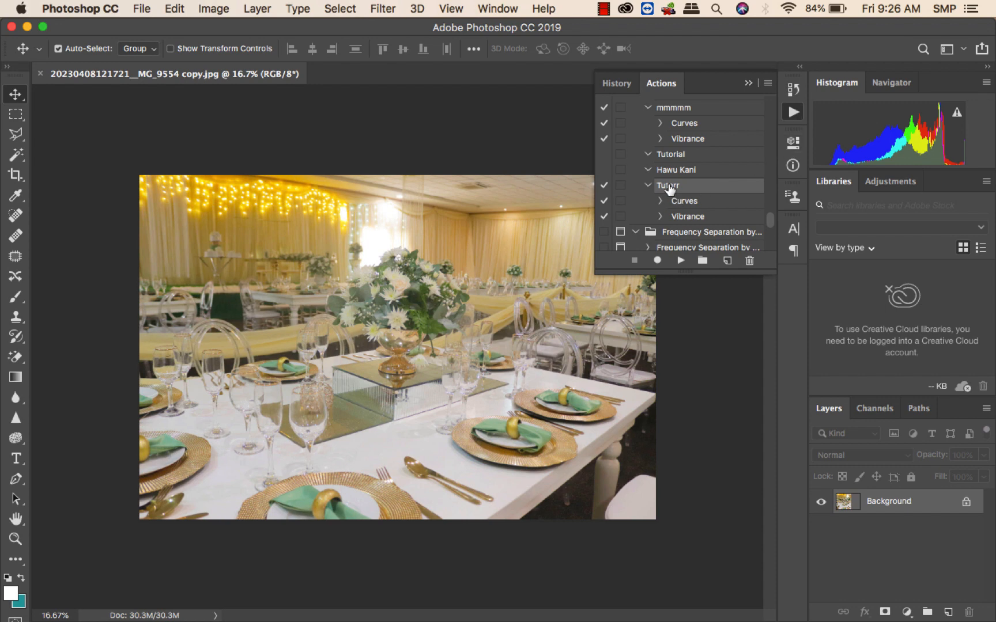
left_click(685, 259)
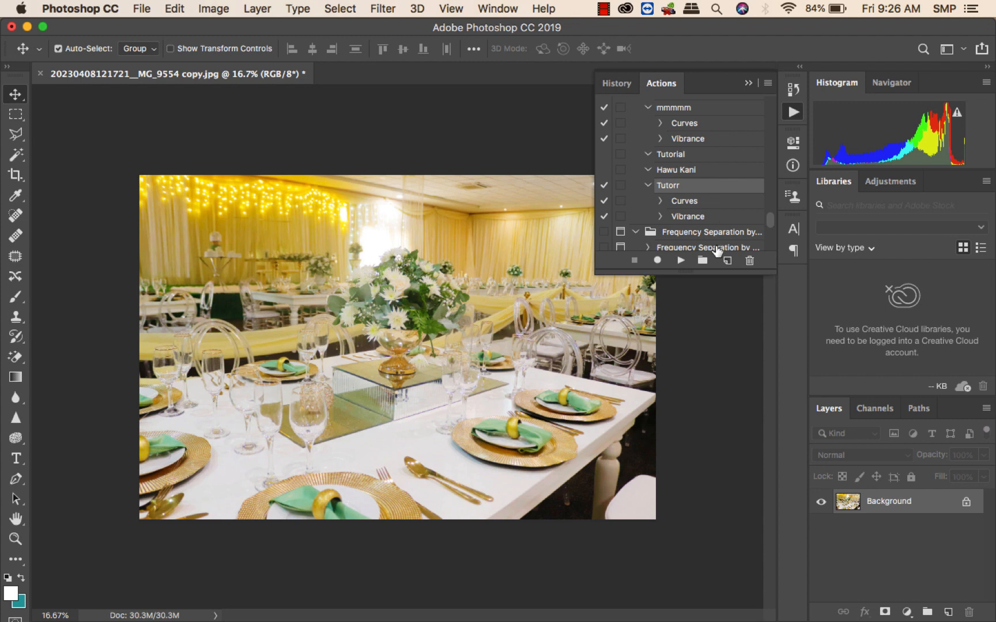
left_click(40, 74)
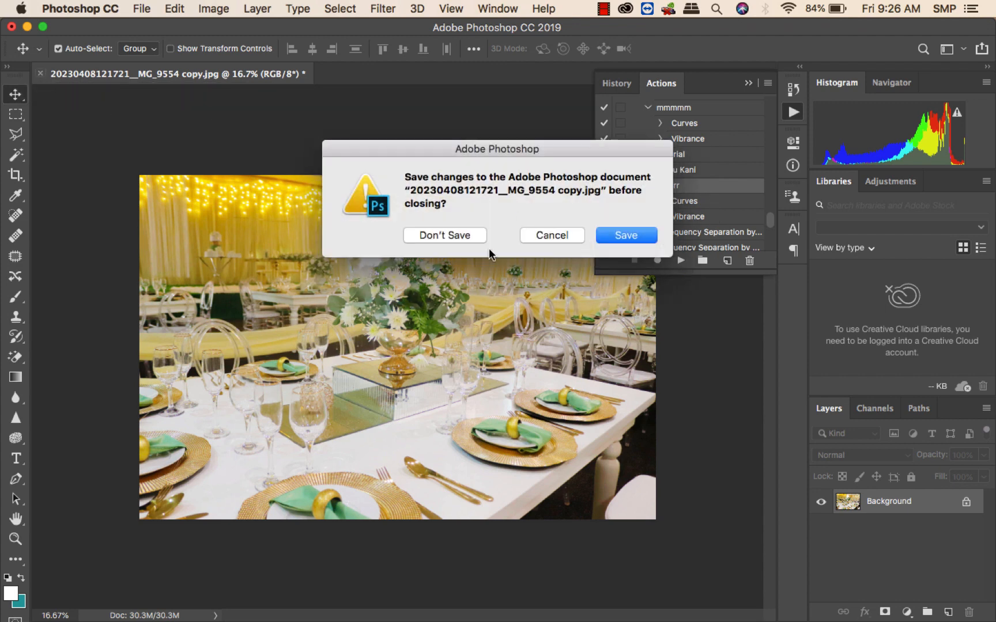
left_click(456, 236)
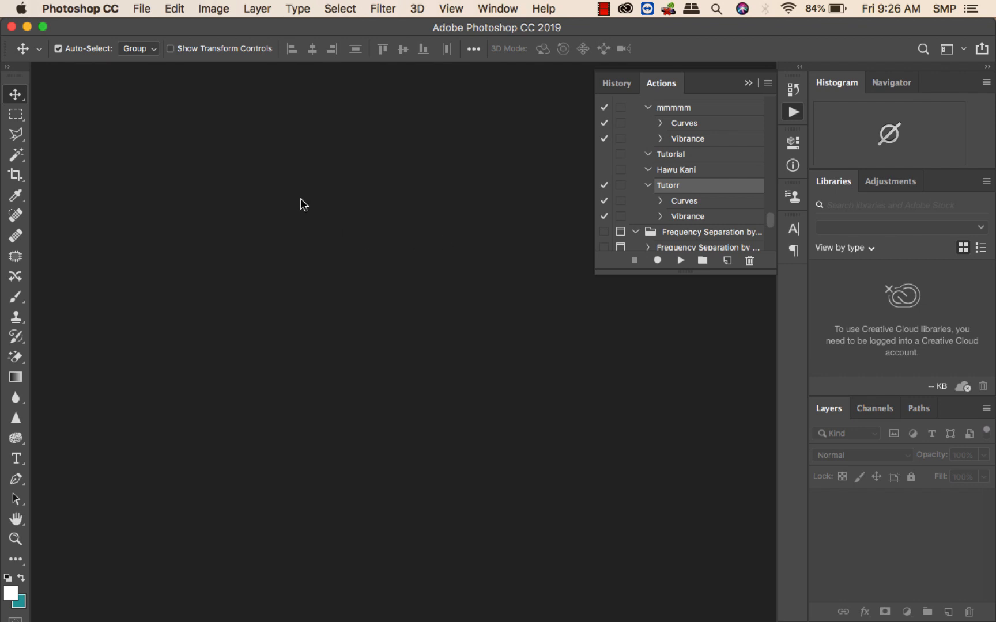
Open the Image Processor script.
left_click(143, 8)
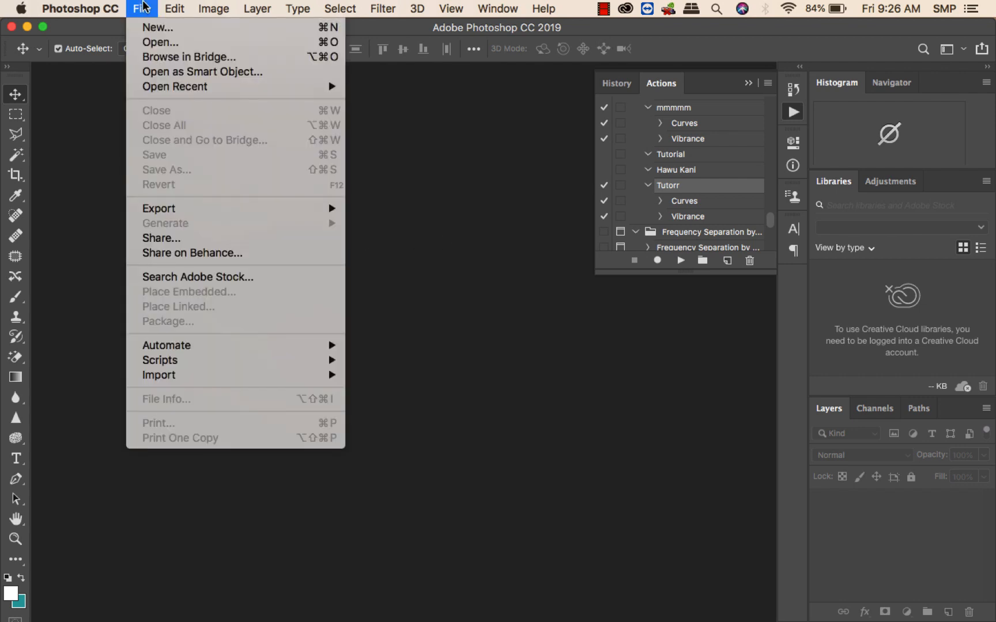
mouse_move(222, 345)
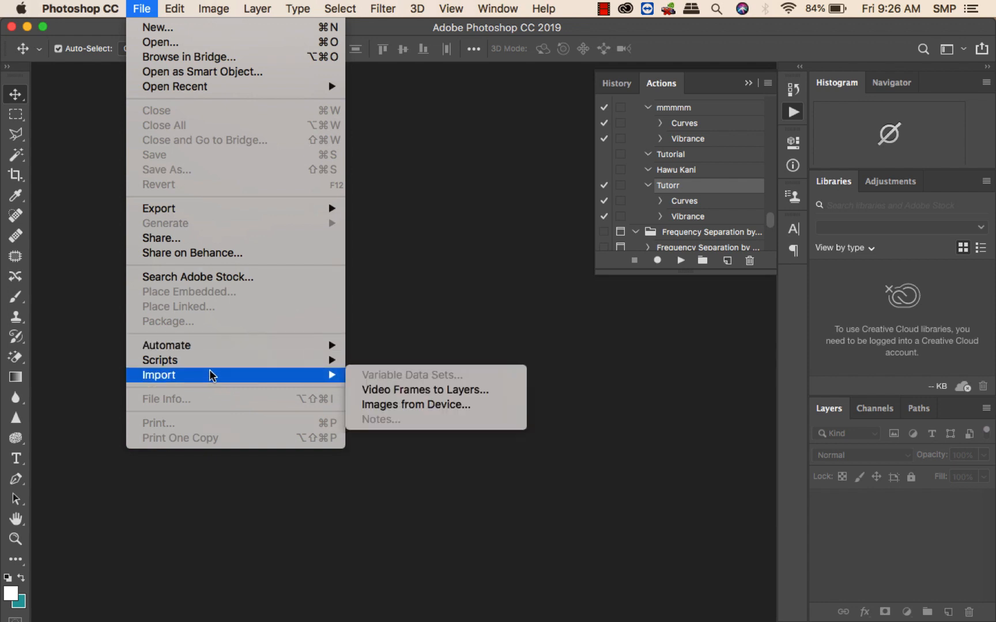
mouse_move(208, 362)
left_click(405, 363)
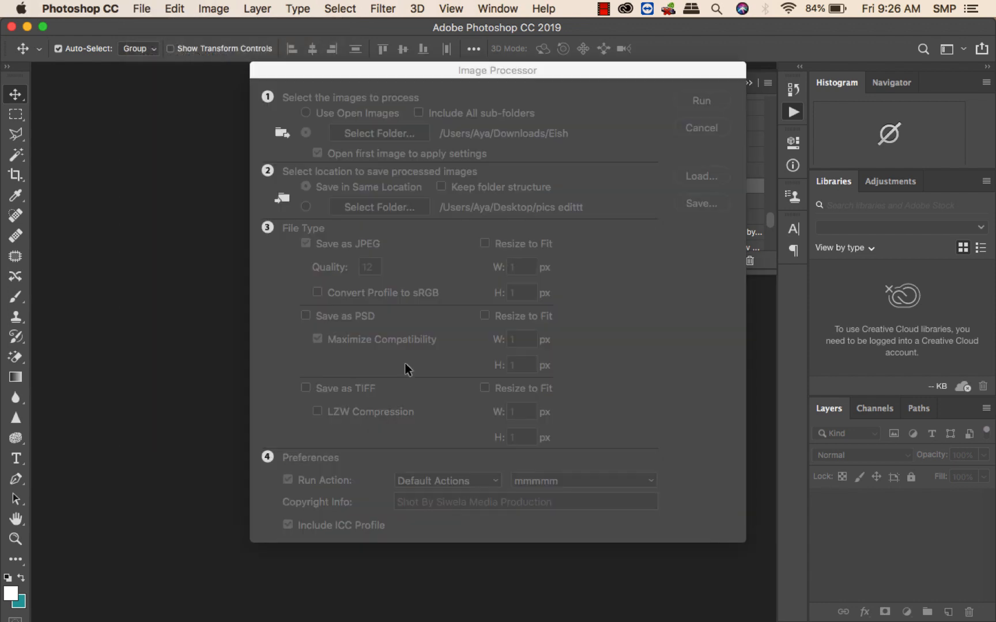
Move the old JPEG subfolder inside Eish to the Trash and choose Eish as the source folder.
left_click(352, 135)
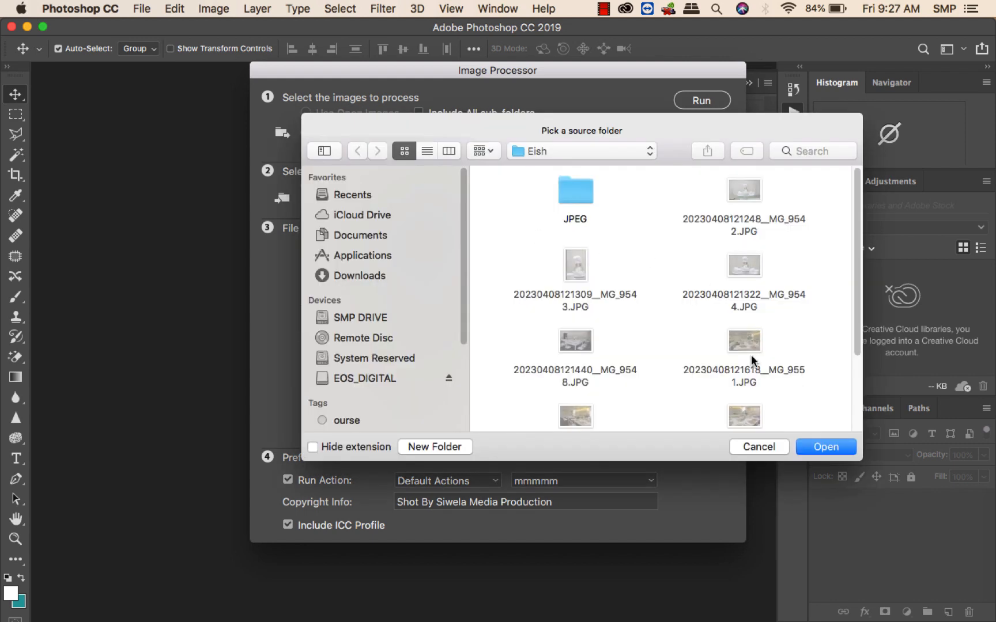
left_click(576, 189)
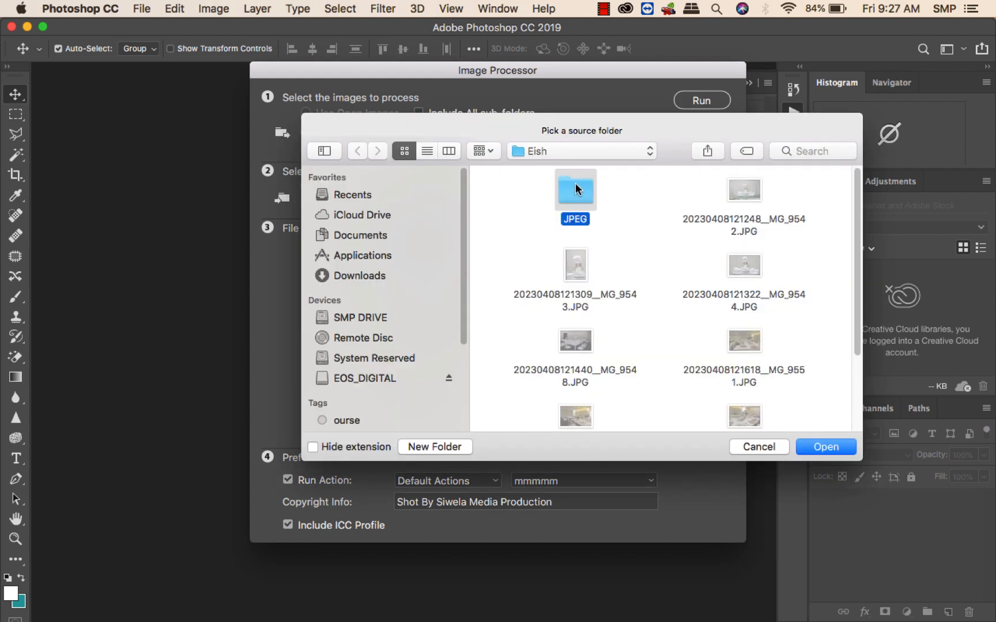
right_click(576, 189)
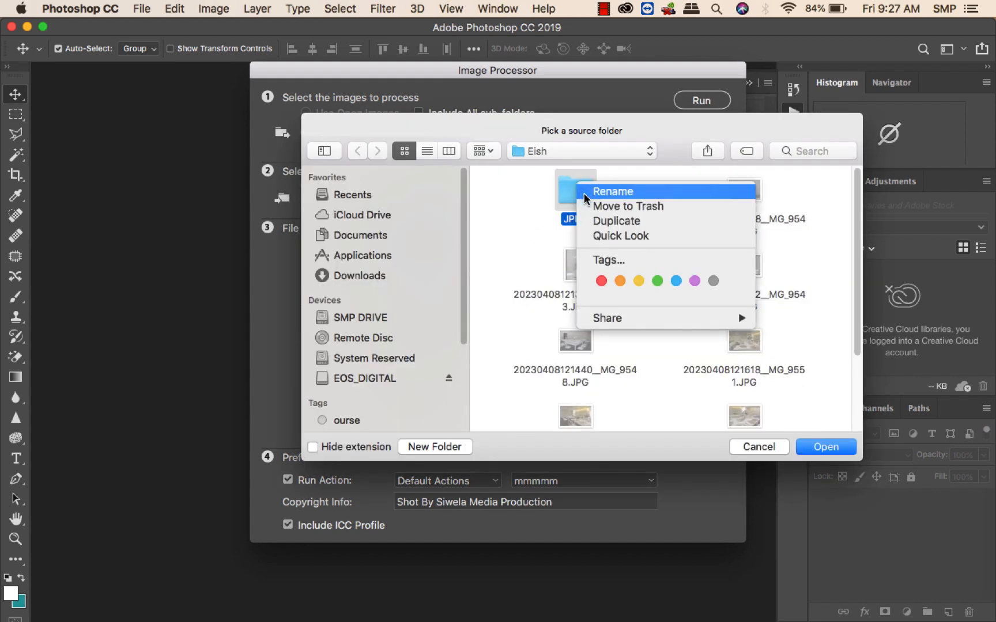
left_click(618, 211)
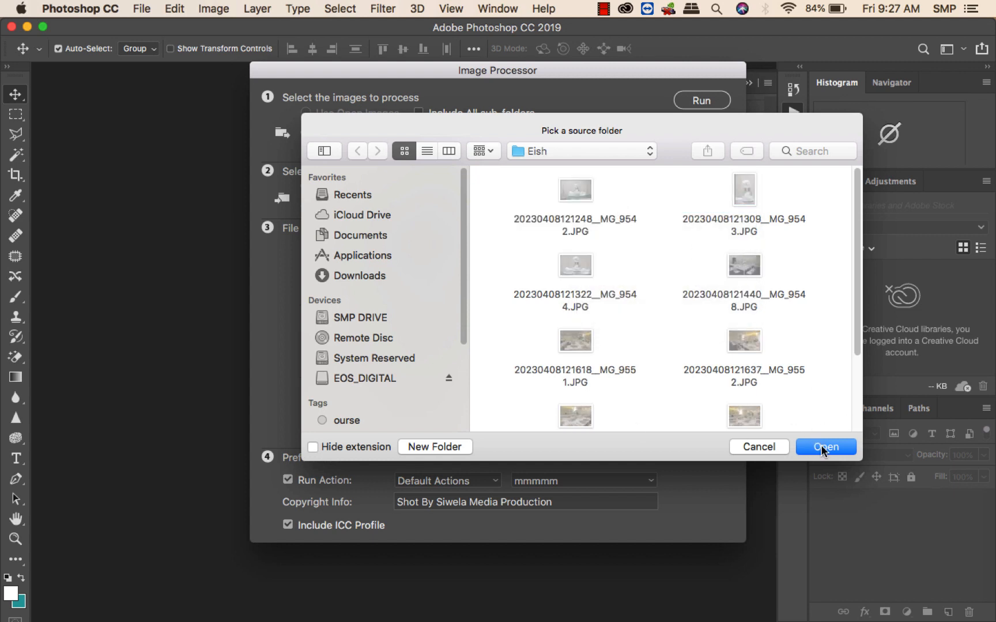
left_click(823, 449)
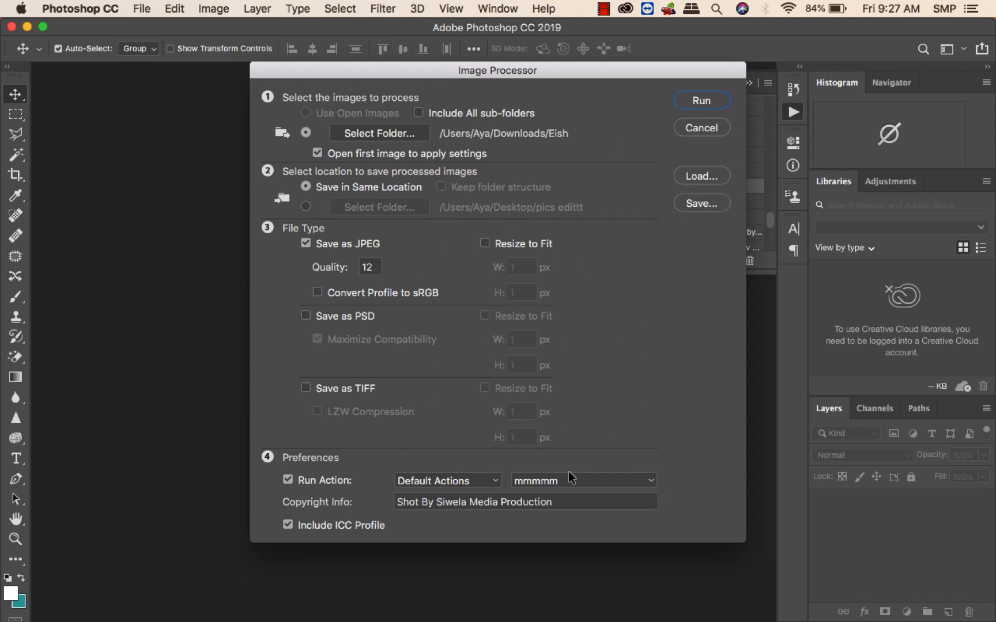
Set the action to run to Tutorr from Default Actions and run the Image Processor.
left_click(651, 481)
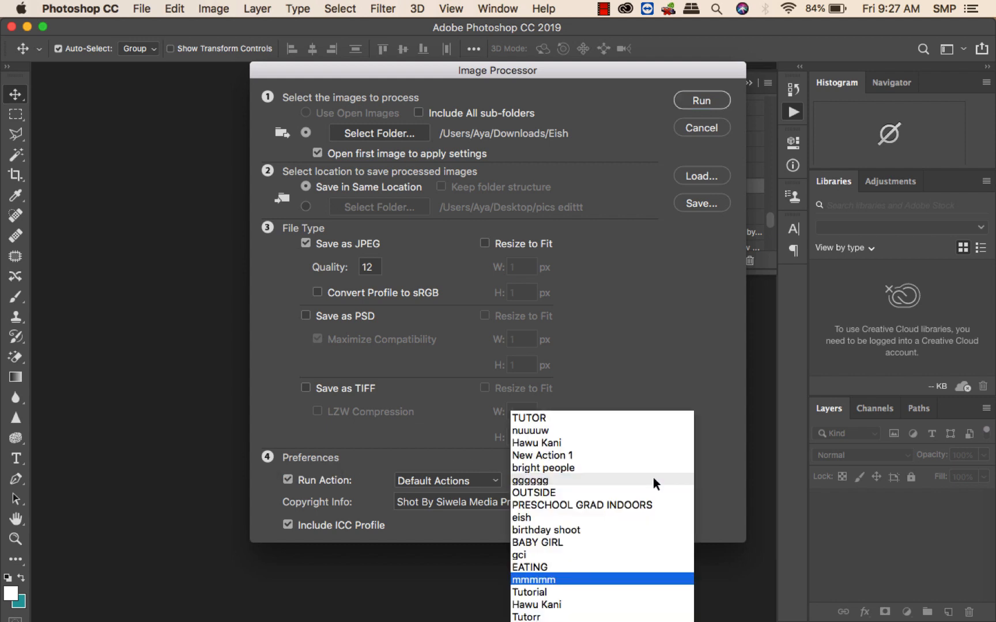
left_click(568, 618)
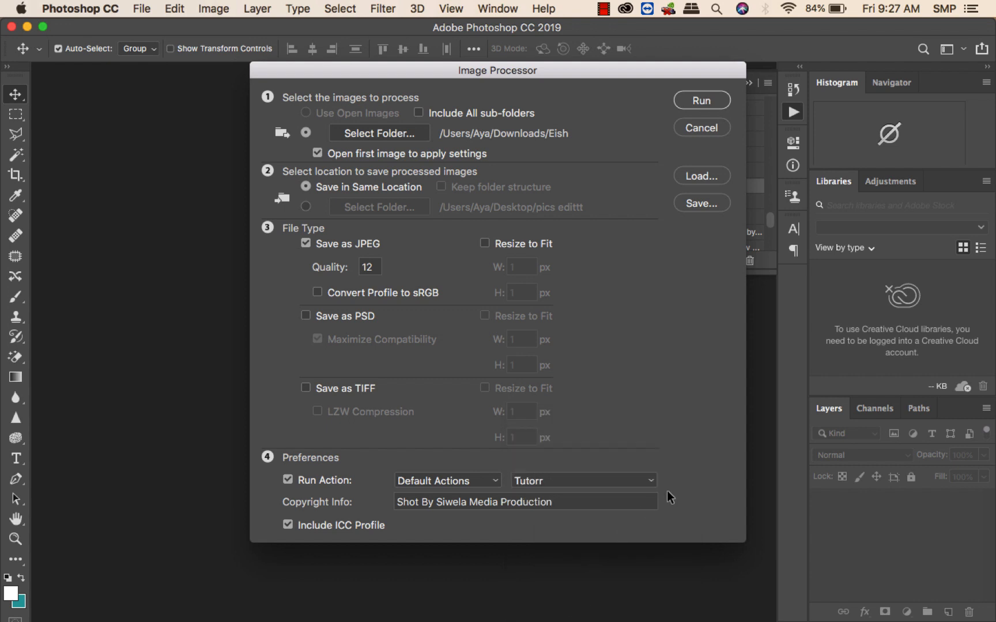
left_click(651, 481)
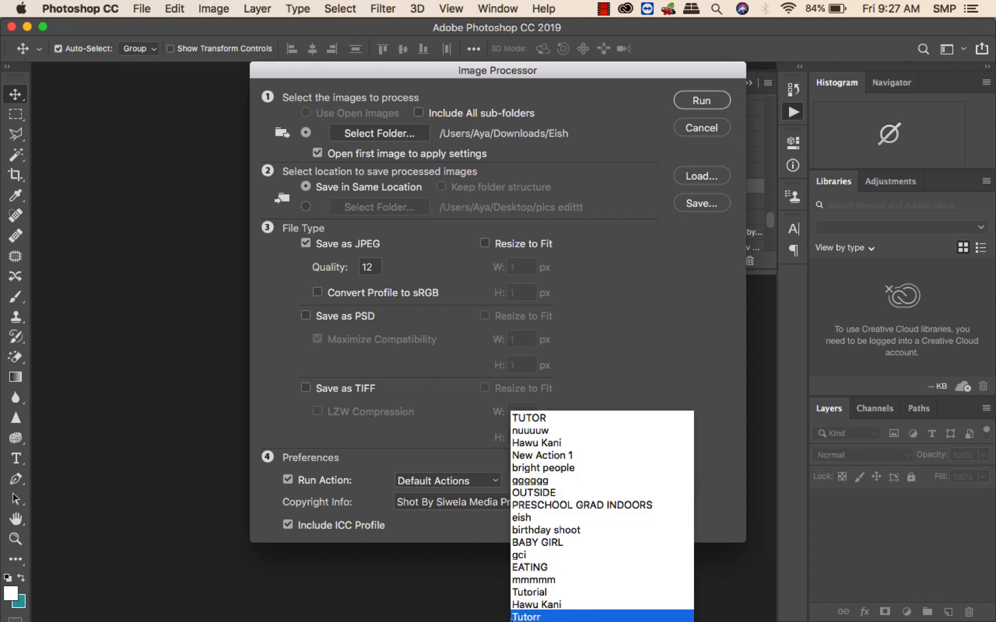
left_click(534, 617)
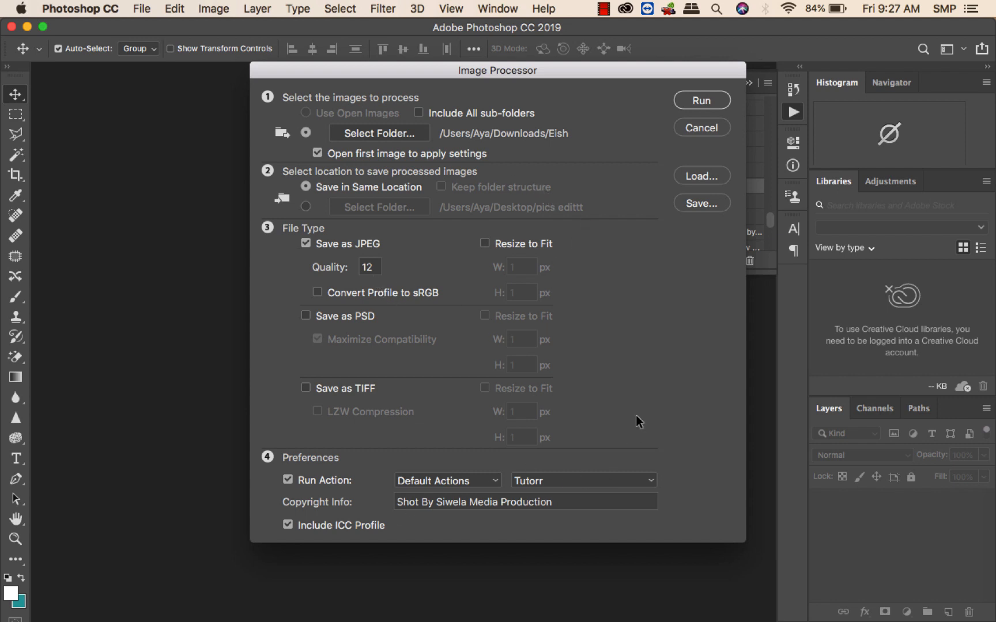
left_click(684, 102)
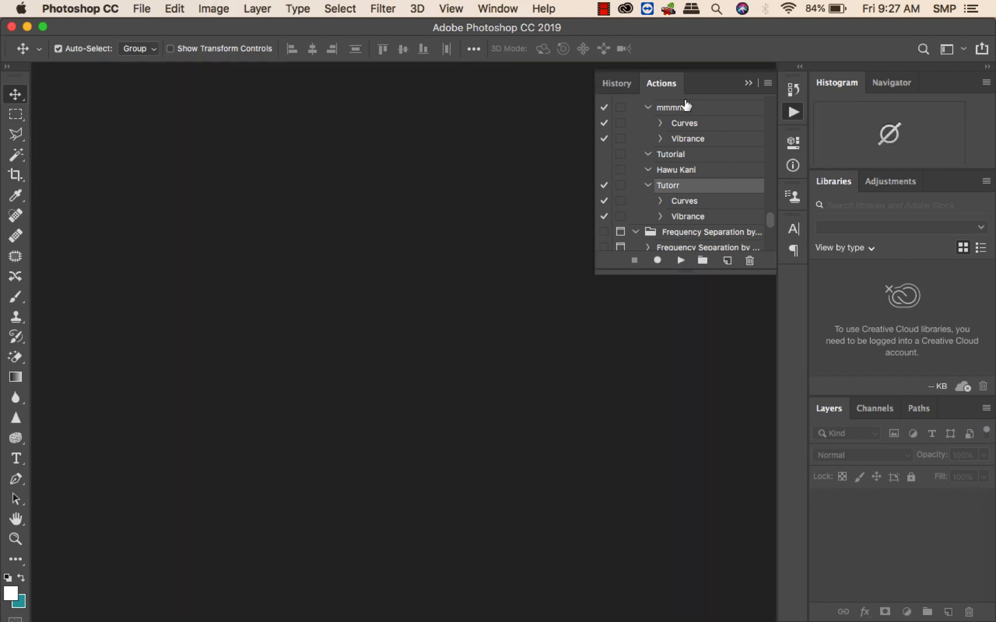
Minimize Photoshop and open the JPEG output folder inside Downloads › Eish in Finder.
left_click(27, 26)
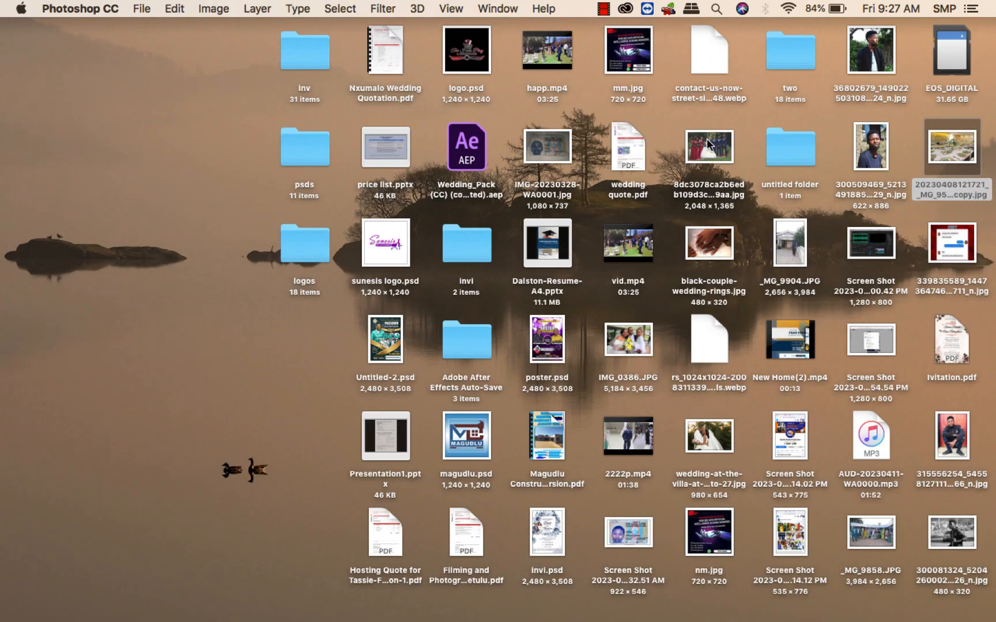
double_click(779, 147)
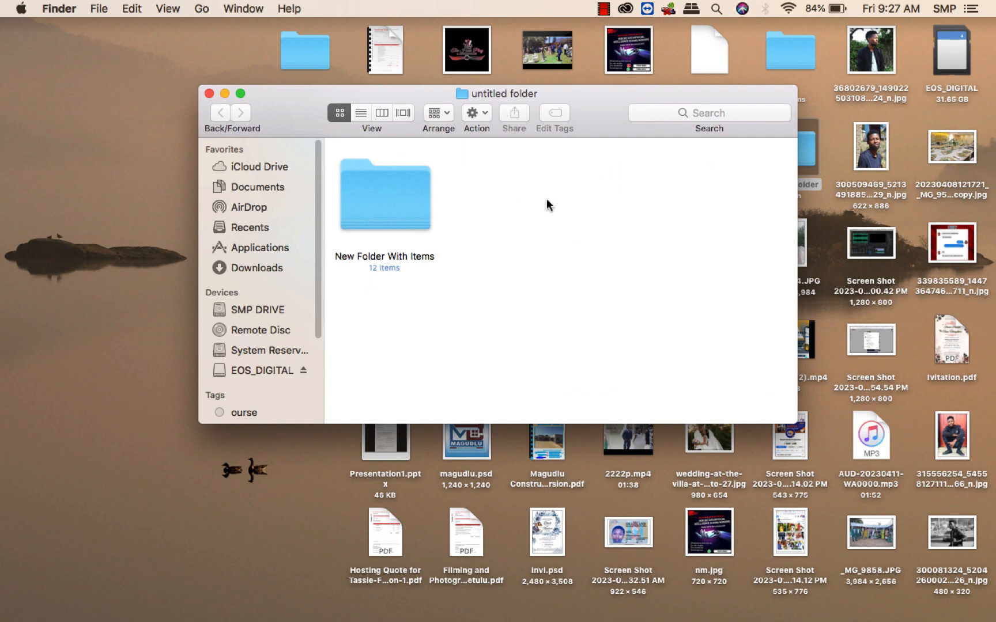
left_click(258, 267)
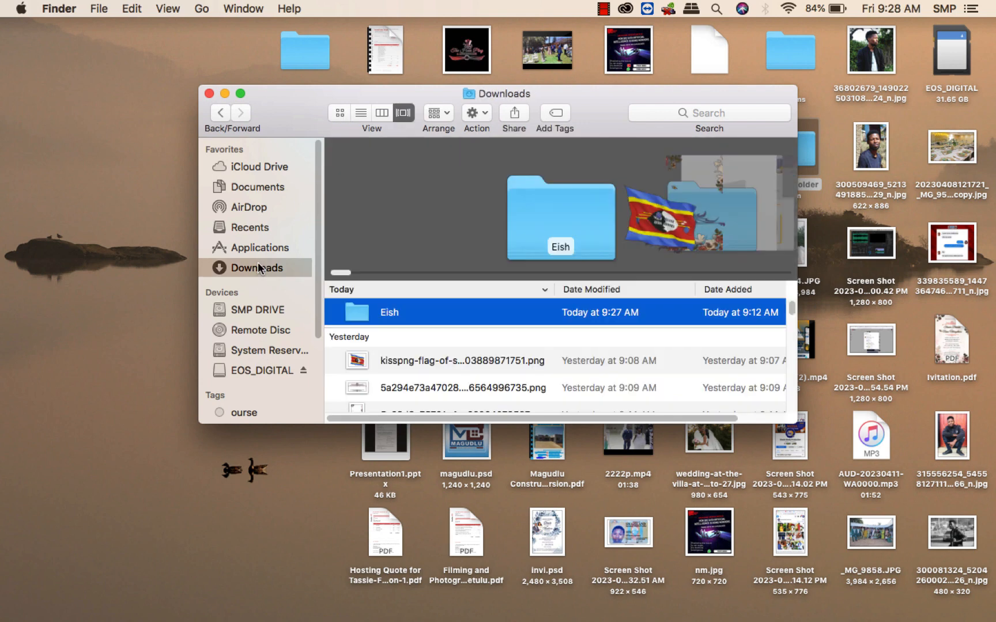
double_click(415, 311)
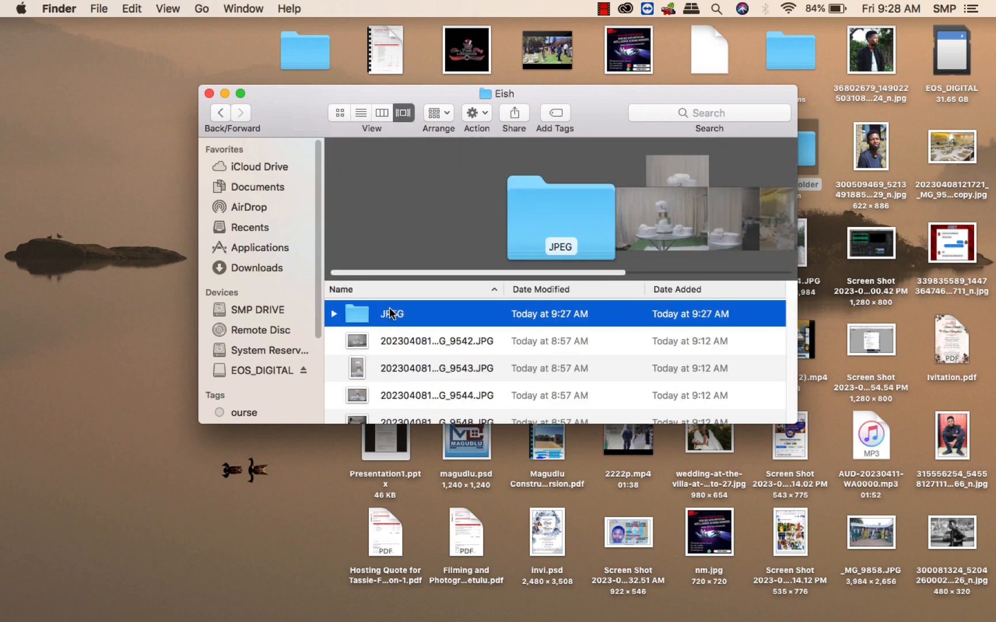
double_click(458, 311)
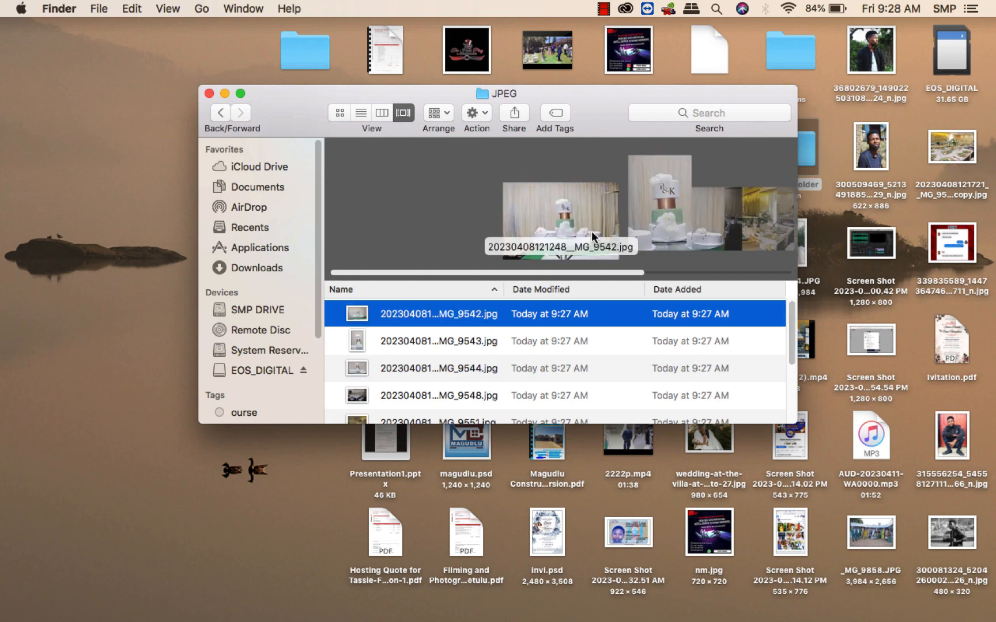
Preview the processed JPEG images one after another in Quick Look.
key("Down")
key("Down")
key("space")
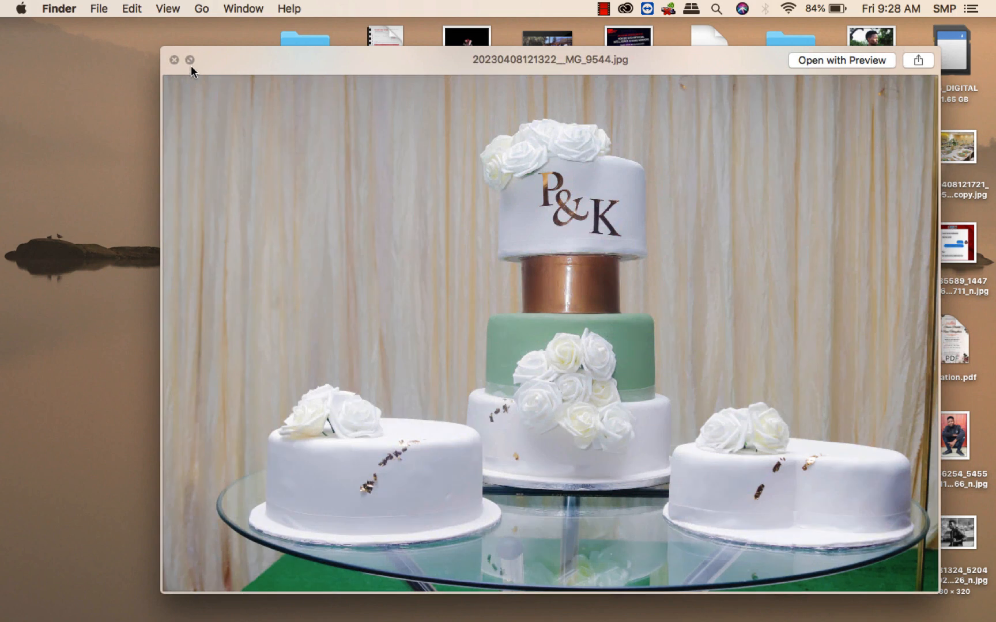
key("Down")
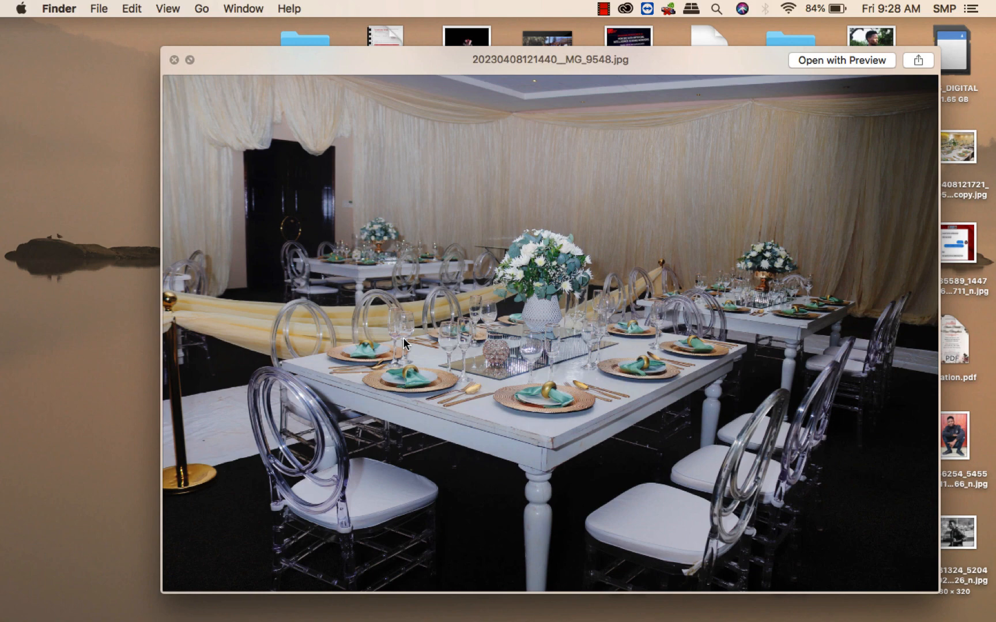
key("Down")
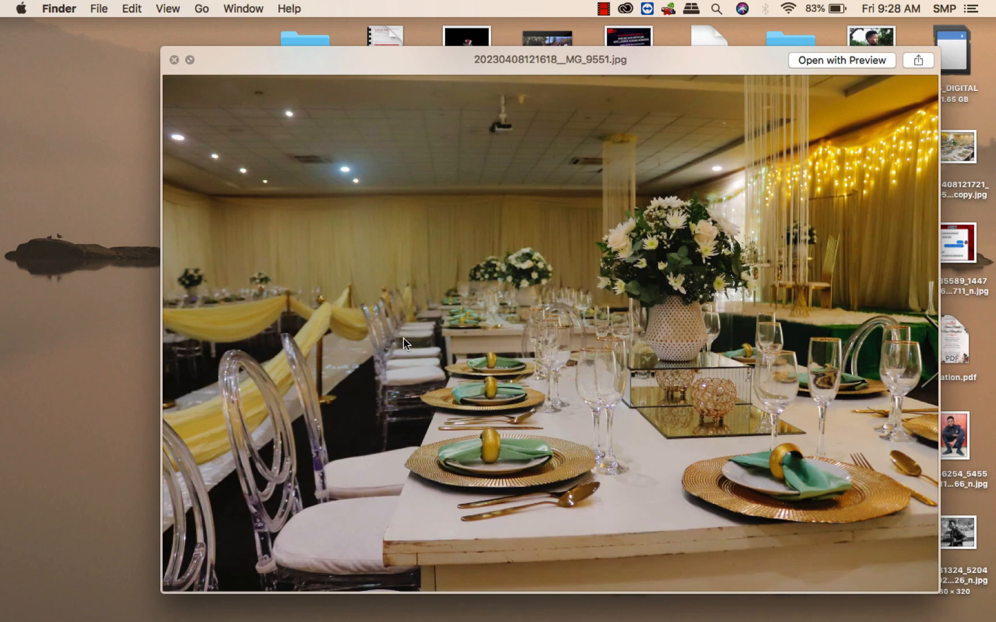
key("Down")
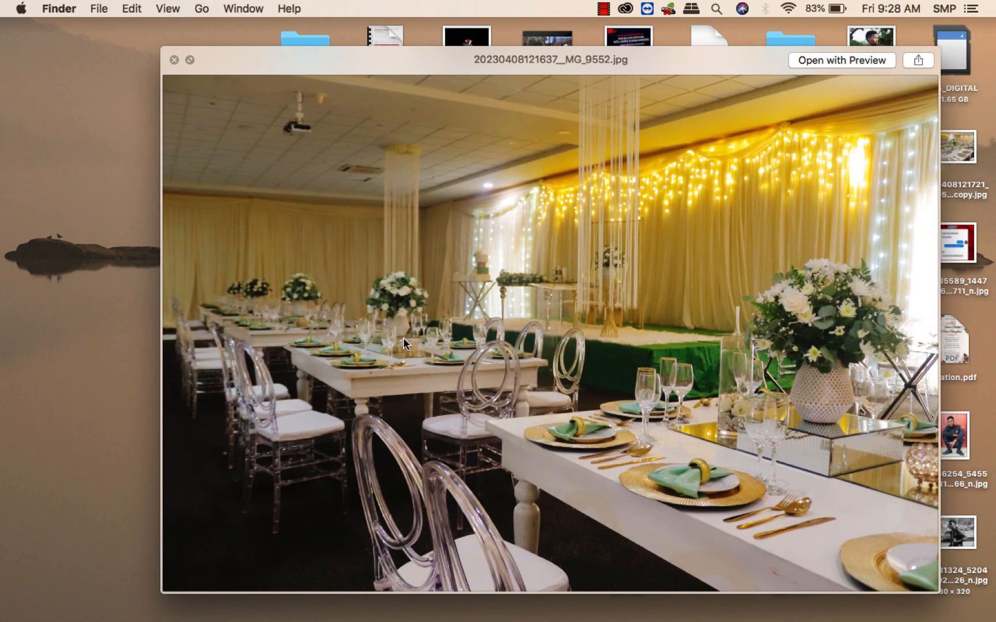
key("Down")
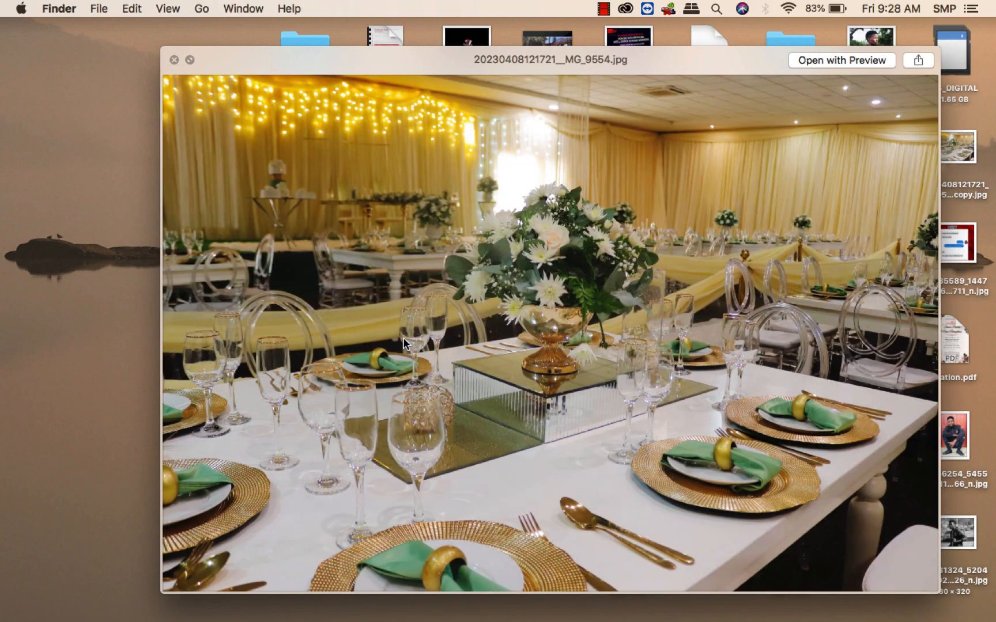
key("Down")
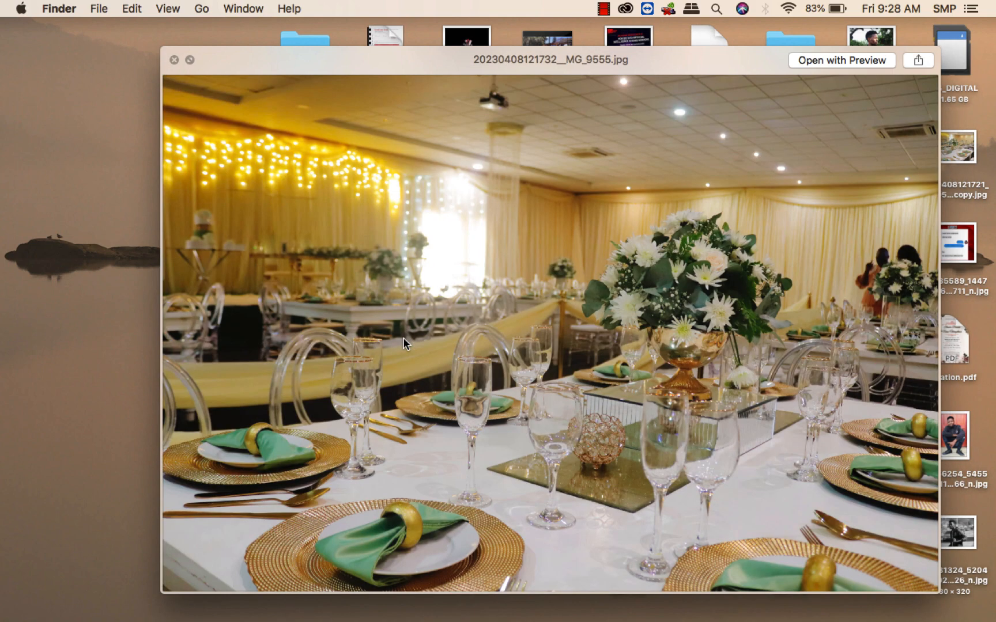
key("Down")
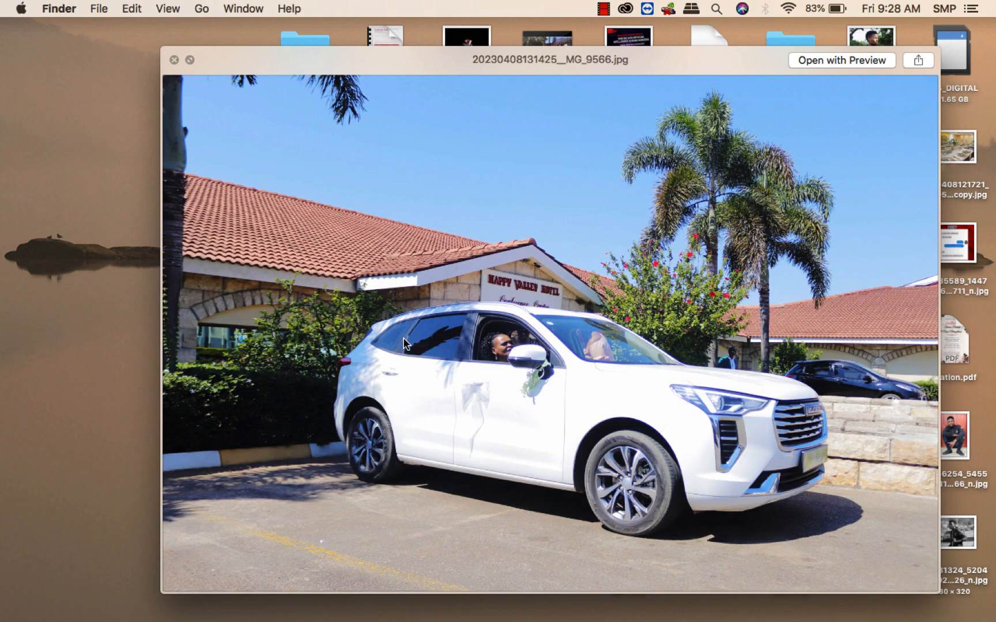
left_click(172, 59)
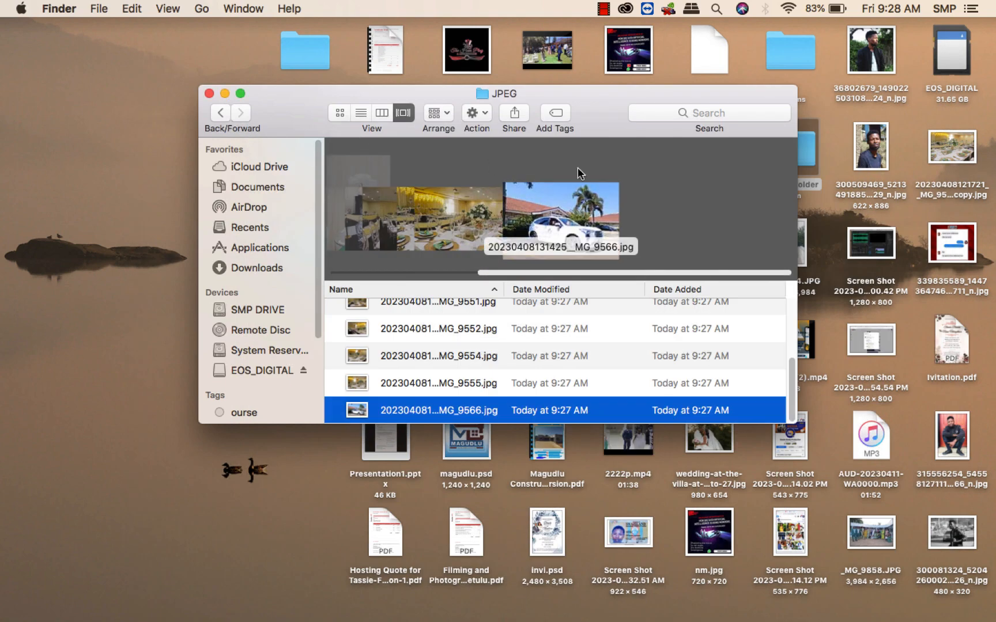
Return to the first processed image and preview the first few again in Quick Look.
scroll(554, 336, "up", 3)
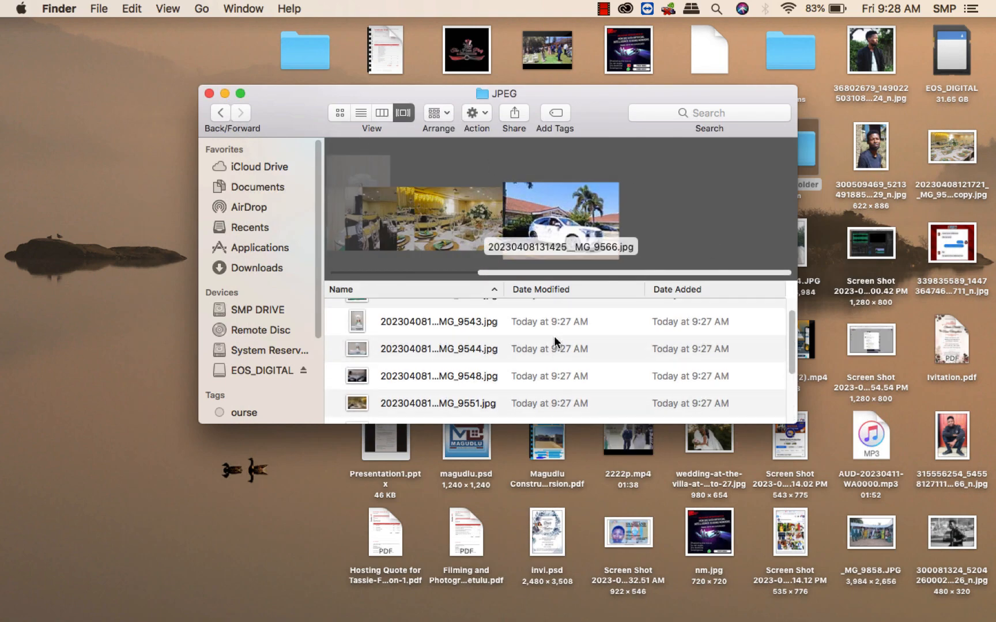
scroll(542, 361, "up", 1)
left_click(395, 314)
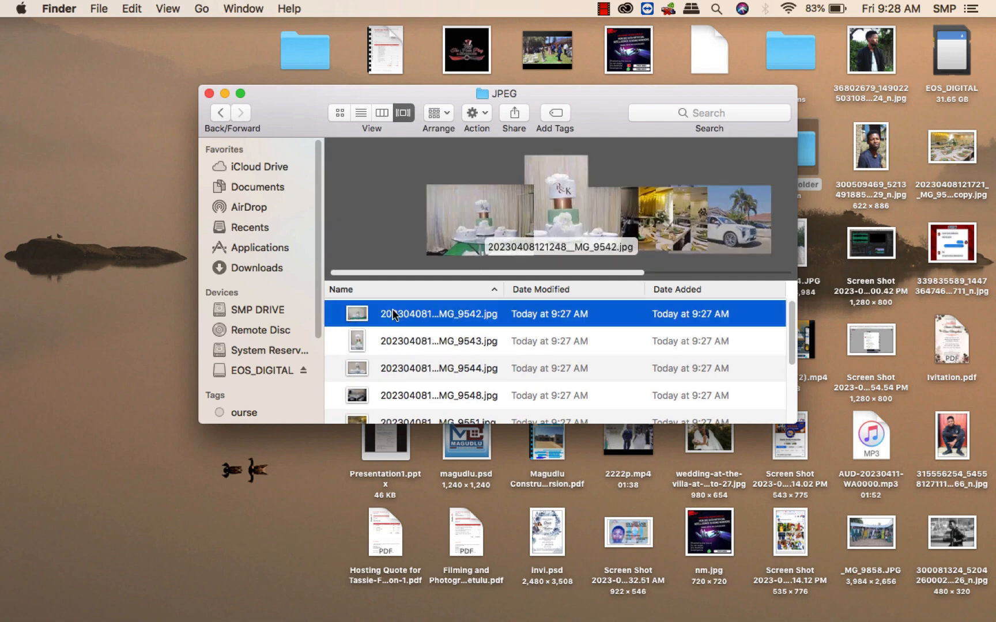
key("space")
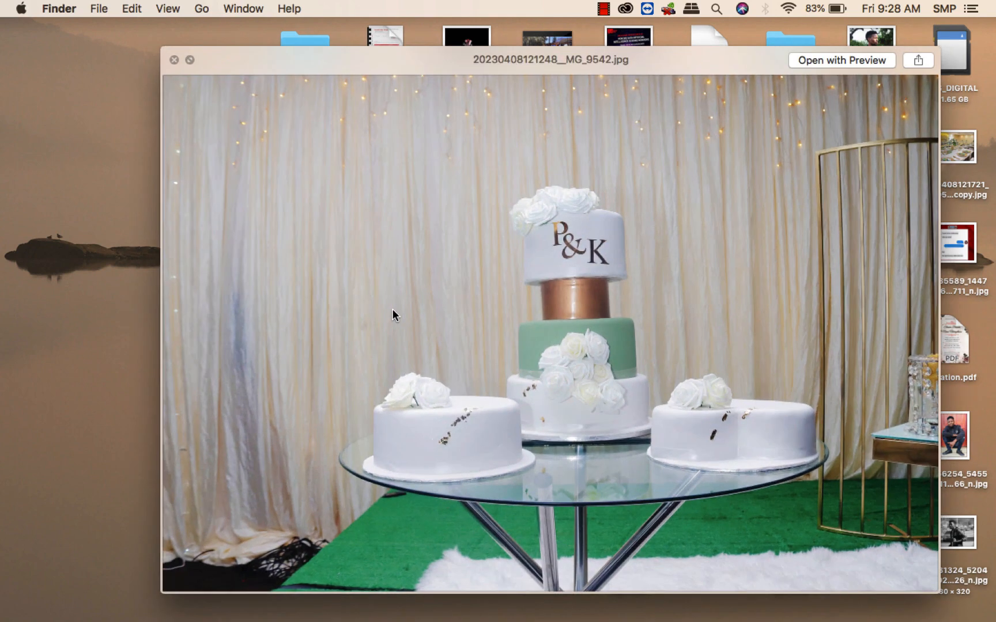
key("Down")
key("Down")
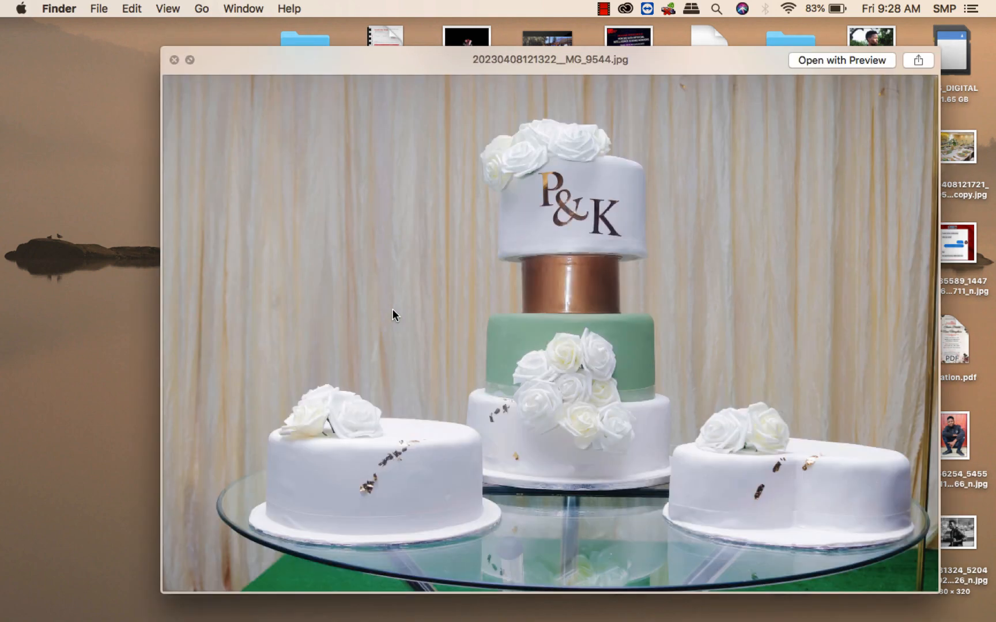
key("space")
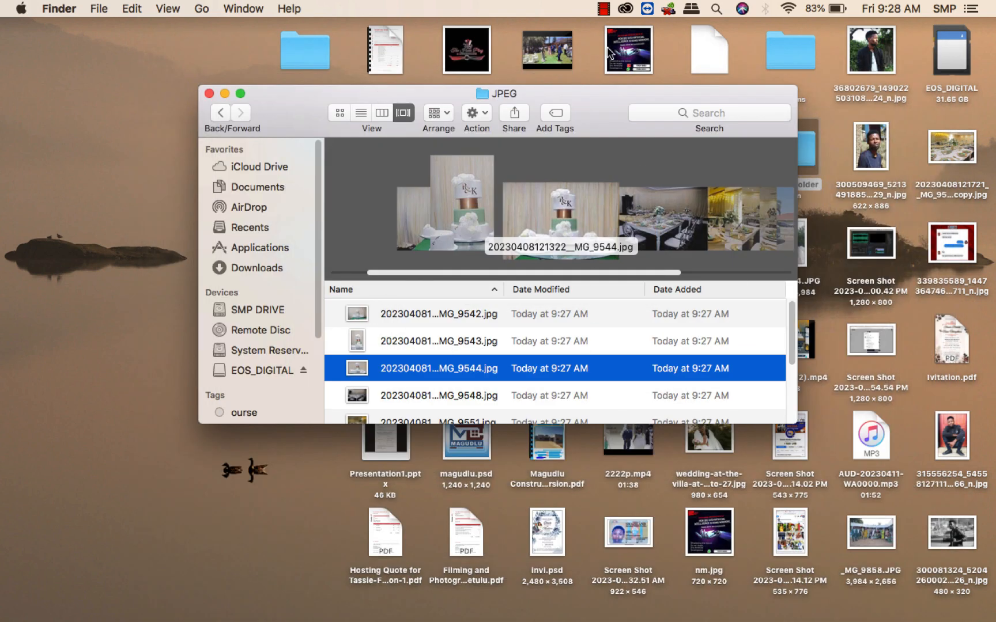
Switch back to Photoshop.
left_click(606, 10)
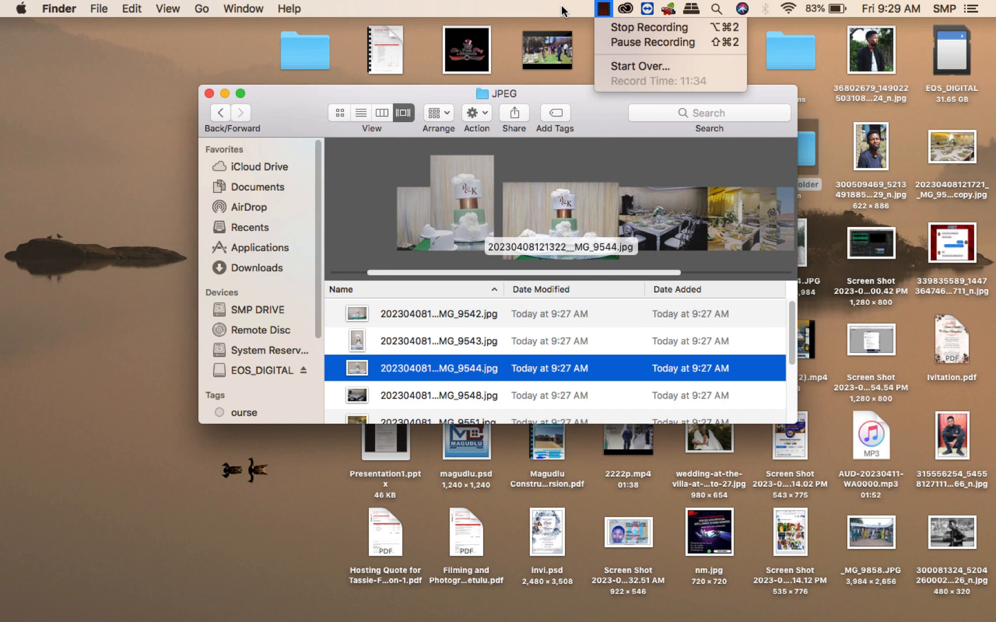
left_click(592, 130)
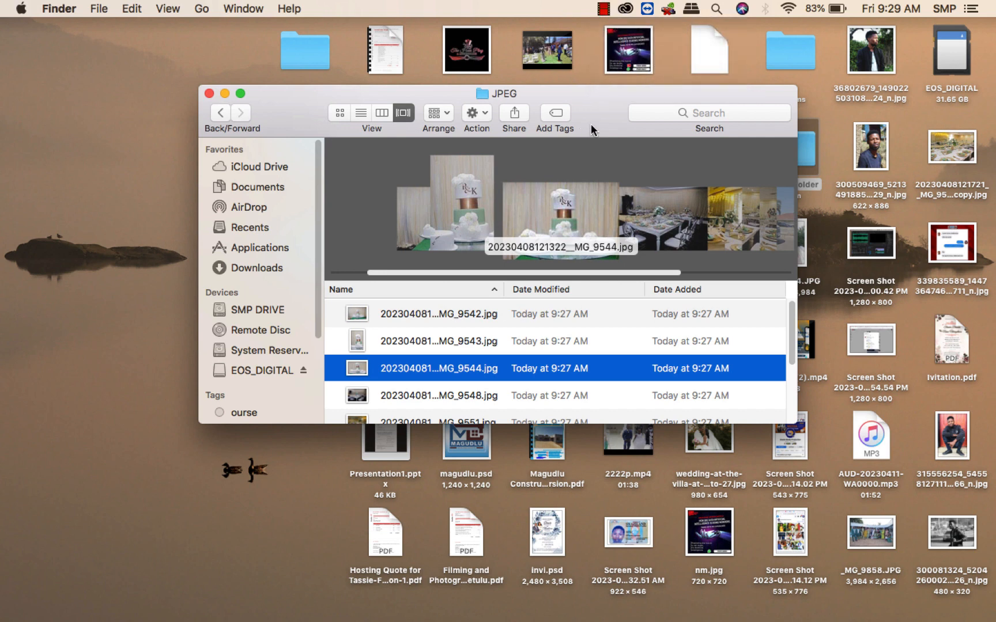
mouse_move(564, 617)
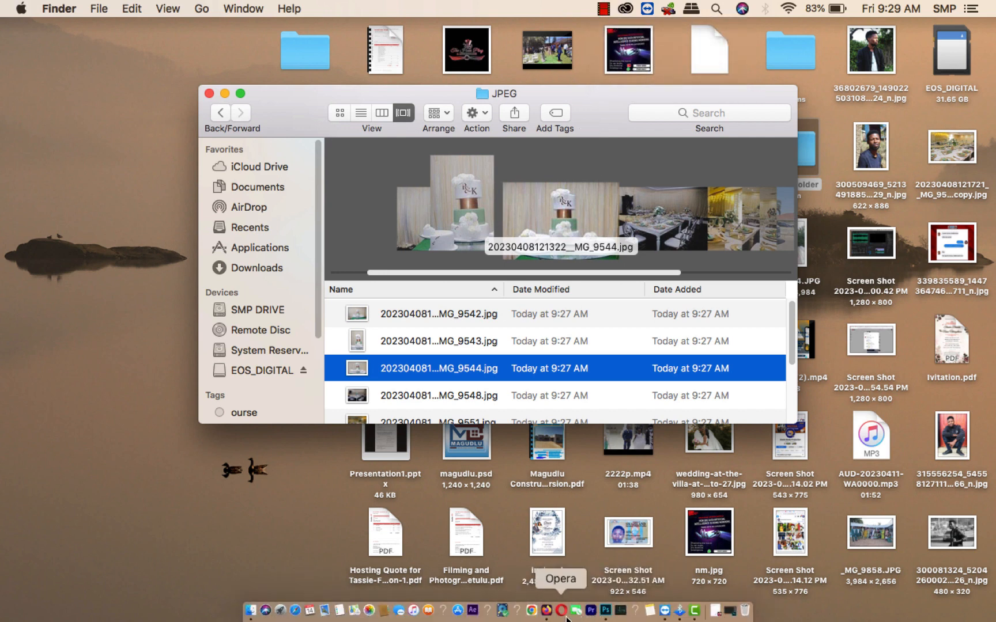
left_click(606, 612)
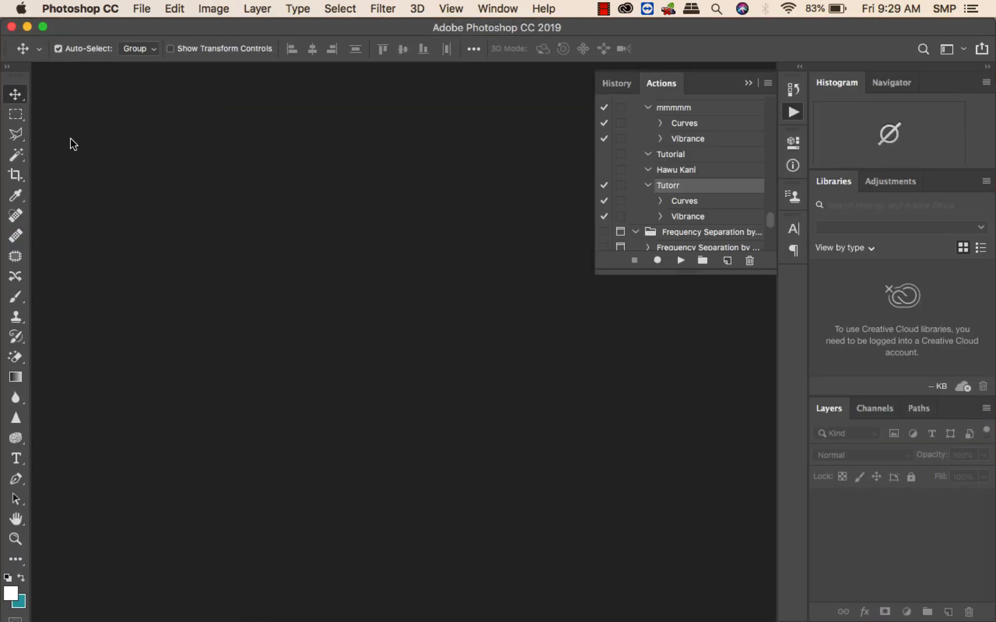
Minimize Photoshop and reposition the JPEG output folder window on the desktop.
left_click(27, 27)
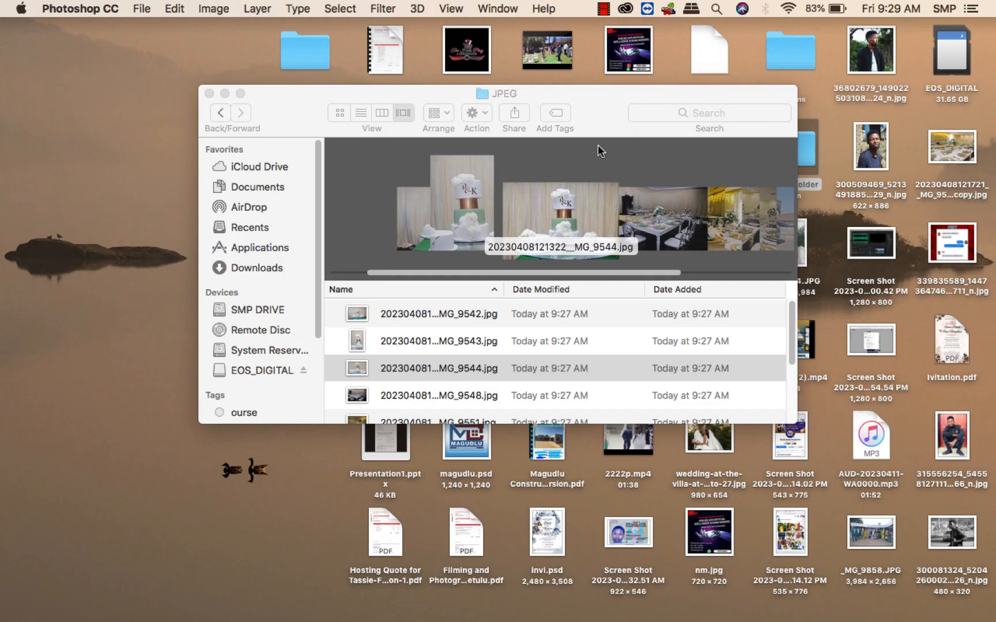
left_click_drag(589, 106, 431, 73)
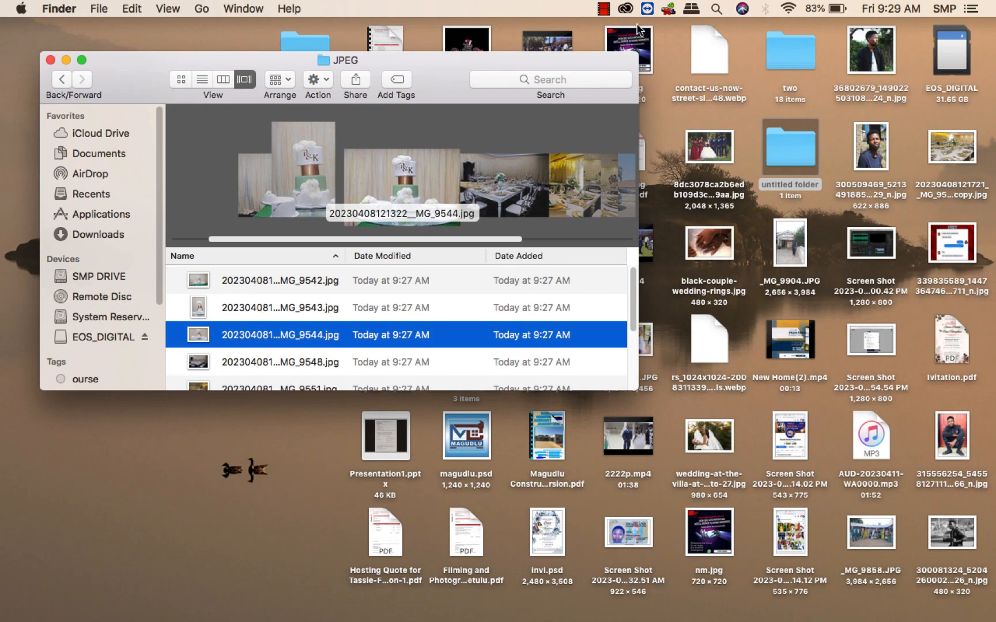
left_click(605, 9)
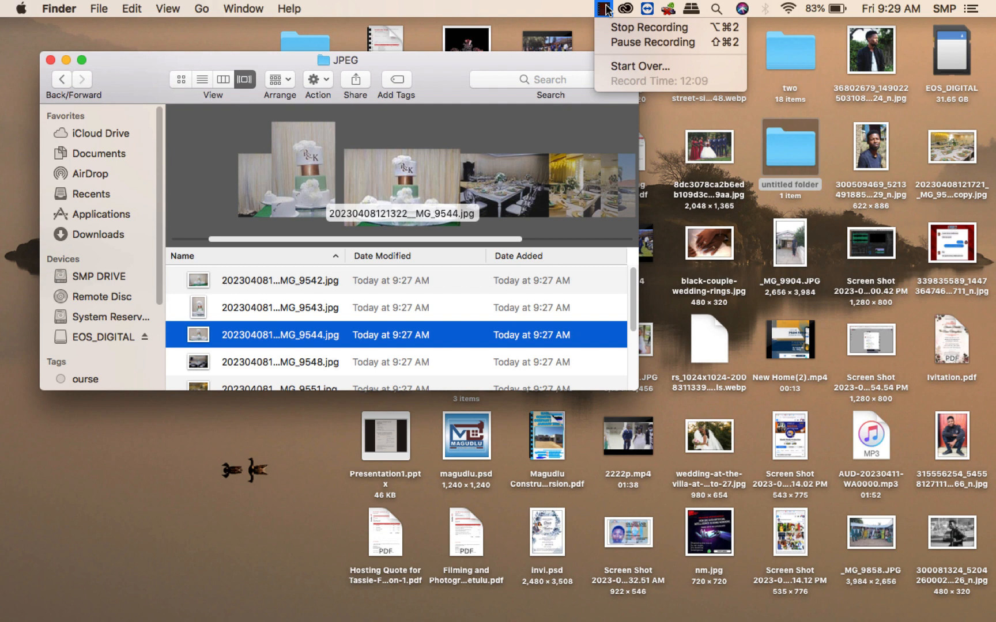
left_click(530, 9)
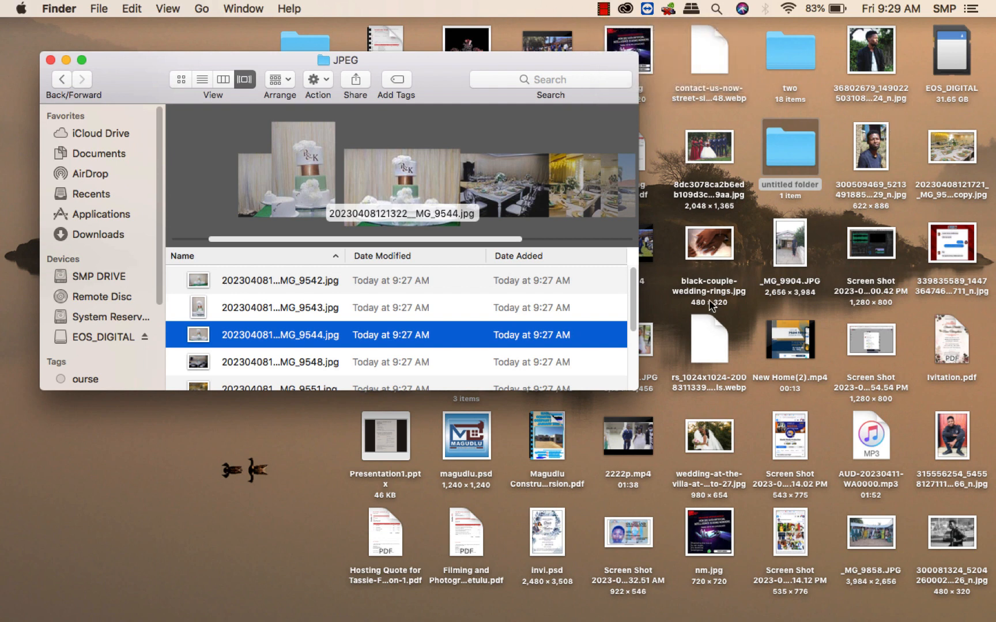
left_click(717, 443)
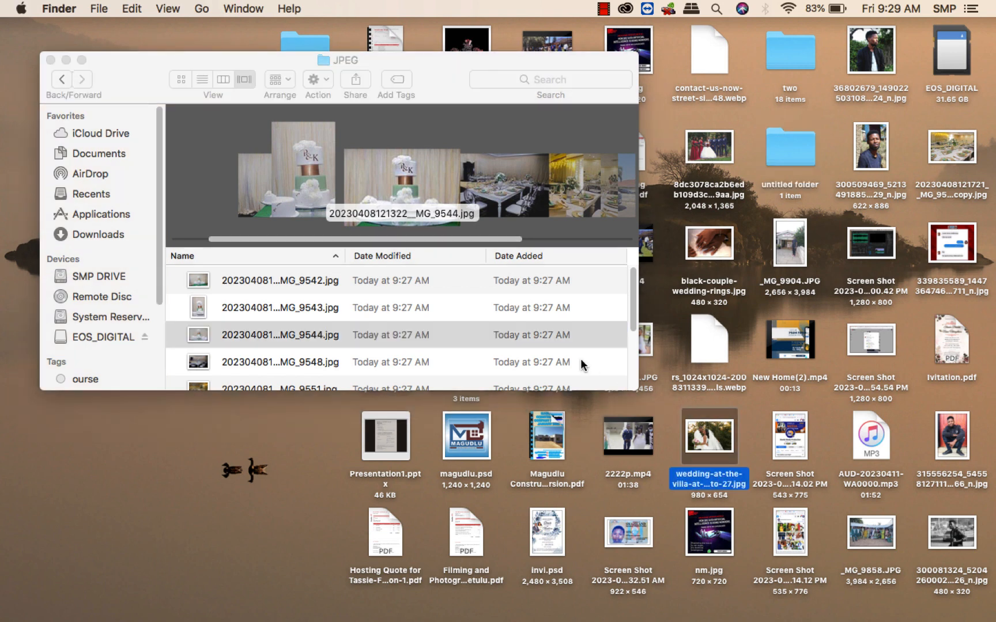
left_click(604, 9)
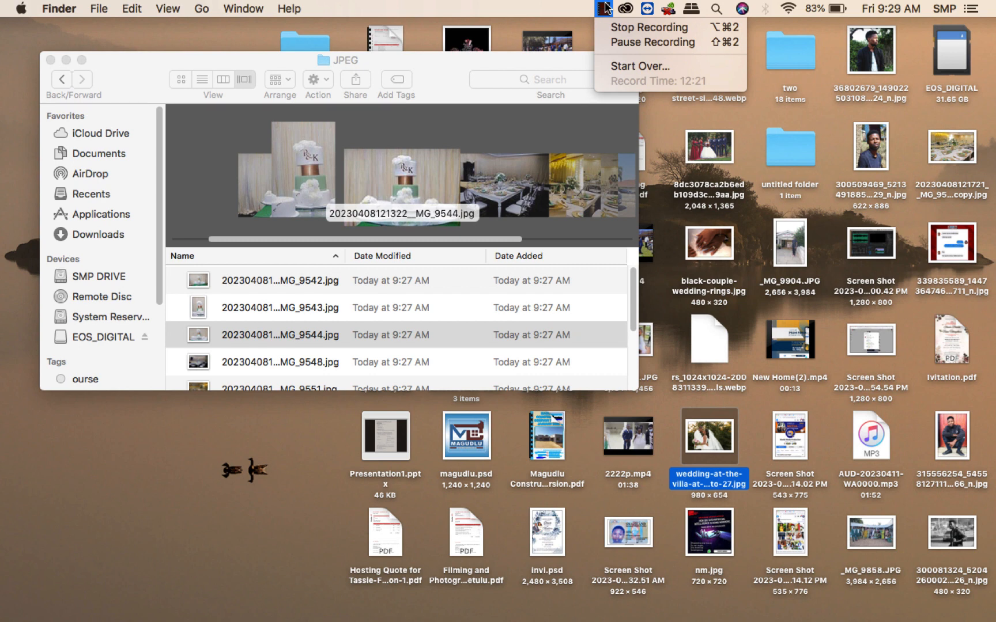
left_click(604, 9)
mouse_move(624, 619)
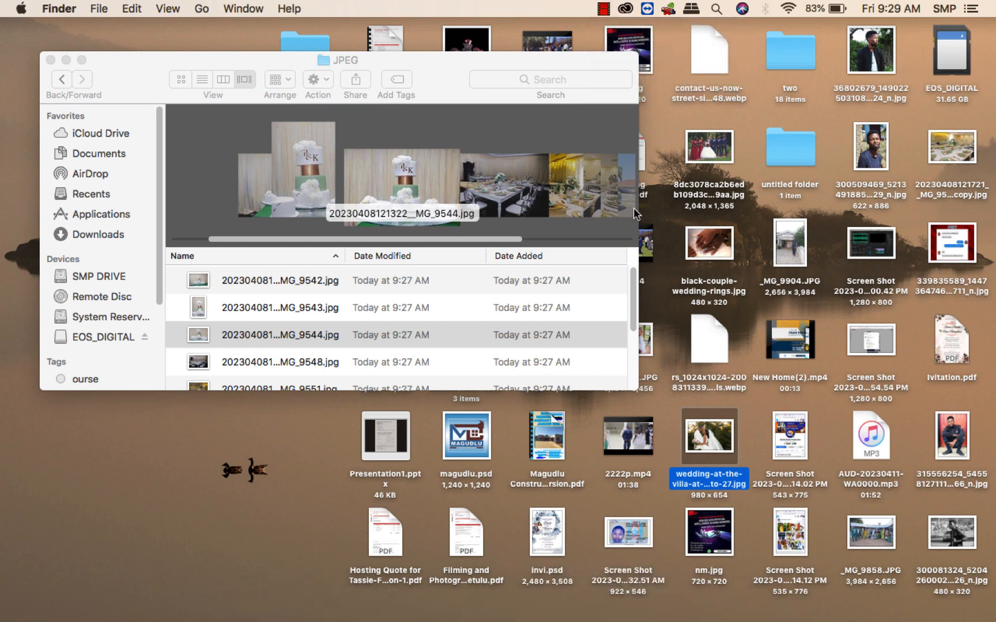
scroll(459, 297, "up", 1)
scroll(460, 297, "down", 5)
scroll(459, 297, "up", 6)
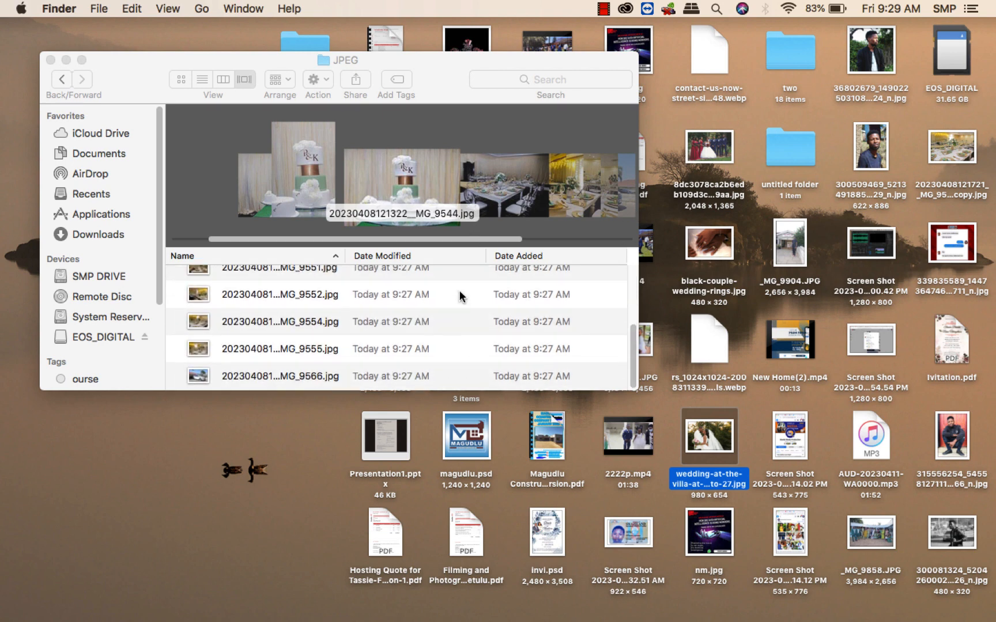
scroll(459, 296, "down", 1)
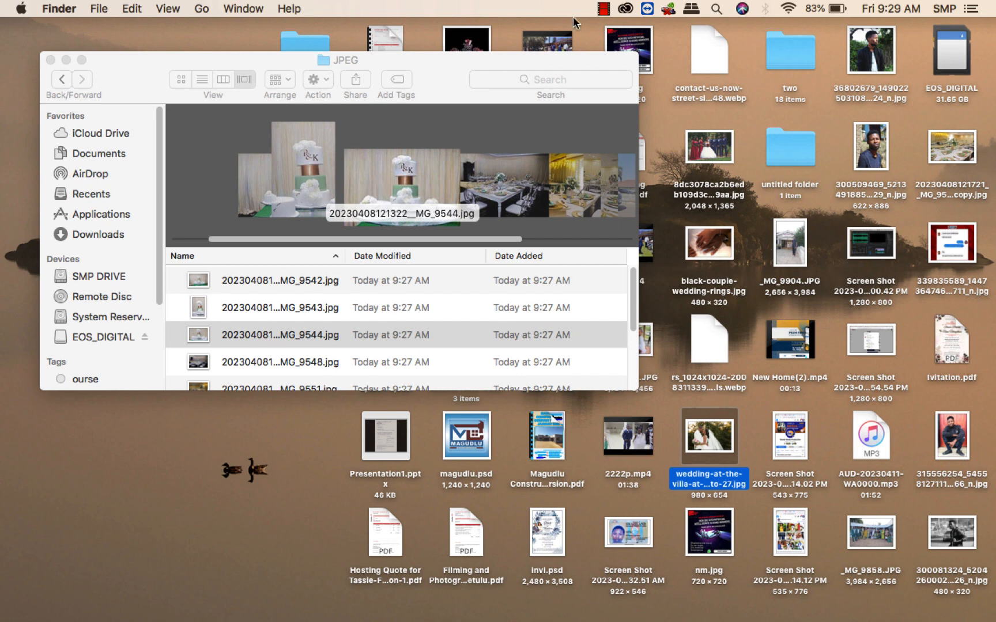
left_click(603, 8)
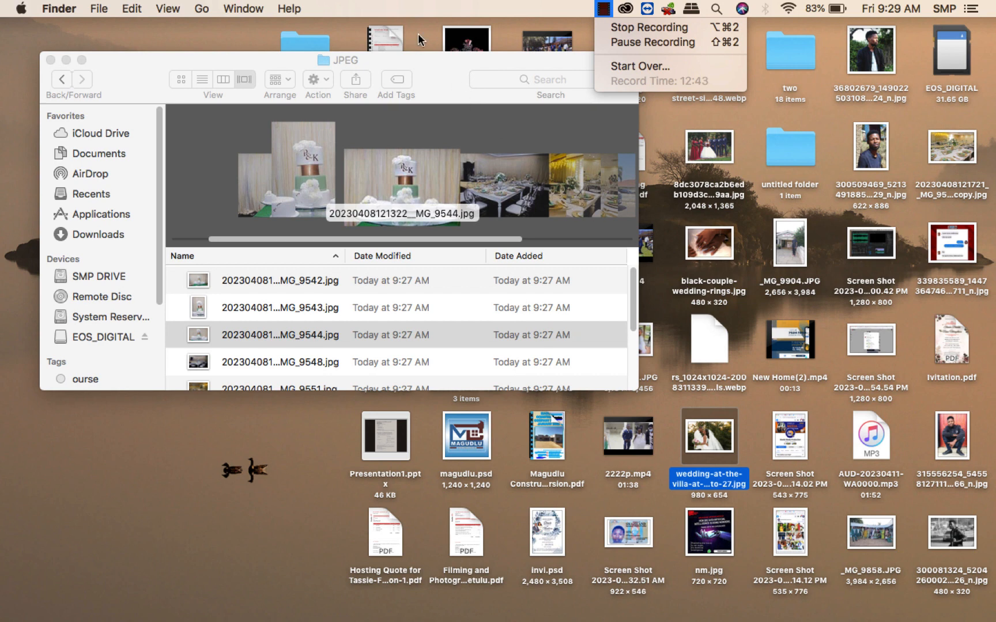
left_click(435, 79)
left_click(436, 84)
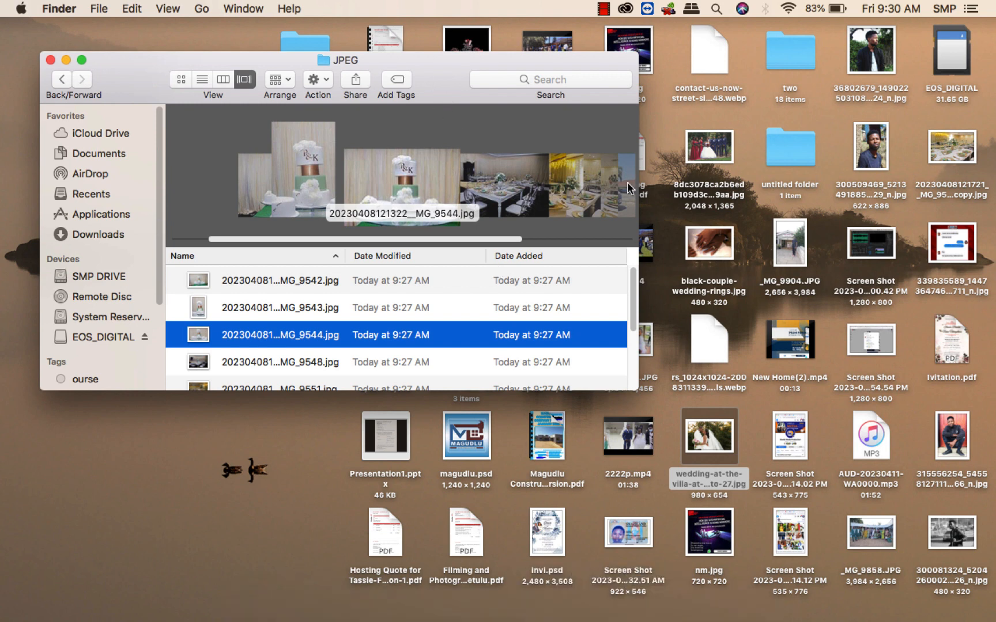
left_click(603, 8)
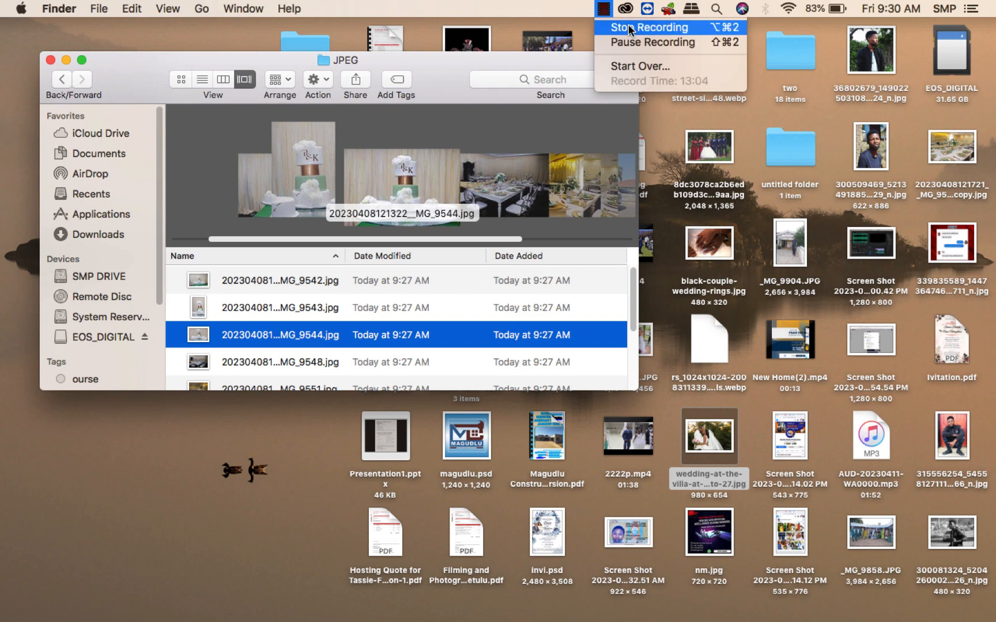